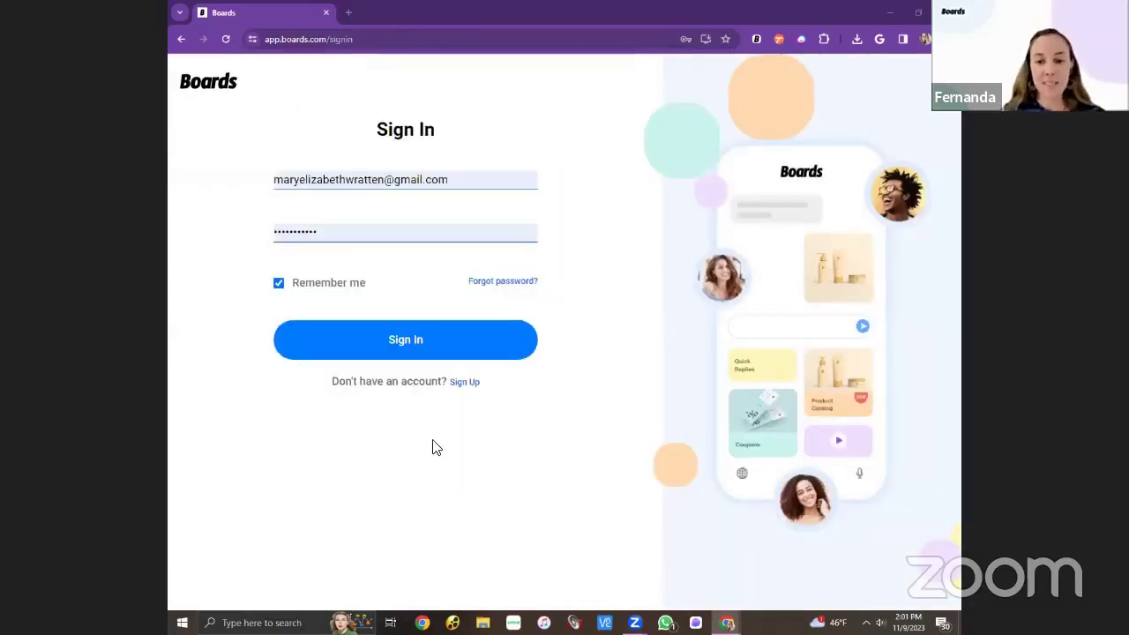
# Sign in to Boards and copy the Demo Board's share link.
pyautogui.click(476, 349)
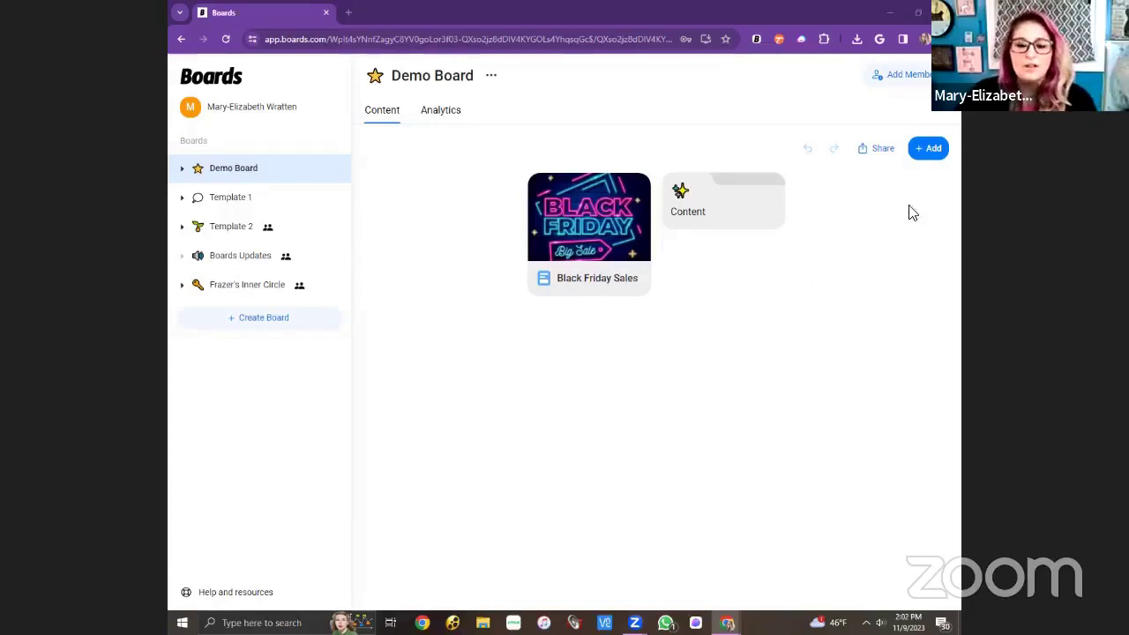
pyautogui.click(886, 155)
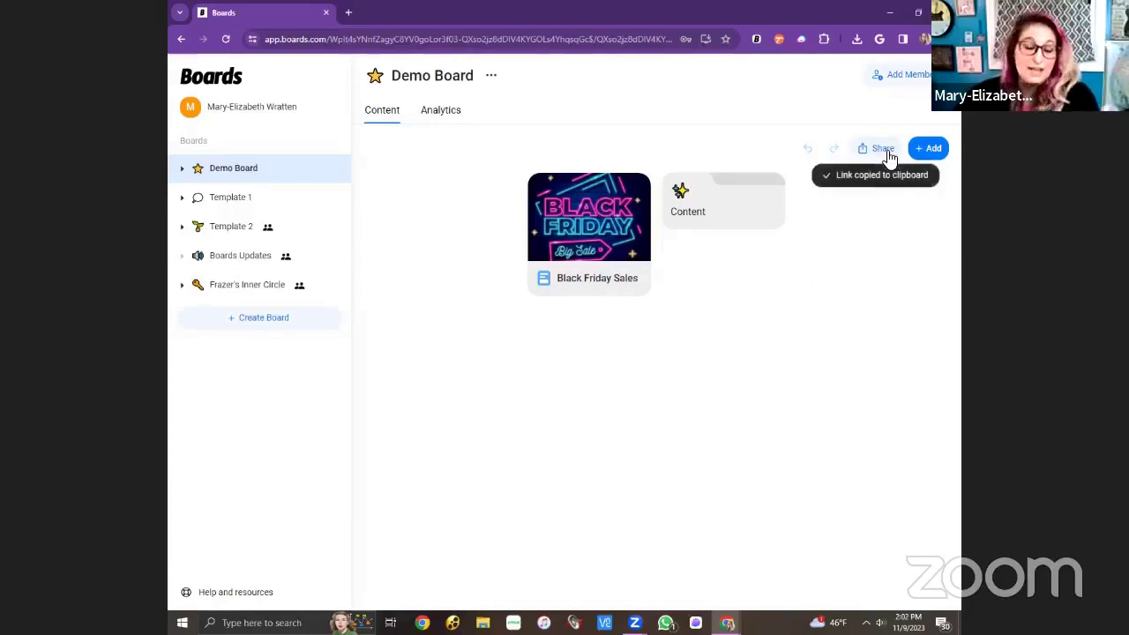
# Load the copied Demo Board share link in a new browser tab.
pyautogui.click(349, 12)
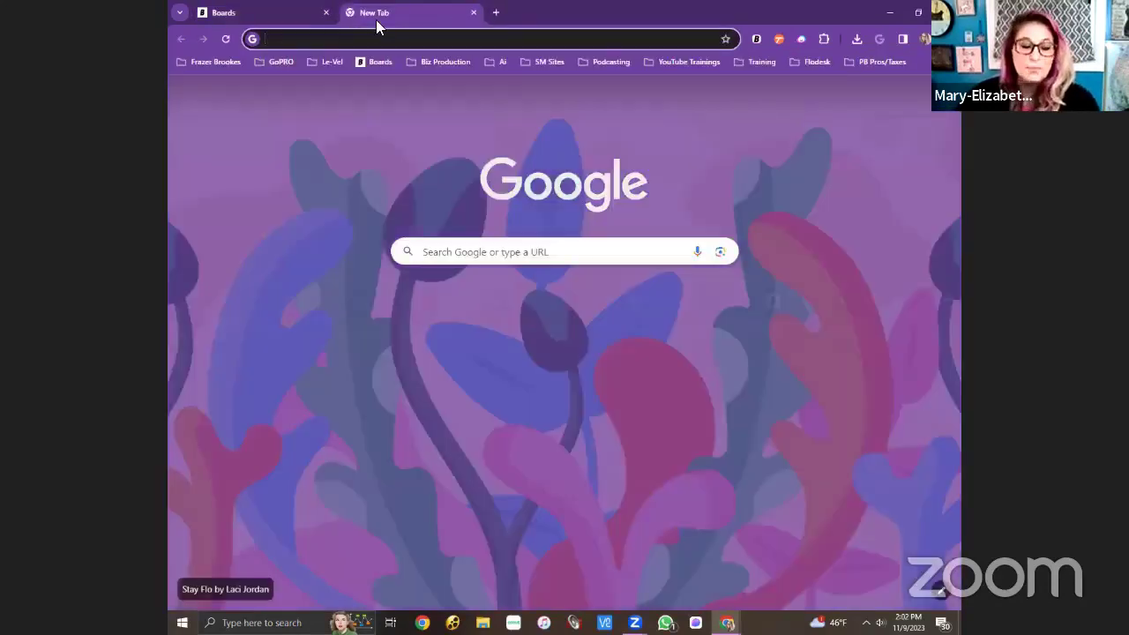
pyautogui.hotkey('ctrl', 'v')
pyautogui.press('Return')
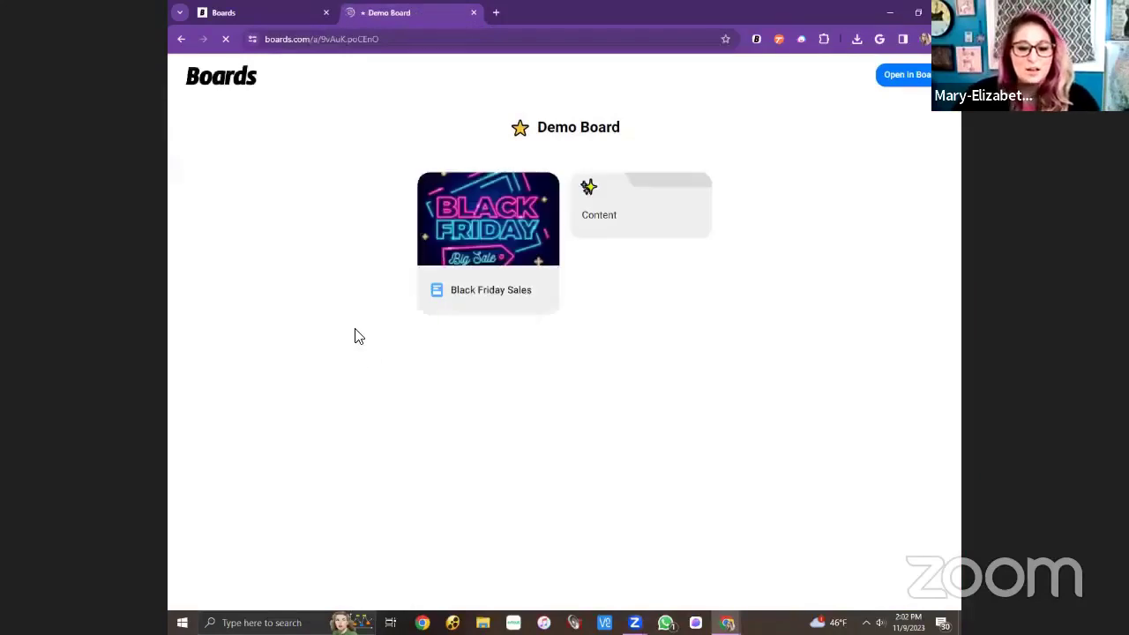
# Open the Black Friday Sales page and scroll down to its VIP List form.
pyautogui.click(499, 240)
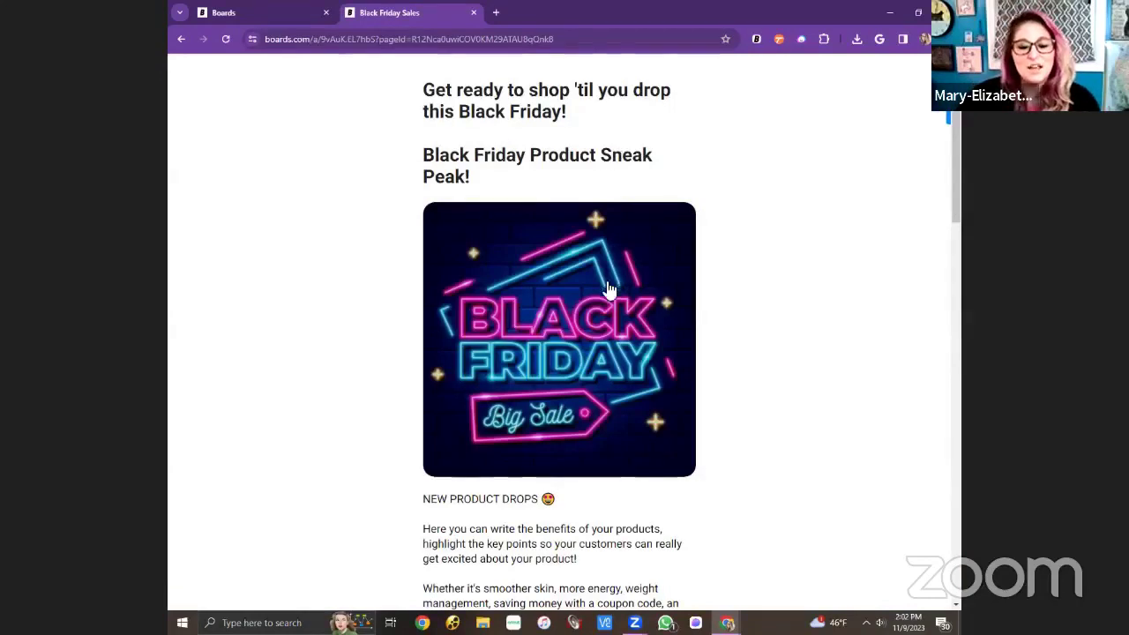
pyautogui.scroll(-3, 608, 289)
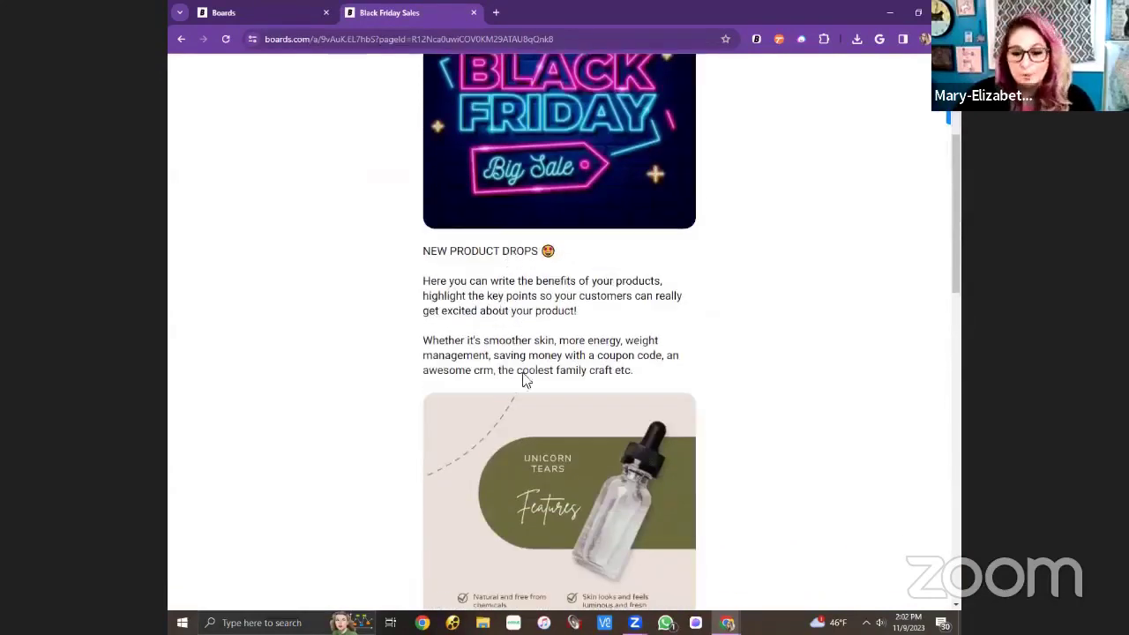
pyautogui.scroll(-2, 547, 366)
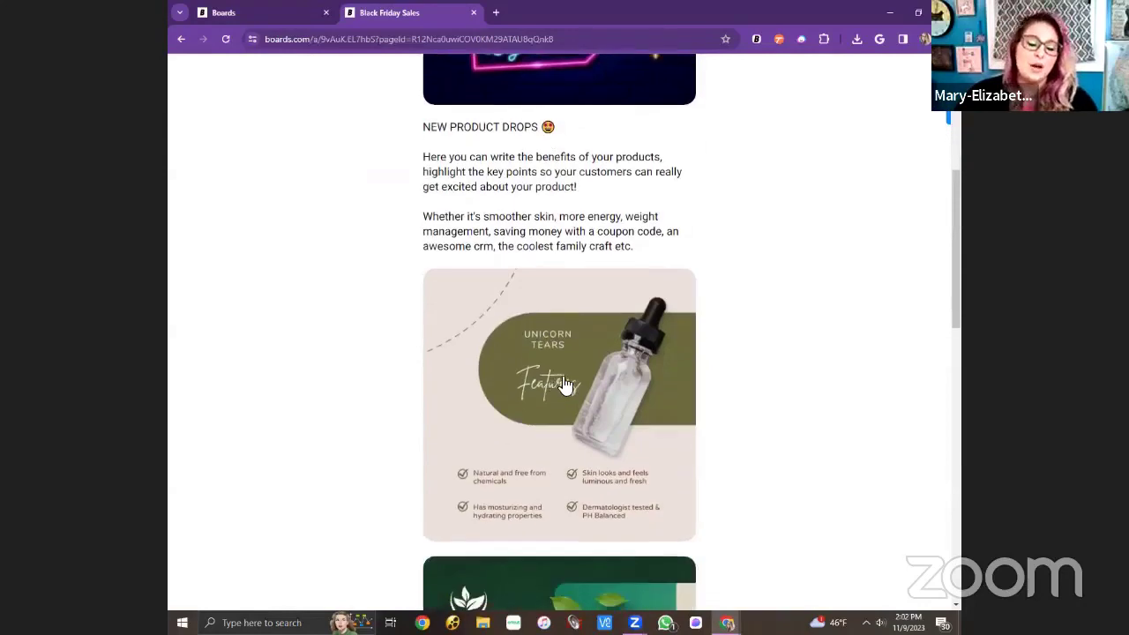
pyautogui.scroll(-2, 565, 385)
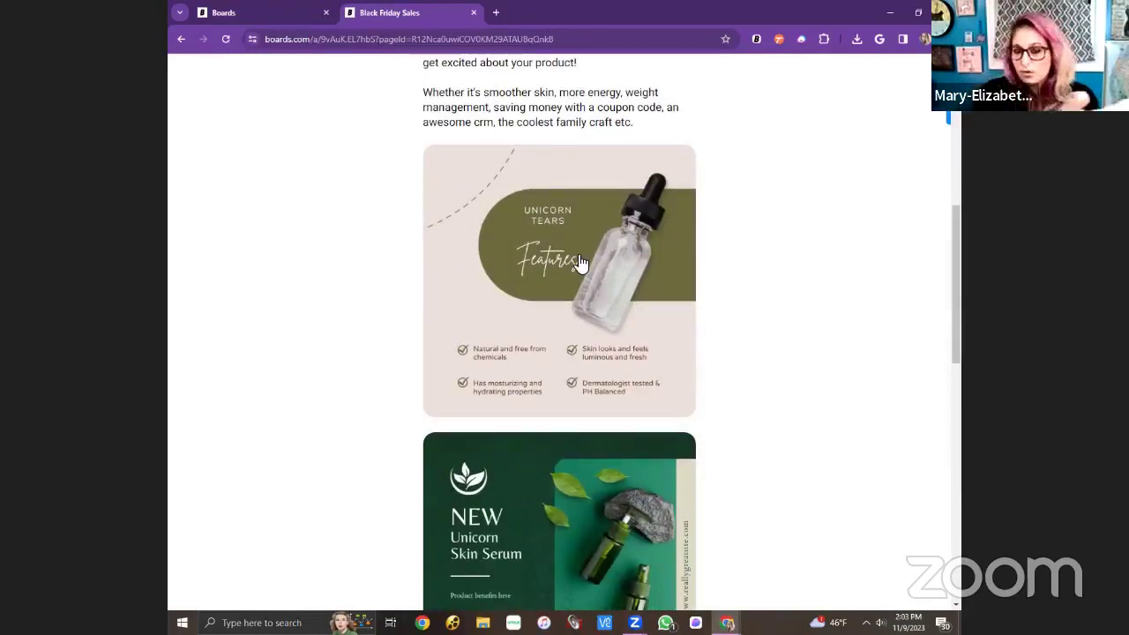
pyautogui.scroll(-4, 584, 258)
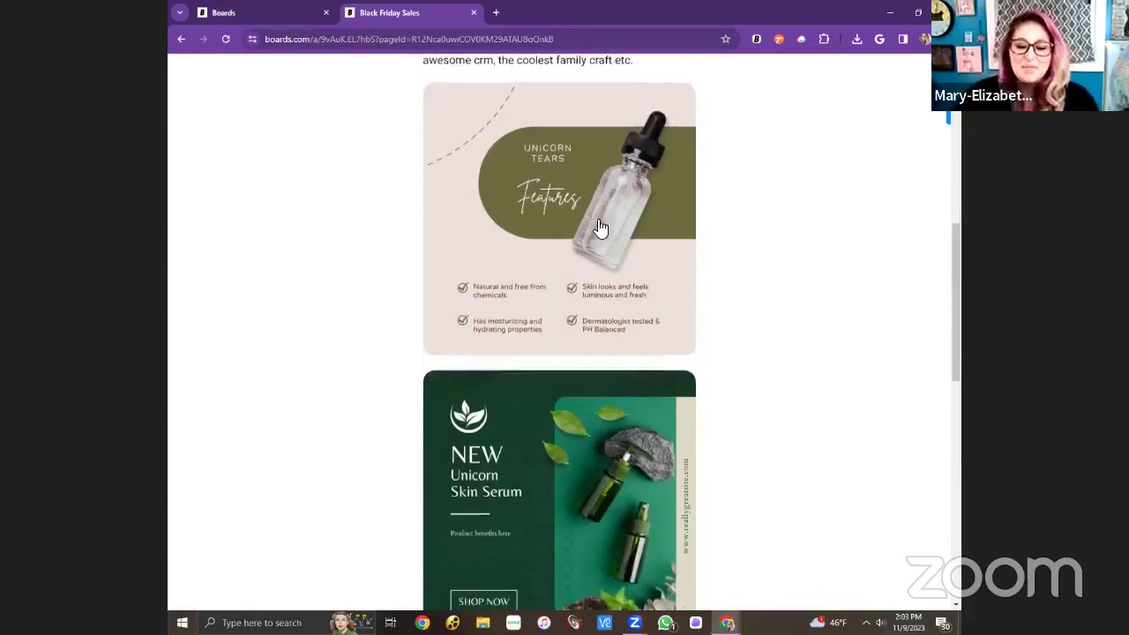
pyautogui.scroll(-5, 601, 238)
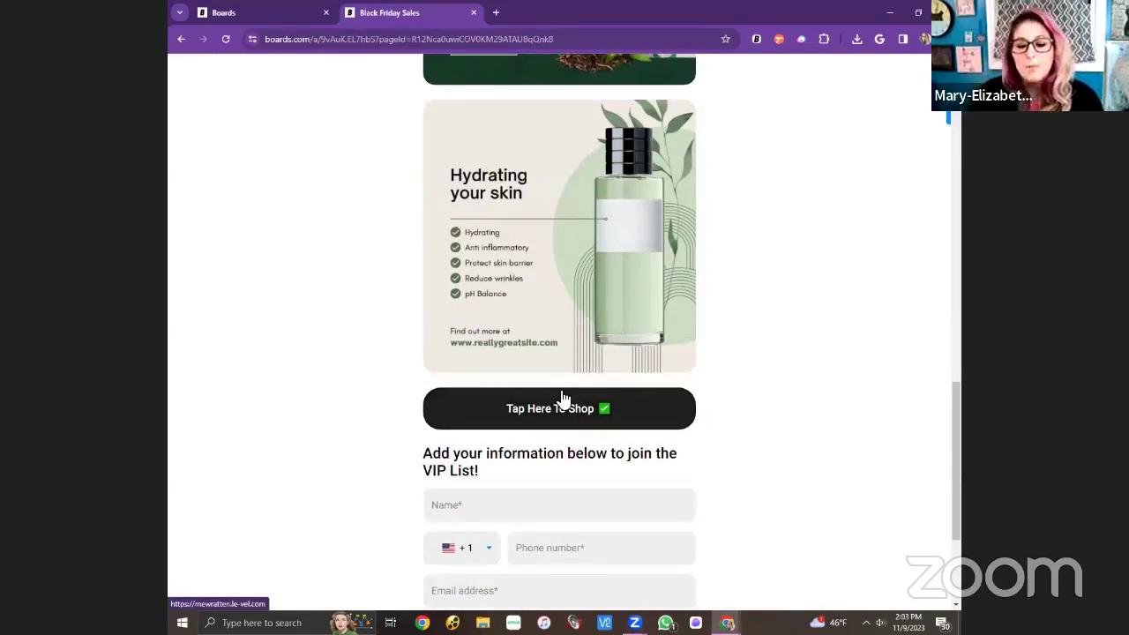
pyautogui.scroll(-3, 564, 399)
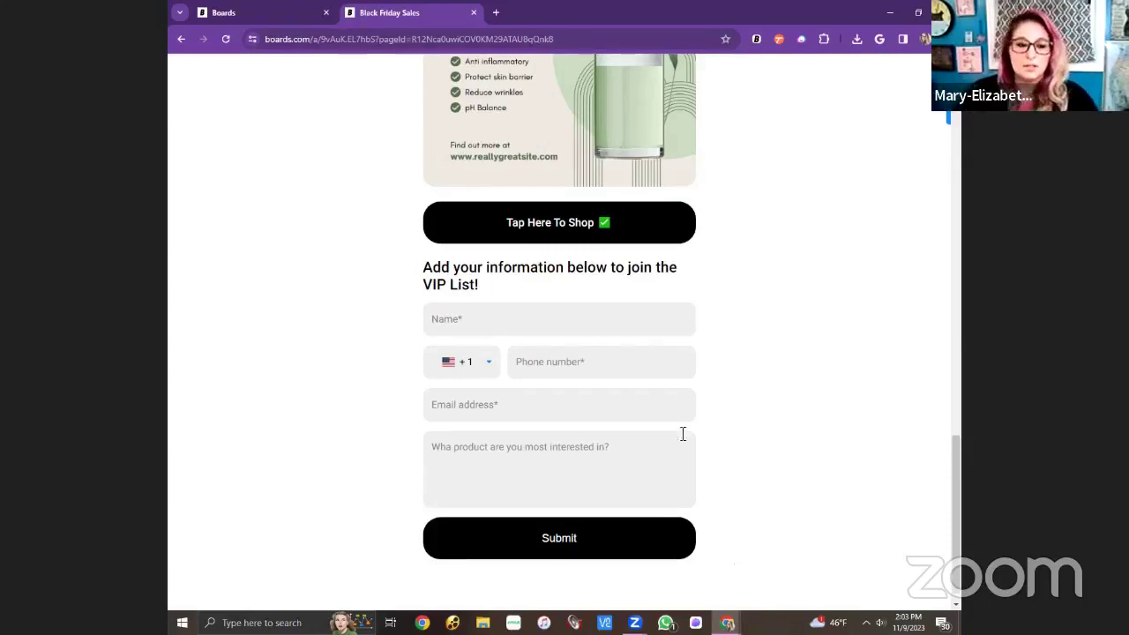
# Back in the Demo Board editor, add a new Page from the + Add menu.
pyautogui.click(232, 16)
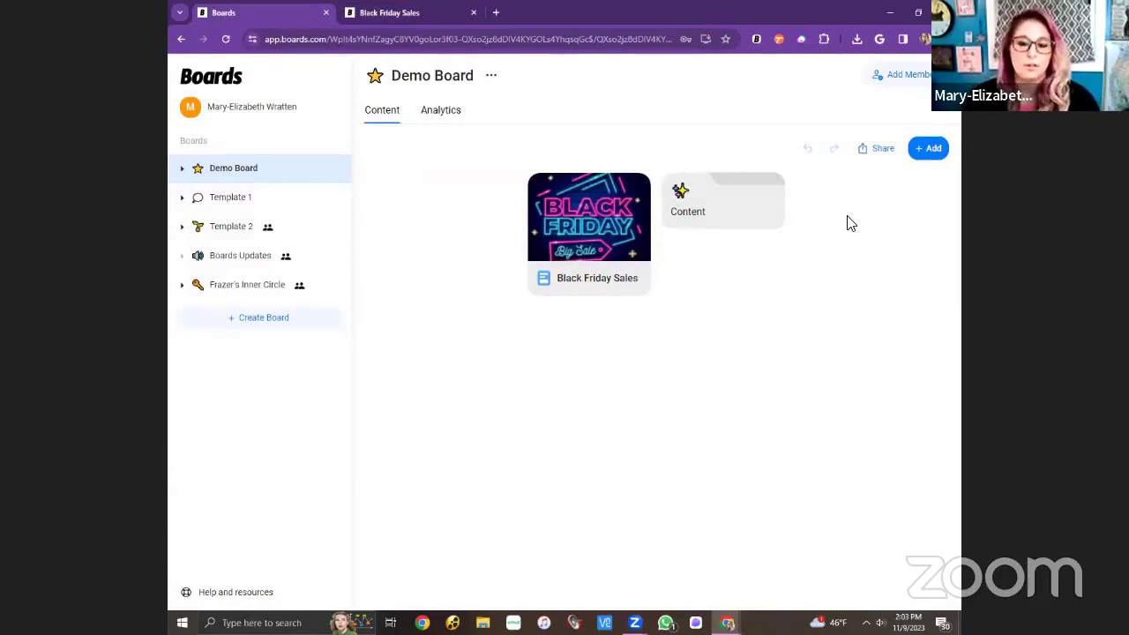
pyautogui.click(931, 148)
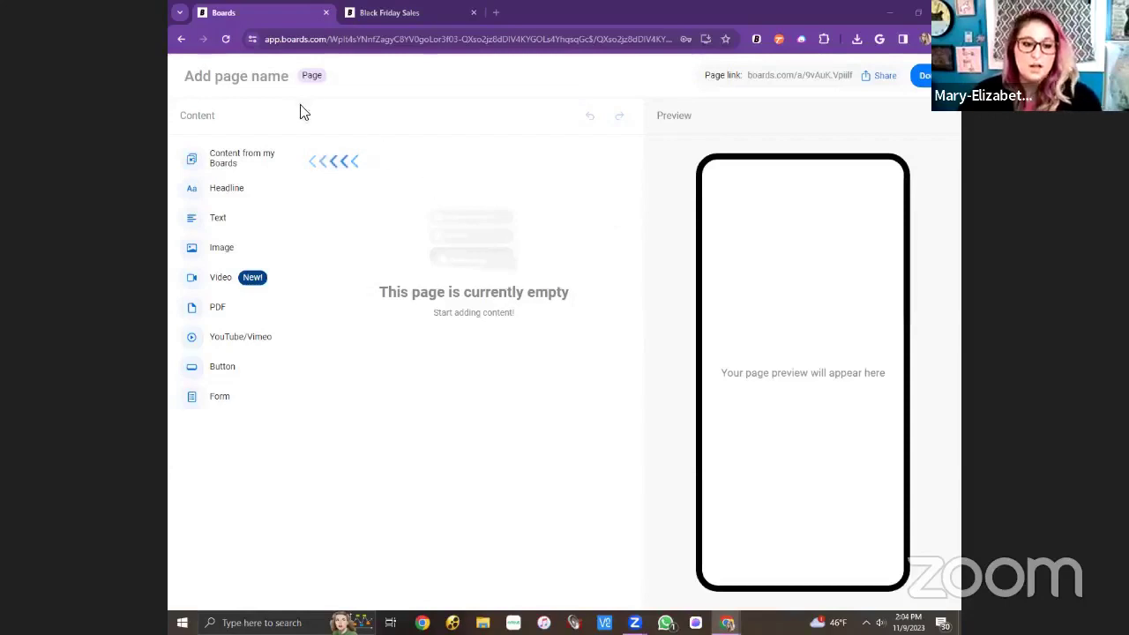
pyautogui.click(279, 79)
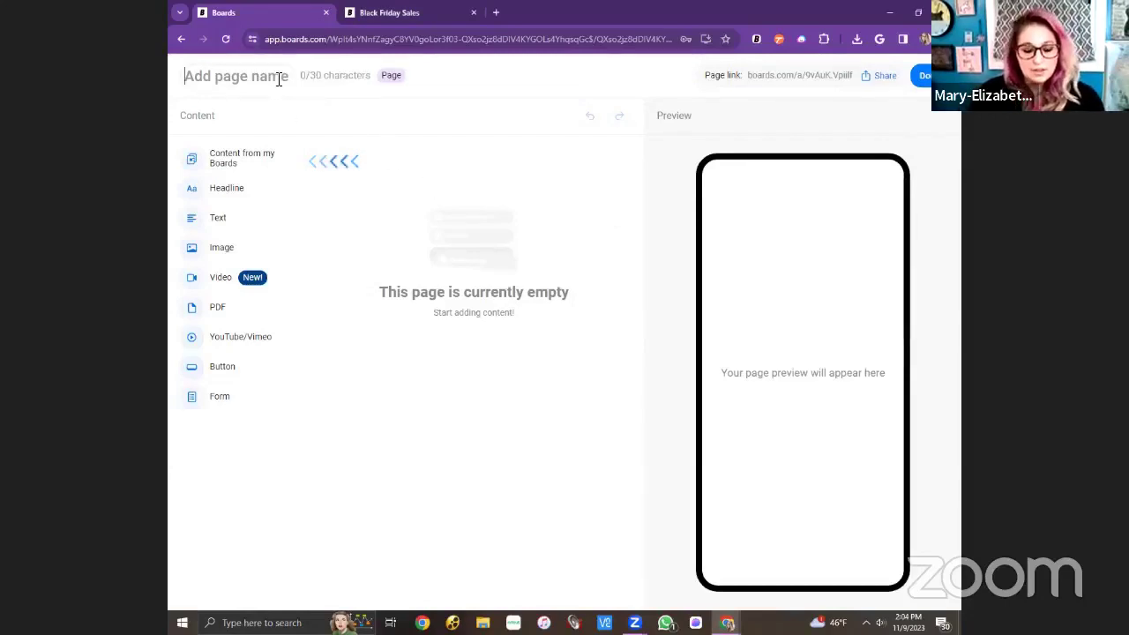
# Enter 'Black Friday Deals' as the new page's name.
pyautogui.write('Bl')
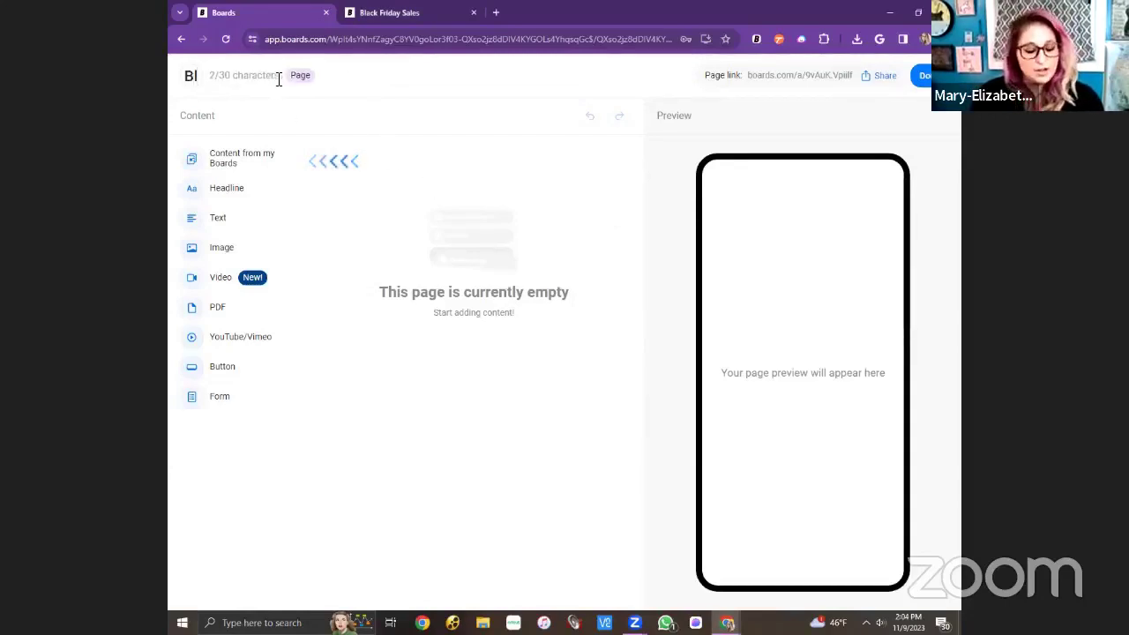
pyautogui.write('ack Fr')
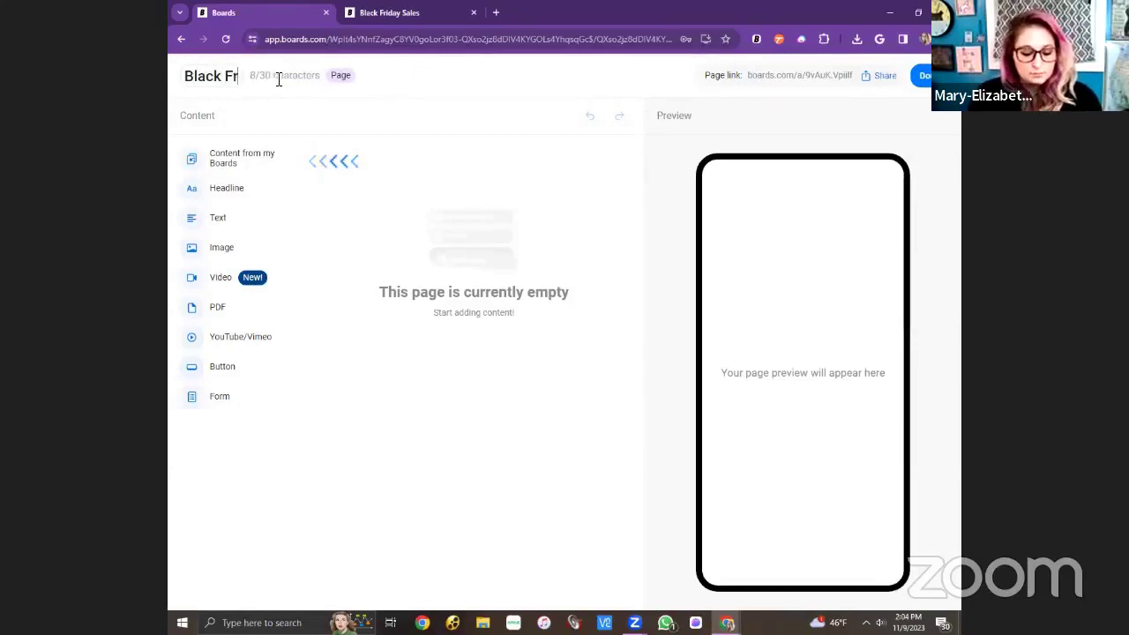
pyautogui.write('iday Deal')
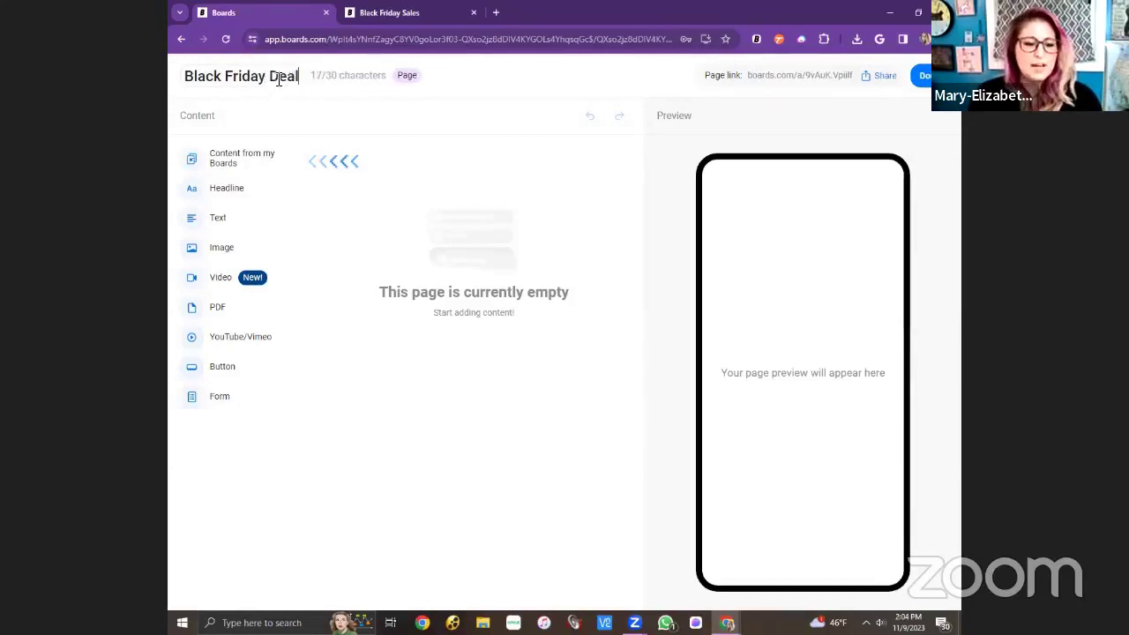
pyautogui.write('s')
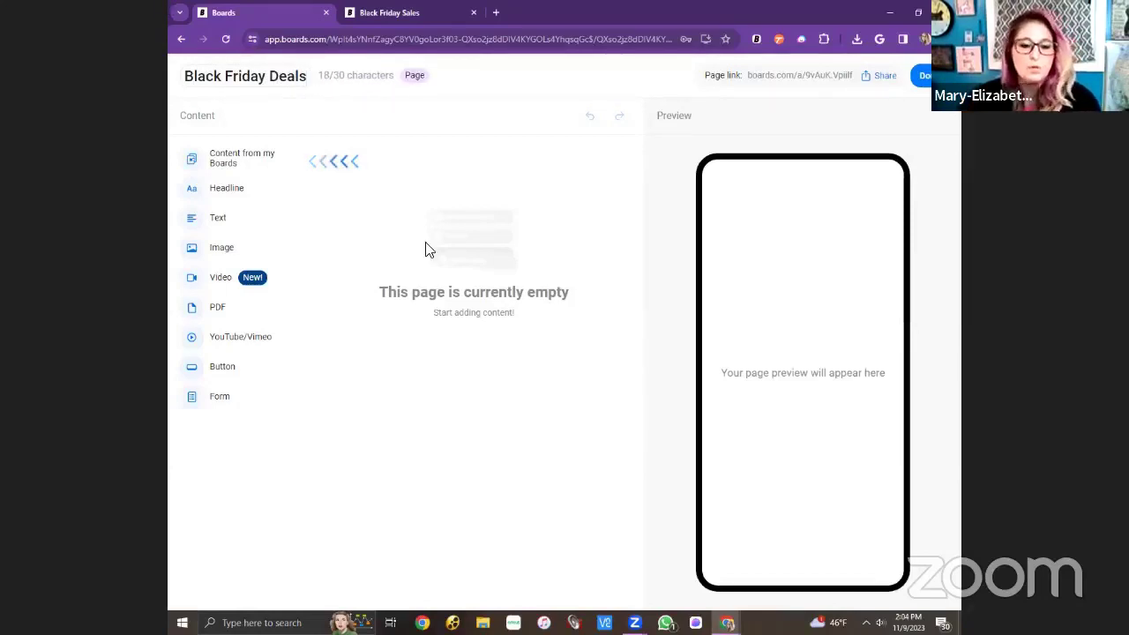
pyautogui.click(420, 225)
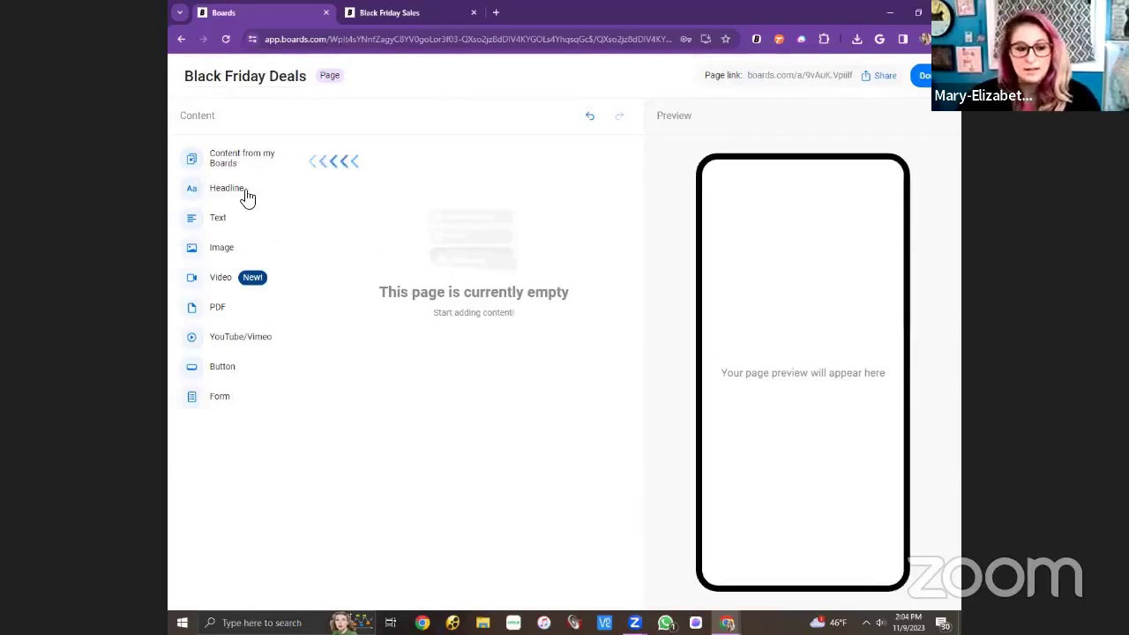
# Add a headline block 'Shop Black Friday Deals Early!' ending with the star-struck emoji.
pyautogui.click(247, 196)
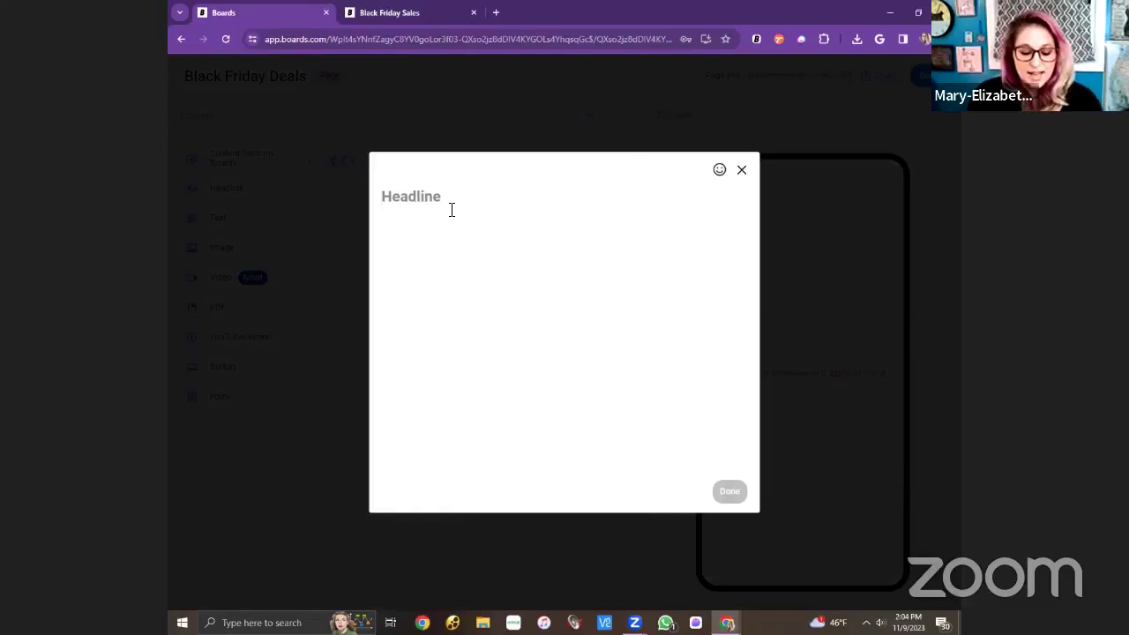
pyautogui.write('Shop')
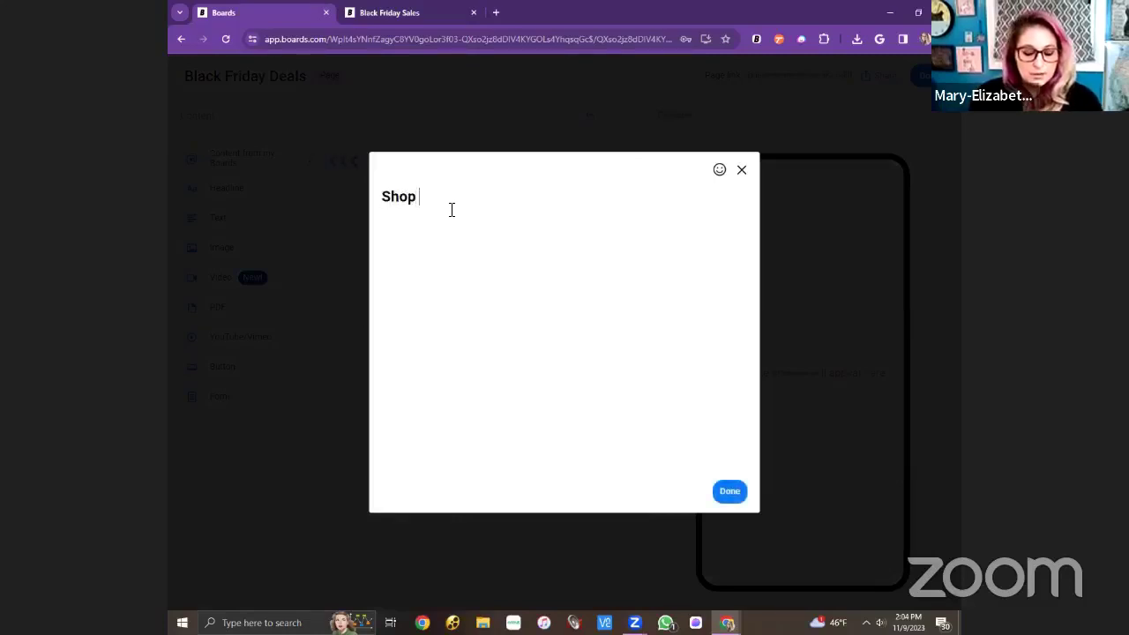
pyautogui.write(' b')
pyautogui.press('BackSpace')
pyautogui.write('Black Fri')
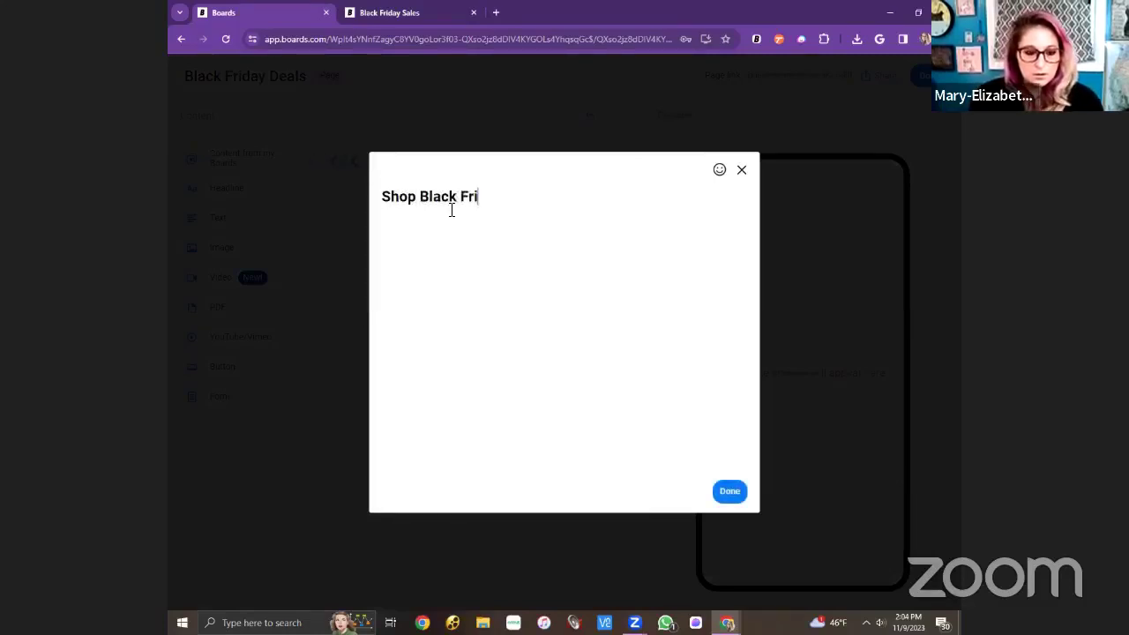
pyautogui.write('day Deals Ea')
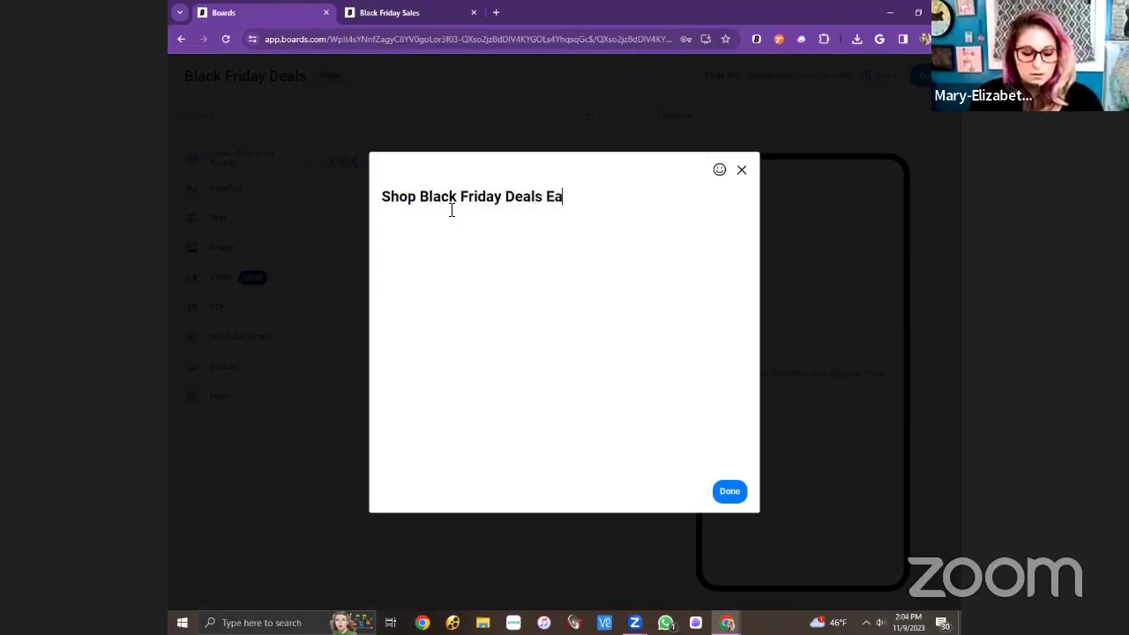
pyautogui.write('rly!')
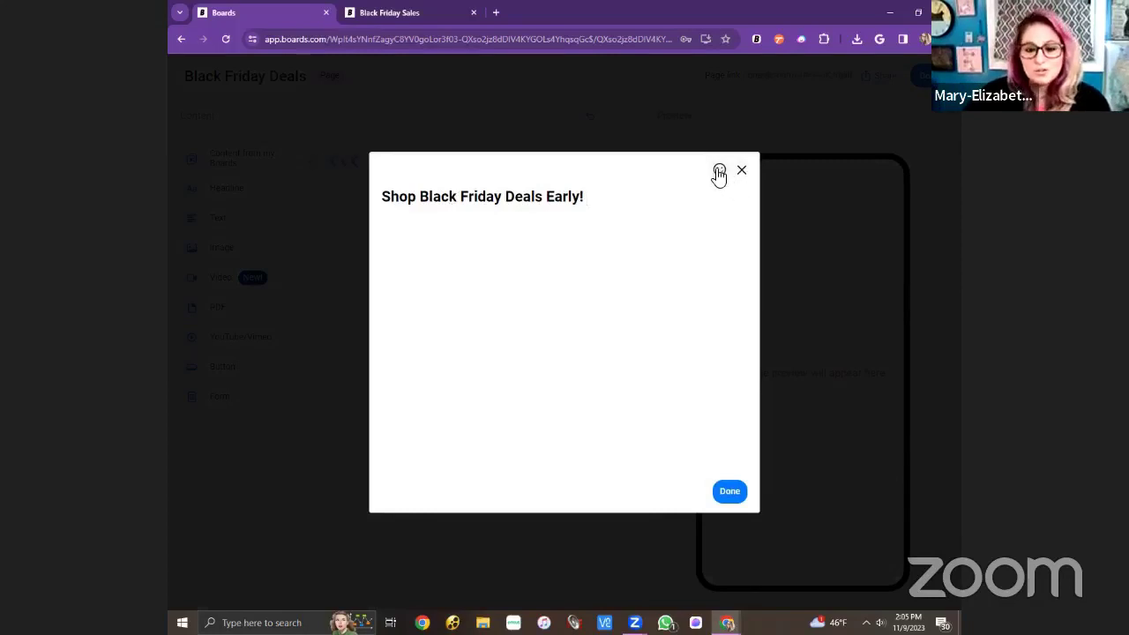
pyautogui.click(718, 170)
pyautogui.click(472, 201)
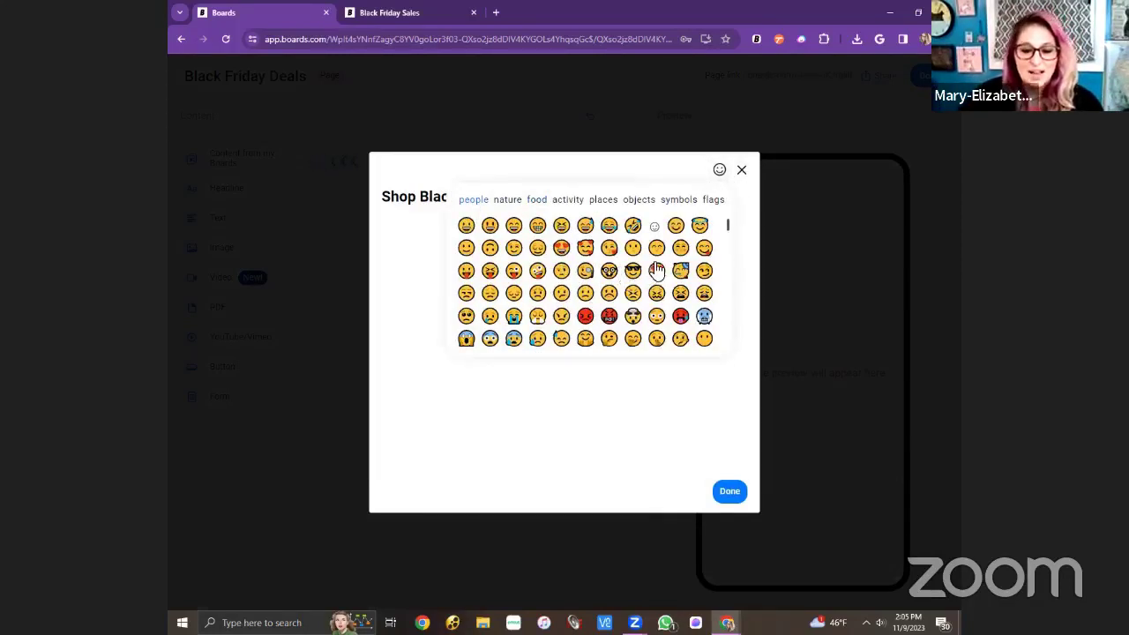
pyautogui.click(649, 395)
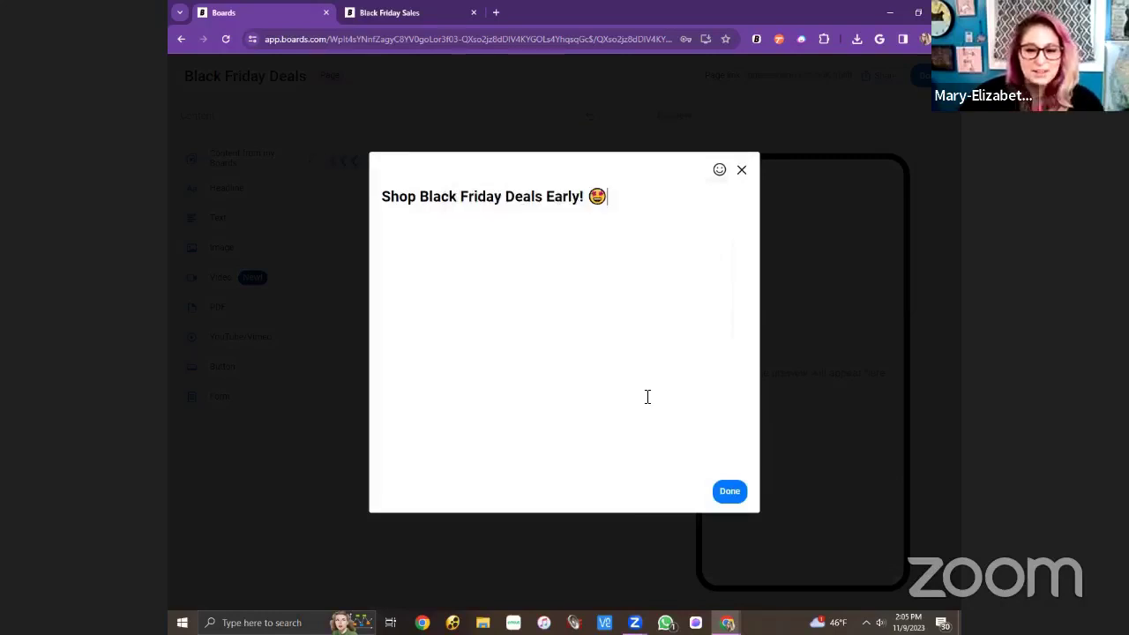
pyautogui.click(727, 491)
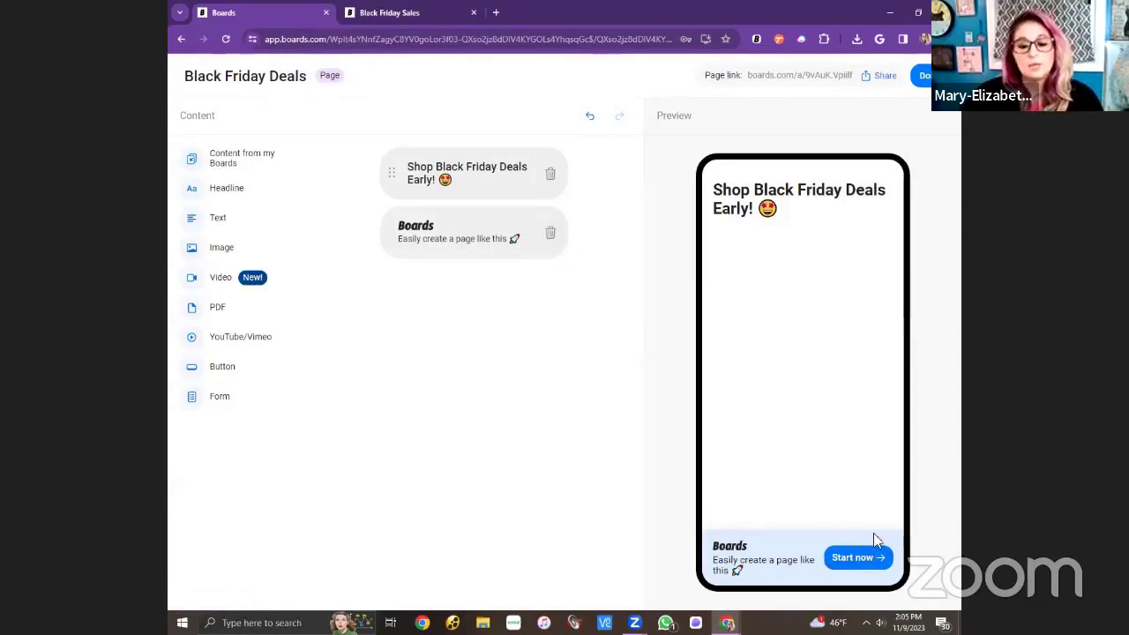
# Delete the default Boards promo block from the page.
pyautogui.click(549, 234)
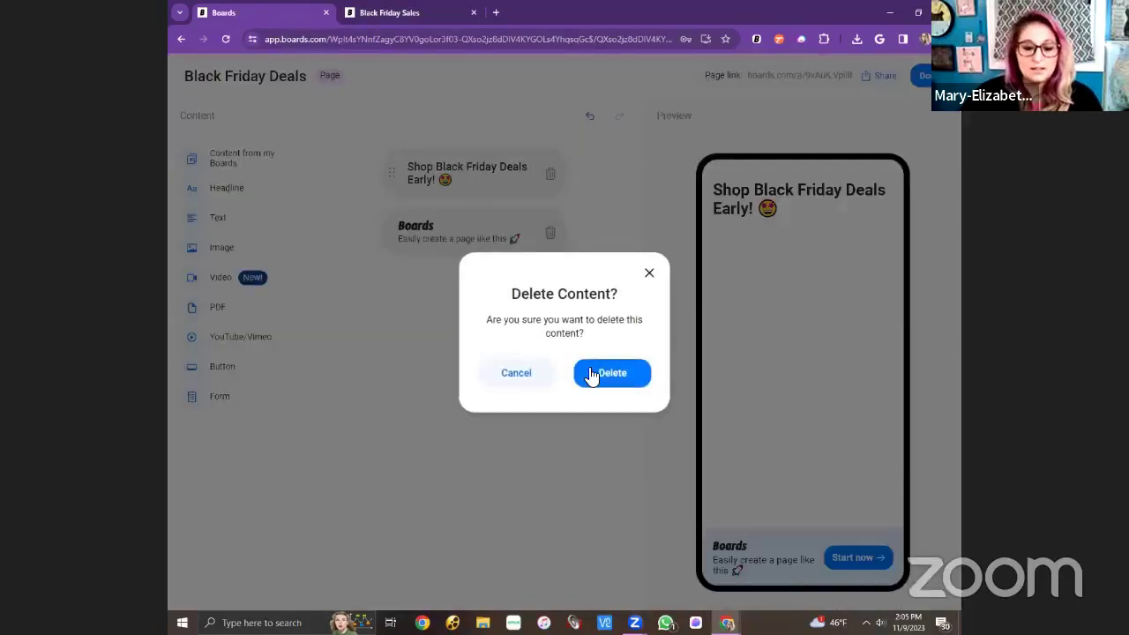
pyautogui.click(596, 380)
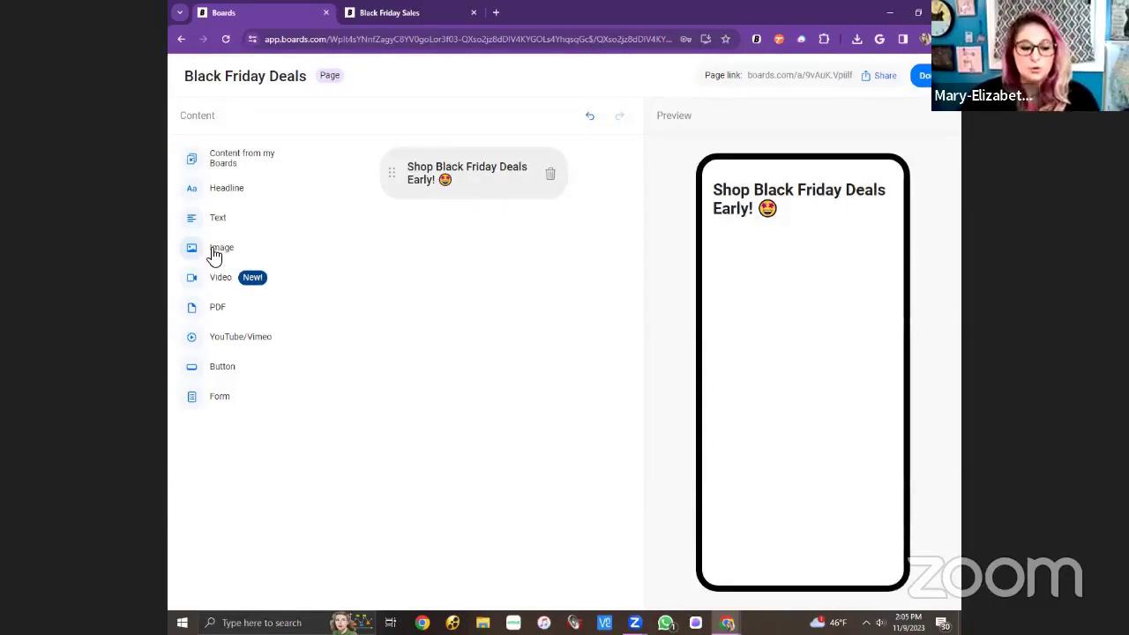
# Insert the neon Black Friday image from Desktop > Boards Black Friday Traning.
pyautogui.click(215, 251)
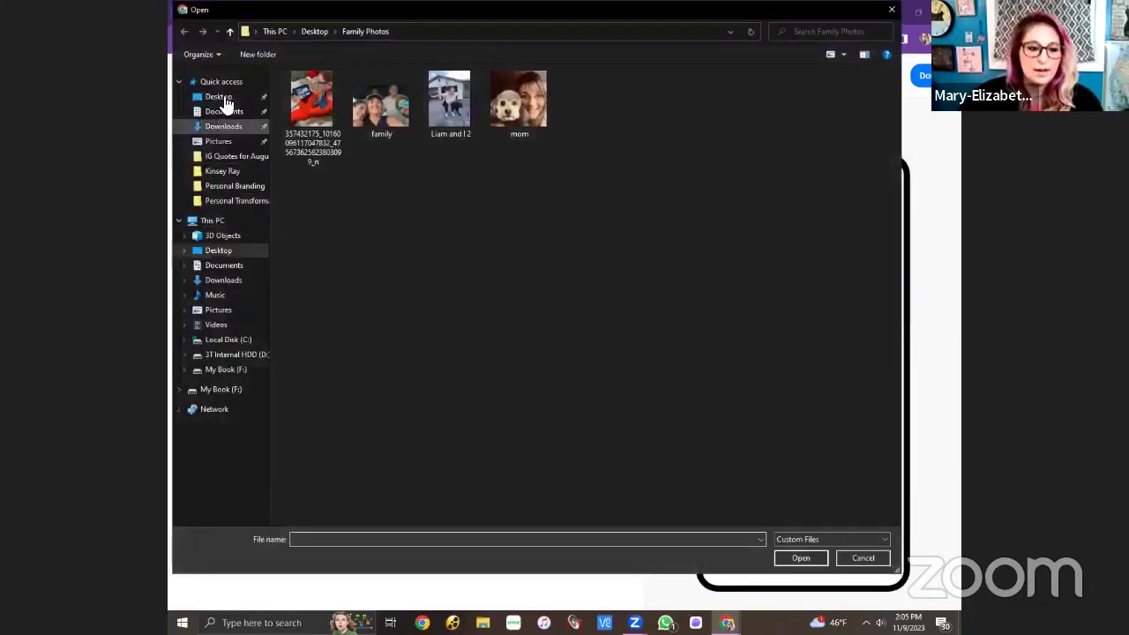
pyautogui.click(224, 103)
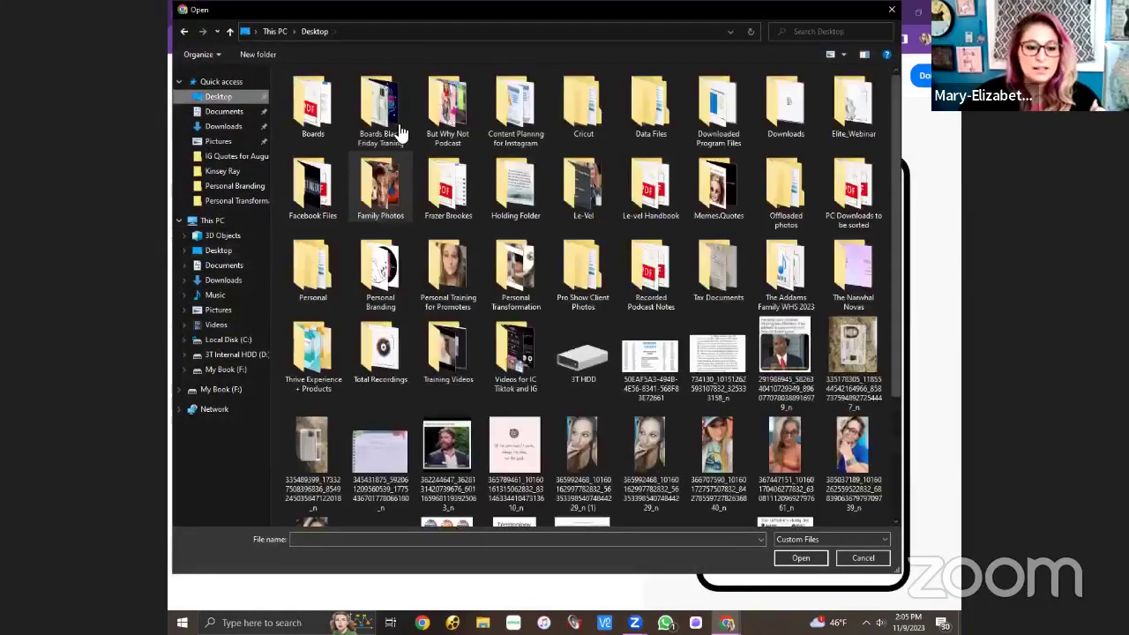
pyautogui.doubleClick(381, 118)
pyautogui.click(381, 115)
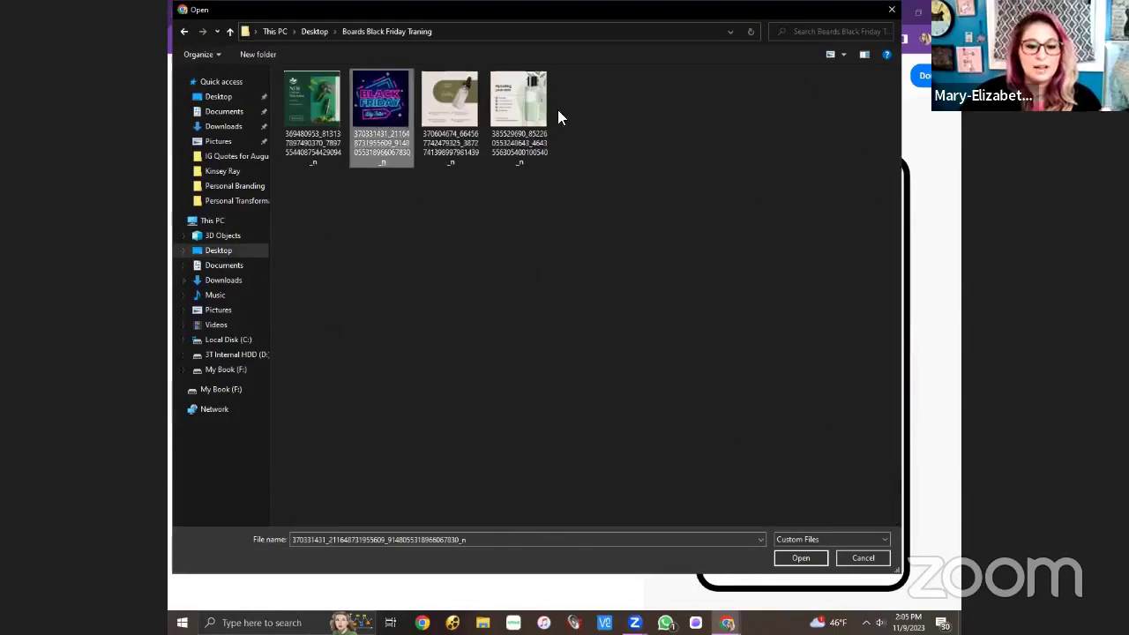
pyautogui.doubleClick(384, 106)
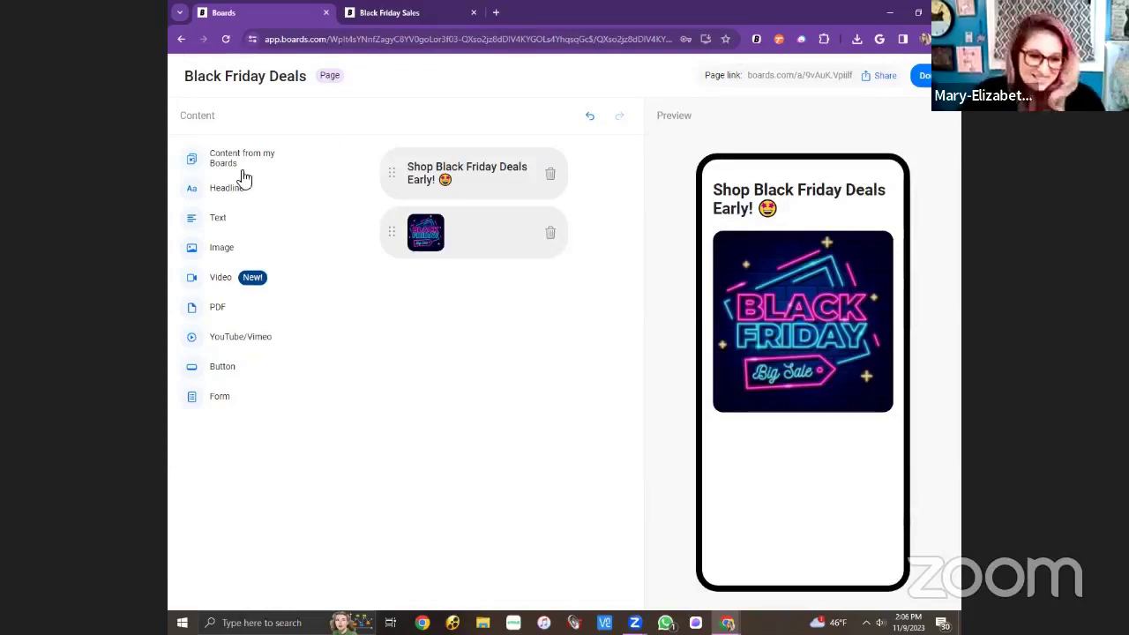
# Add a text block reading 'NEW PRODUCT DROP! 👇' with the pointing-down emoji.
pyautogui.click(251, 228)
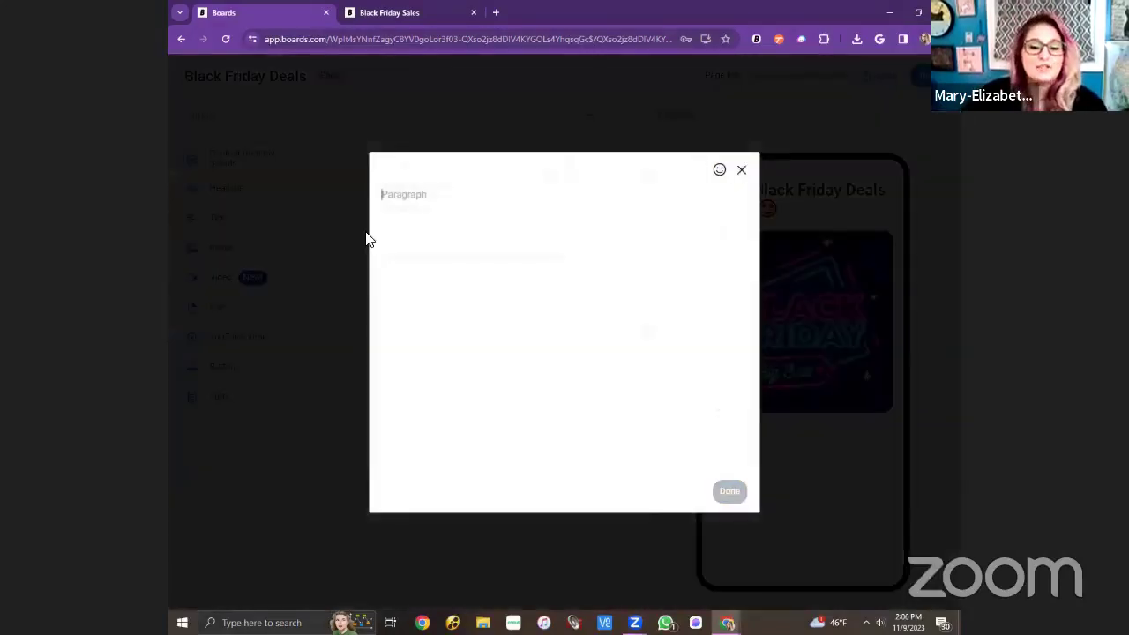
pyautogui.write('N')
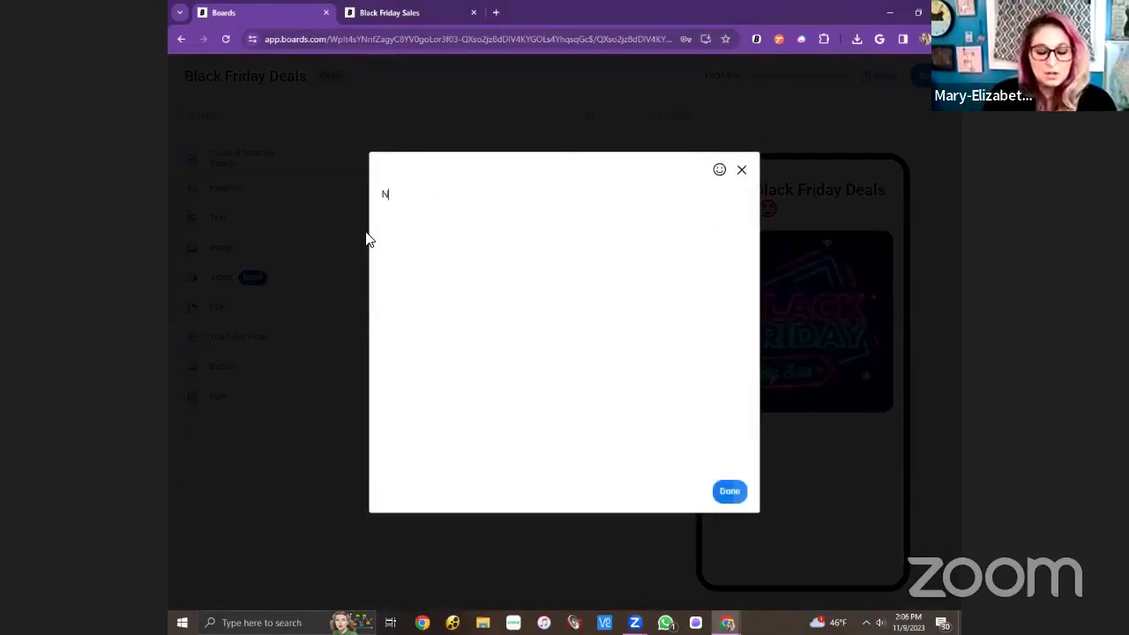
pyautogui.write('ew product')
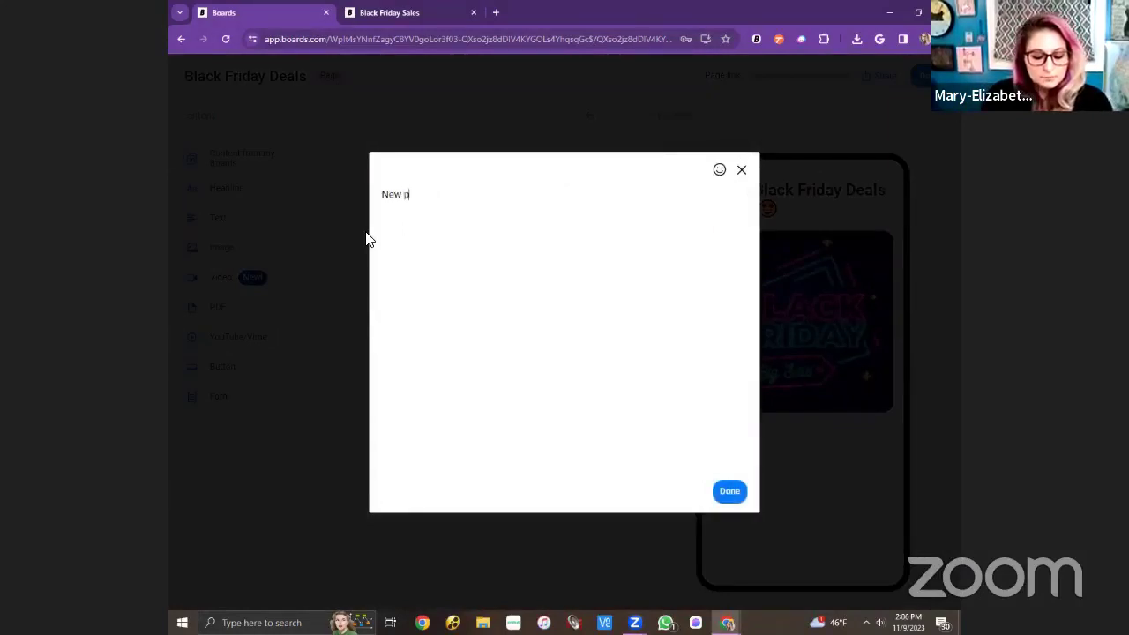
pyautogui.press('BackSpace')
pyautogui.press('BackSpace')
pyautogui.press('BackSpace')
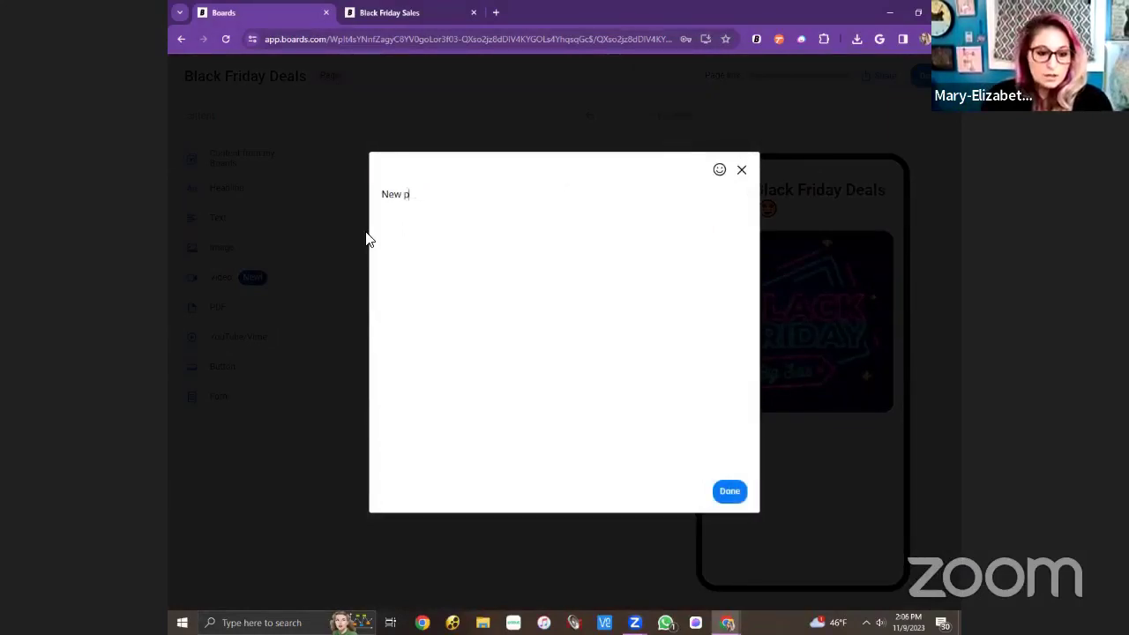
pyautogui.press('BackSpace')
pyautogui.press('BackSpace')
pyautogui.write('PRO')
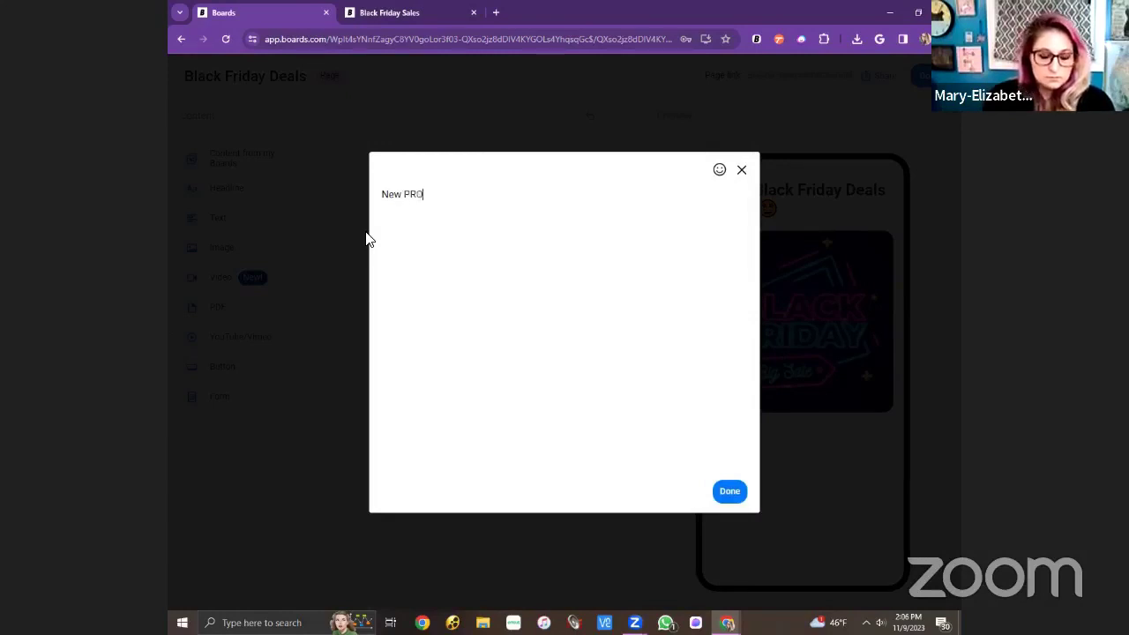
pyautogui.write('DUCT DROP!')
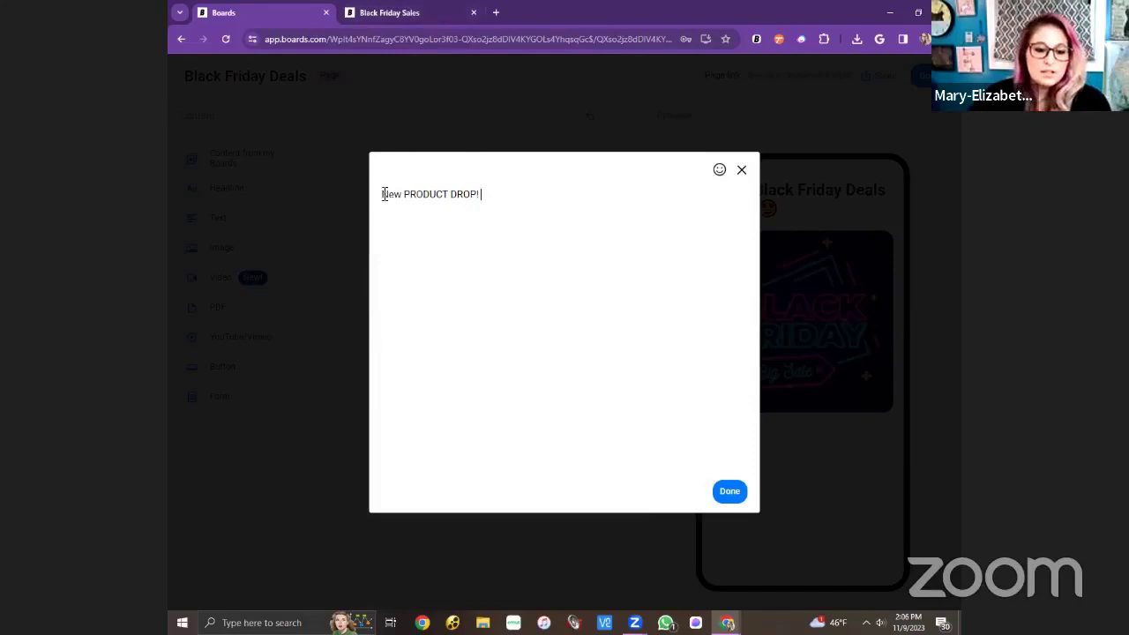
pyautogui.doubleClick(399, 203)
pyautogui.write('NEW')
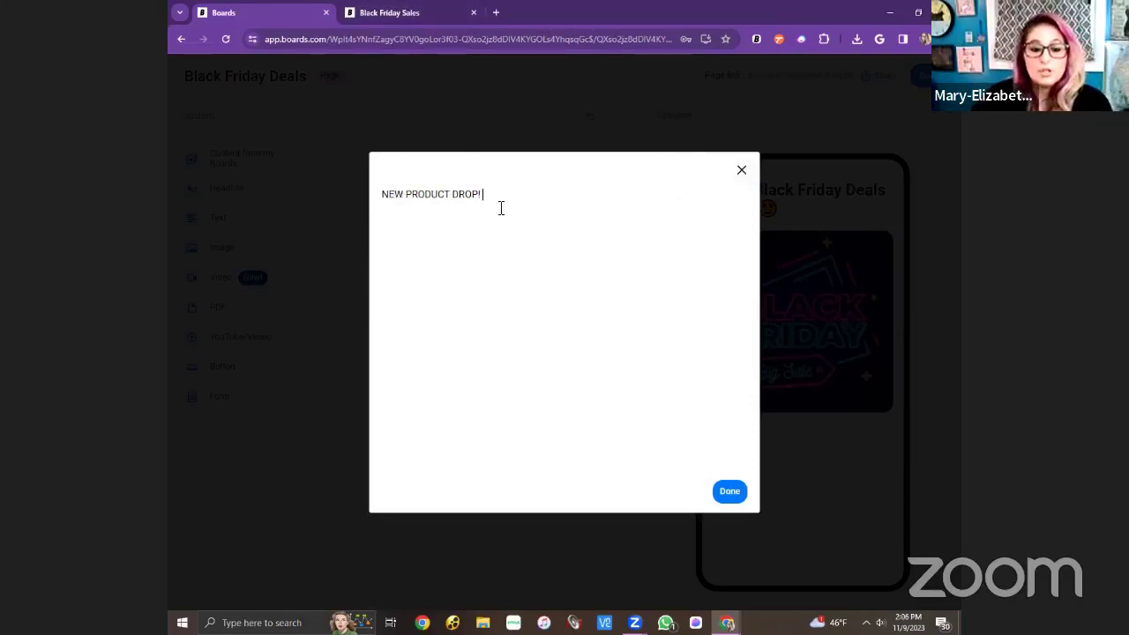
pyautogui.click(719, 170)
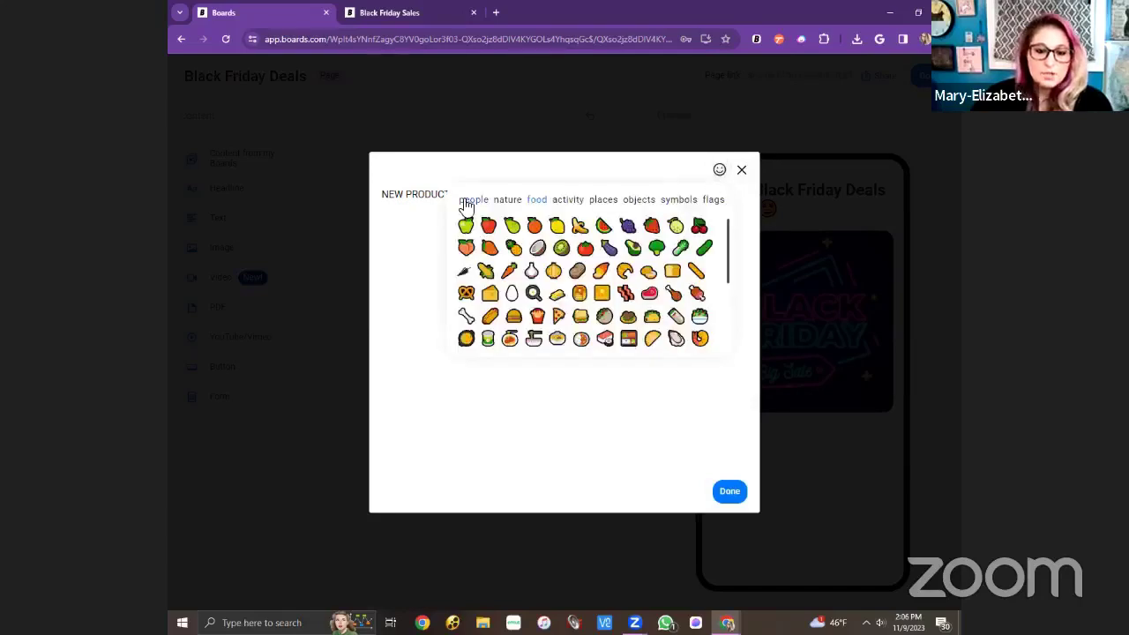
pyautogui.click(467, 202)
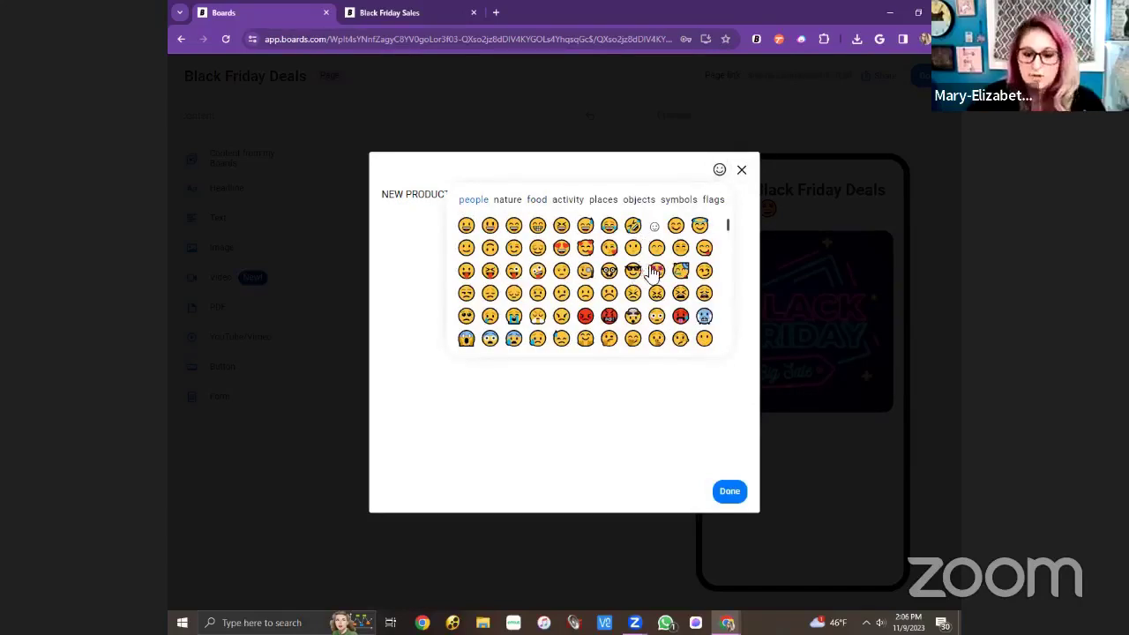
pyautogui.scroll(-3, 644, 269)
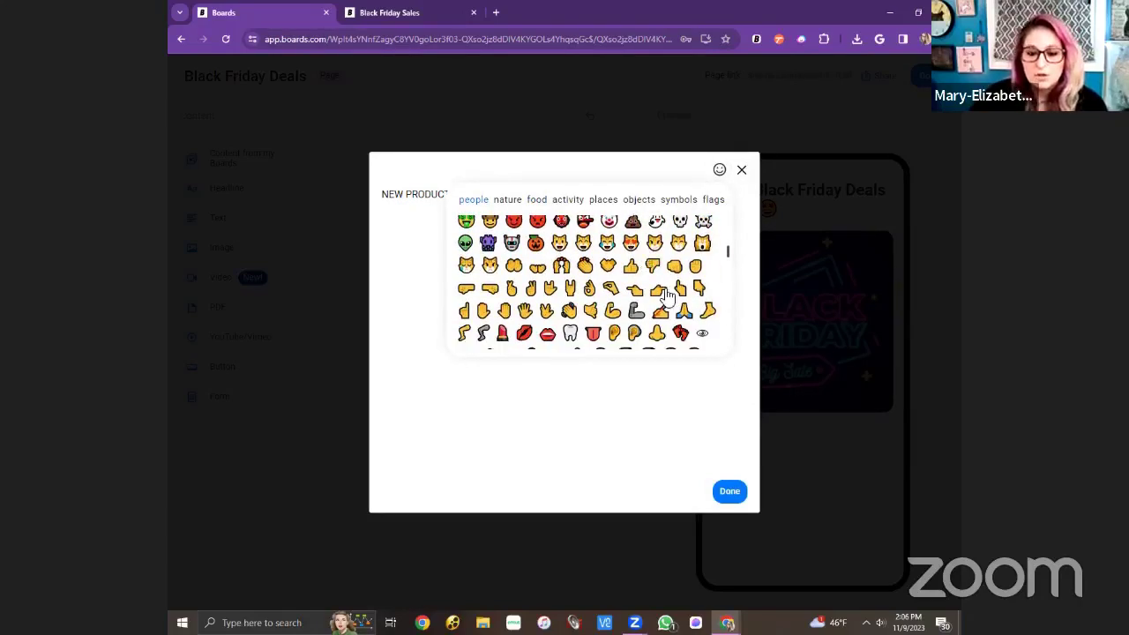
pyautogui.click(734, 492)
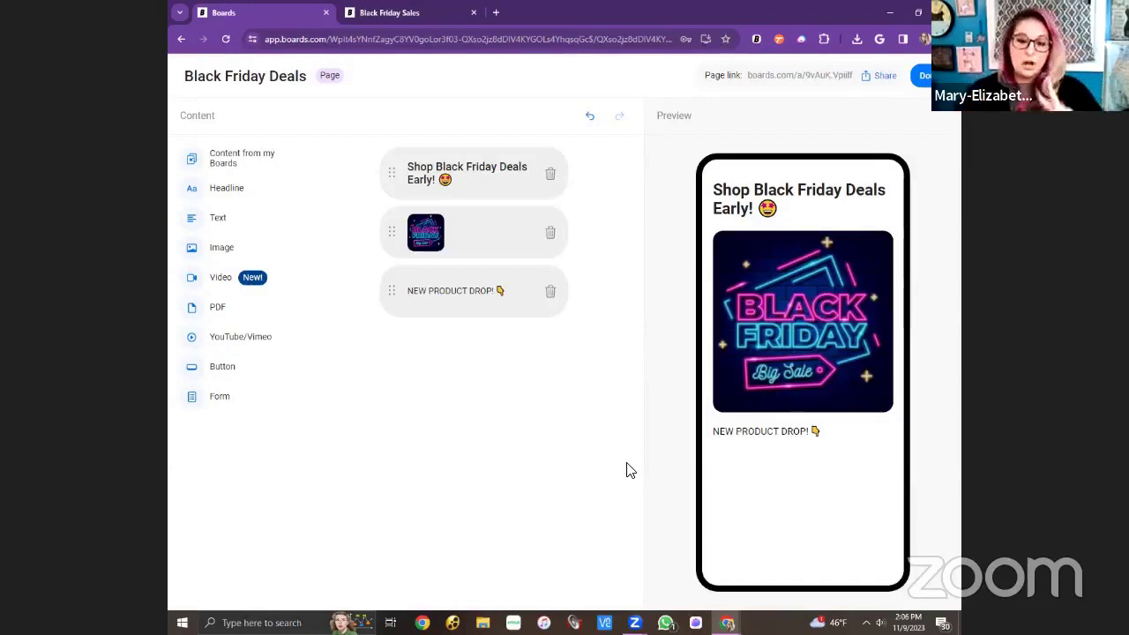
# Add a second line 'Here are the new products for Black Friday!' to that text block.
pyautogui.click(462, 305)
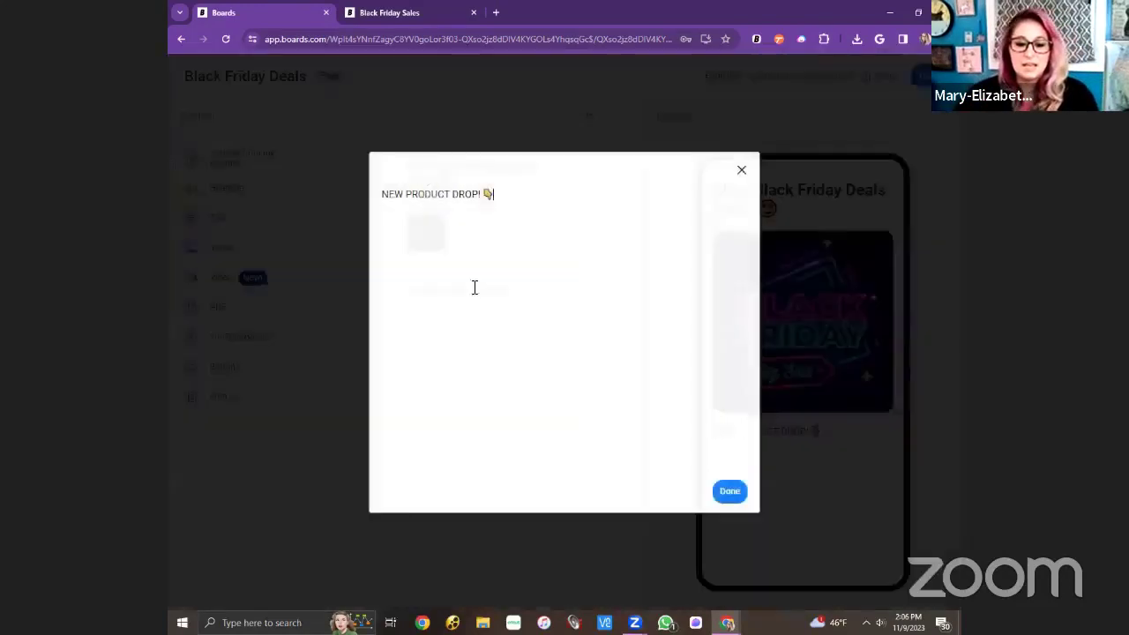
pyautogui.press('Return')
pyautogui.press('Return')
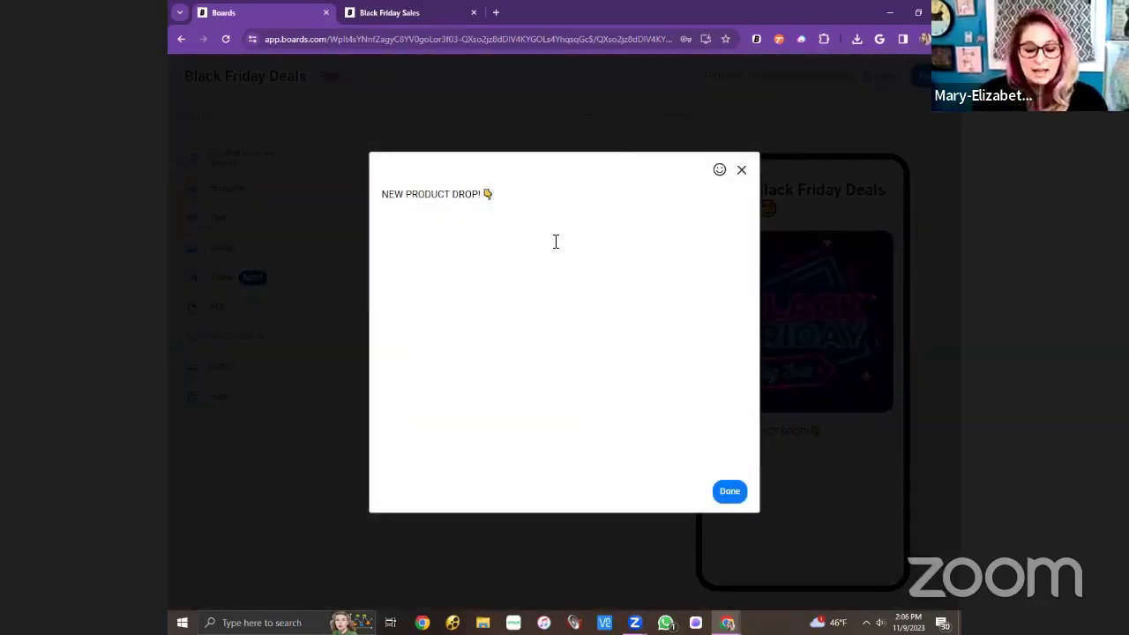
pyautogui.write('HERE')
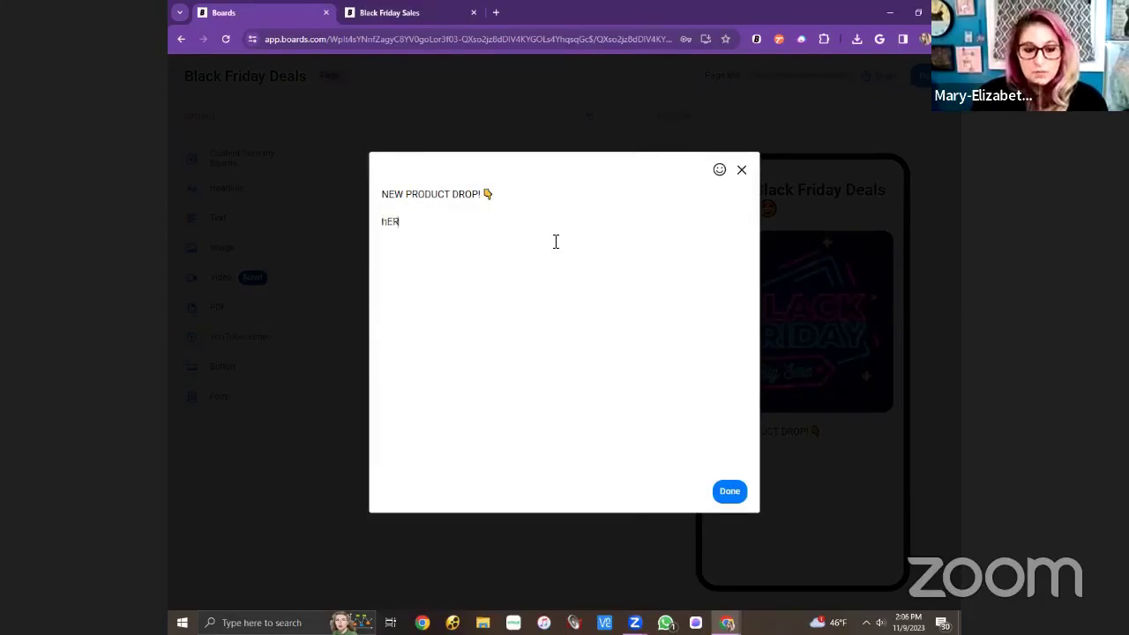
pyautogui.press('BackSpace')
pyautogui.press('BackSpace')
pyautogui.press('BackSpace')
pyautogui.press('BackSpace')
pyautogui.write('Her')
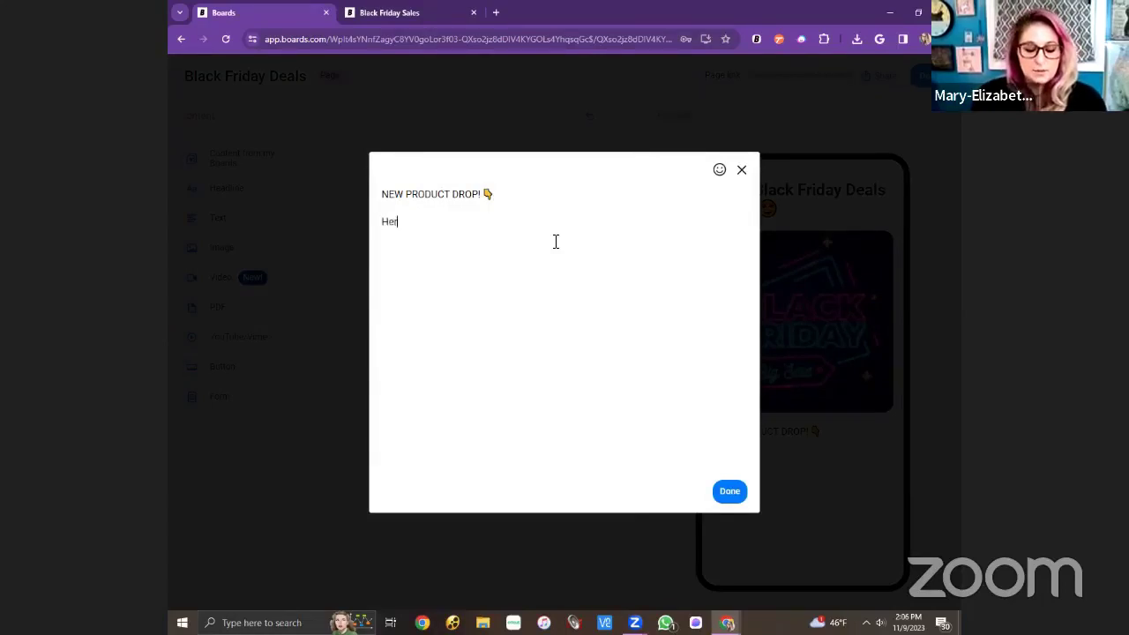
pyautogui.write('e are the new produc')
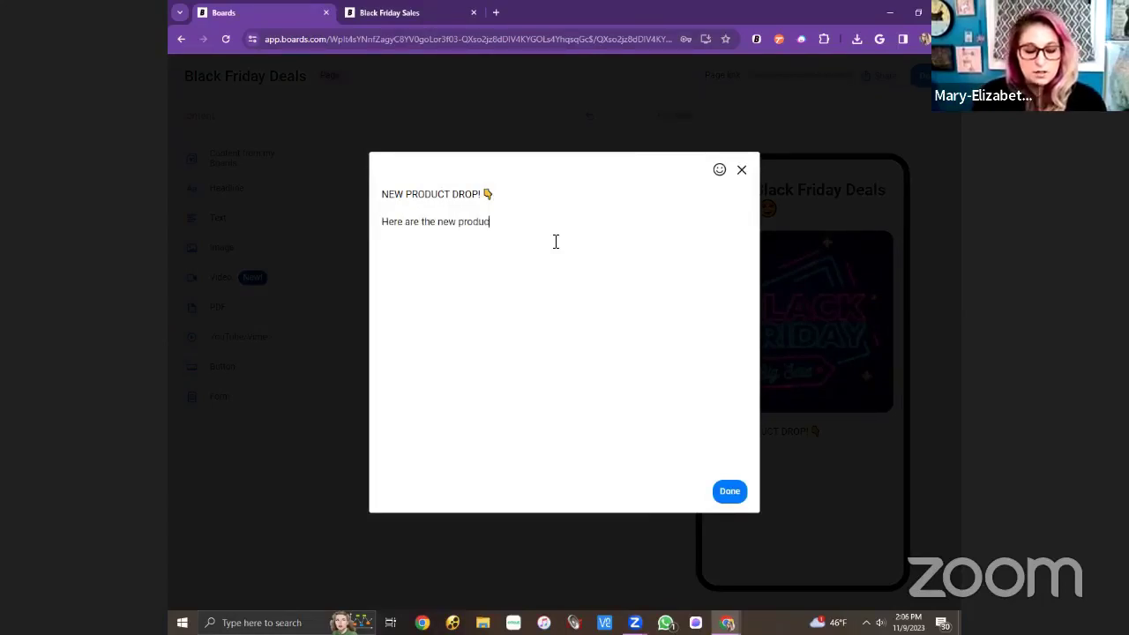
pyautogui.write('ts for Black FRiday')
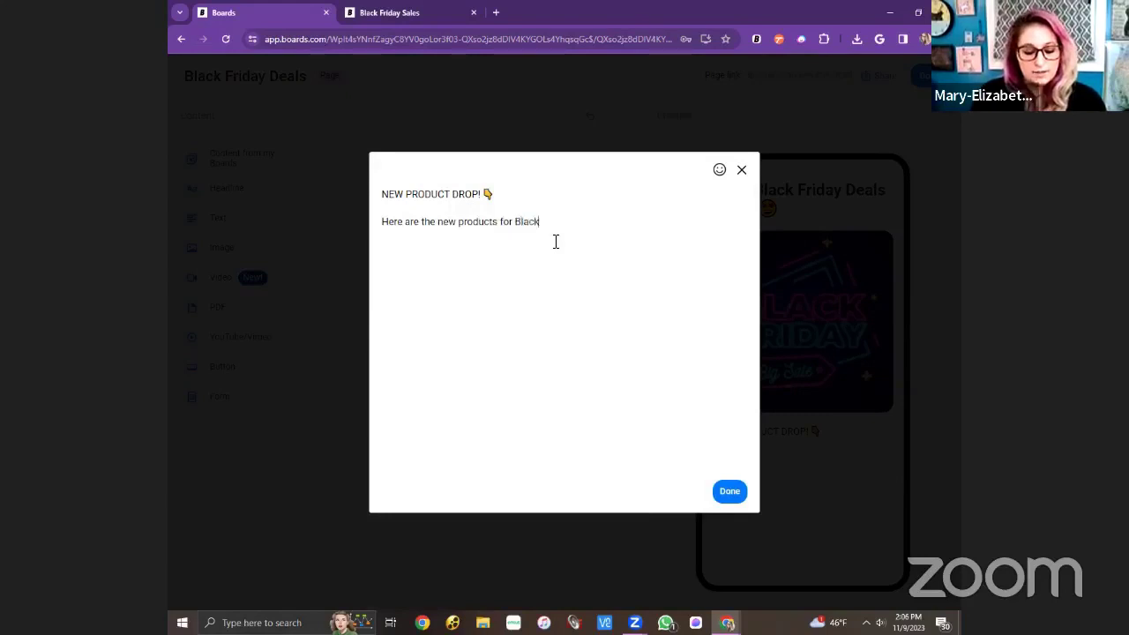
pyautogui.press('BackSpace')
pyautogui.press('BackSpace')
pyautogui.press('BackSpace')
pyautogui.press('BackSpace')
pyautogui.press('BackSpace')
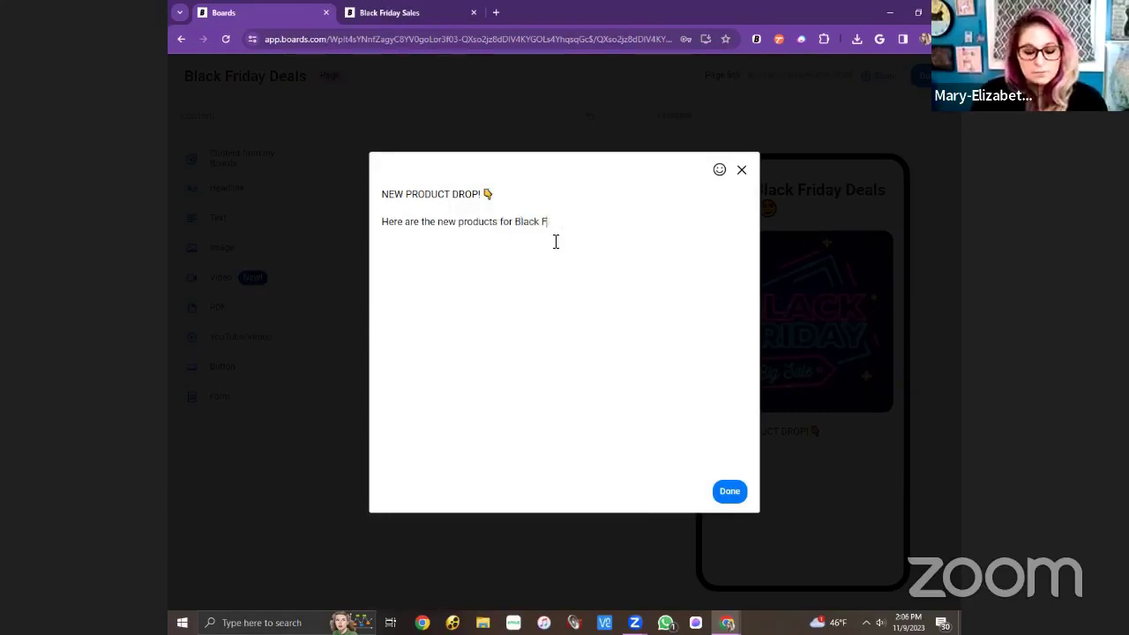
pyautogui.write('riday')
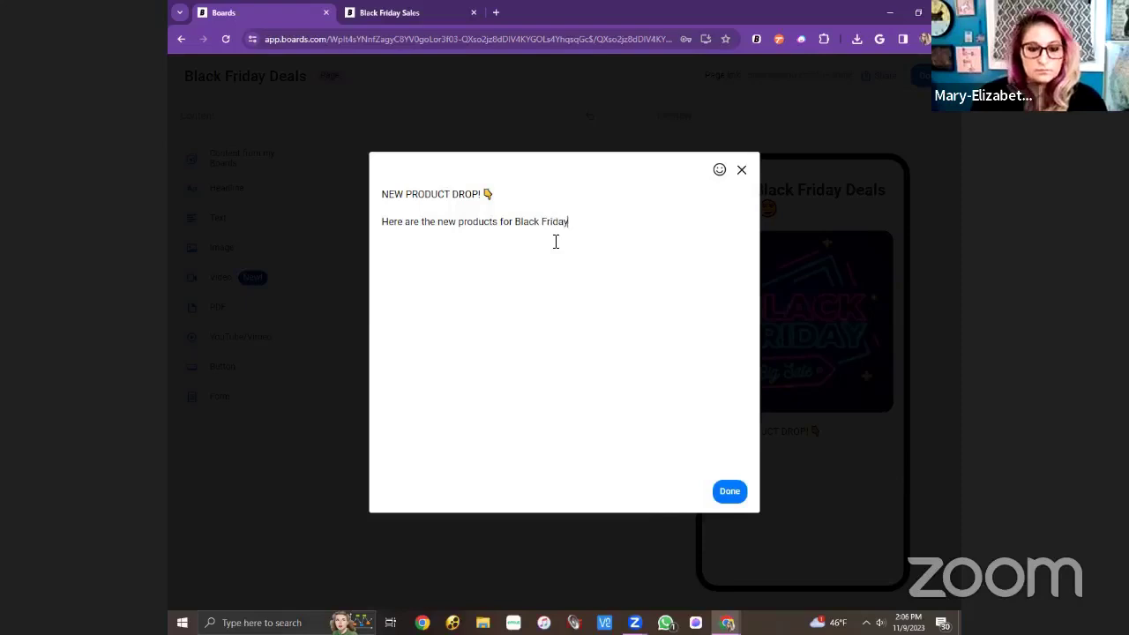
pyautogui.write('!')
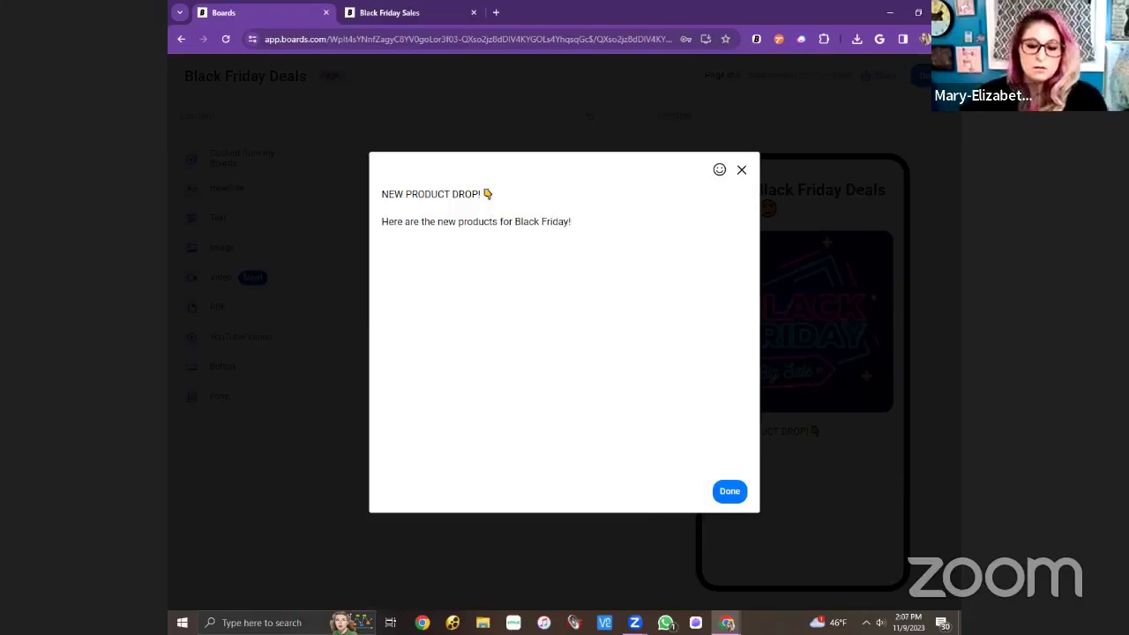
pyautogui.click(720, 491)
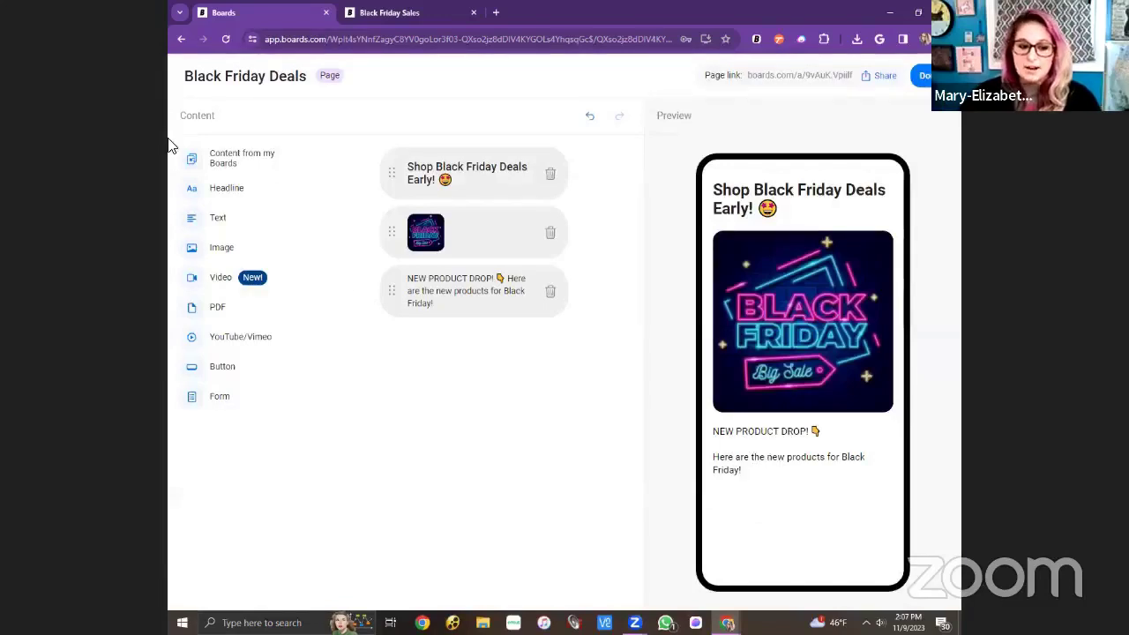
# Discard an empty text block and insert another product image below the text.
pyautogui.click(203, 220)
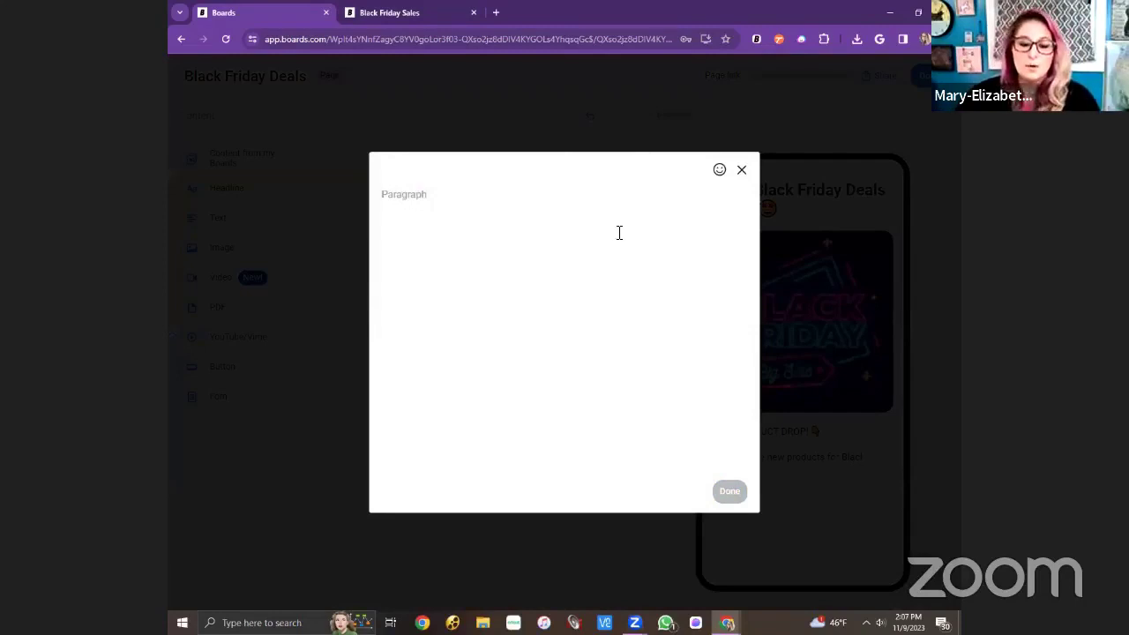
pyautogui.click(740, 170)
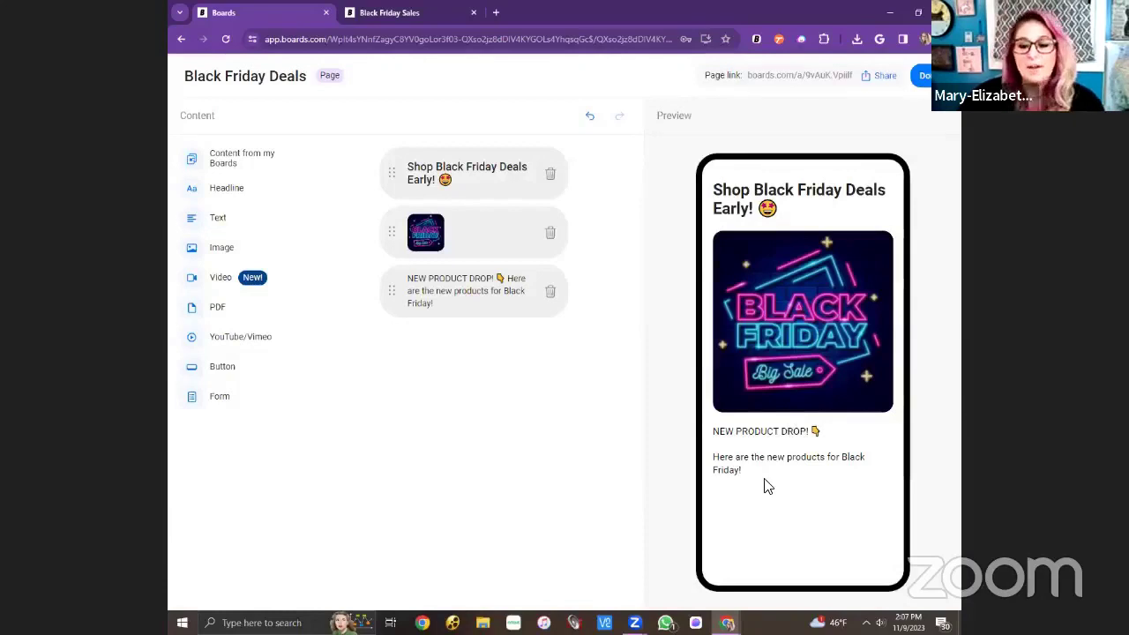
pyautogui.click(221, 250)
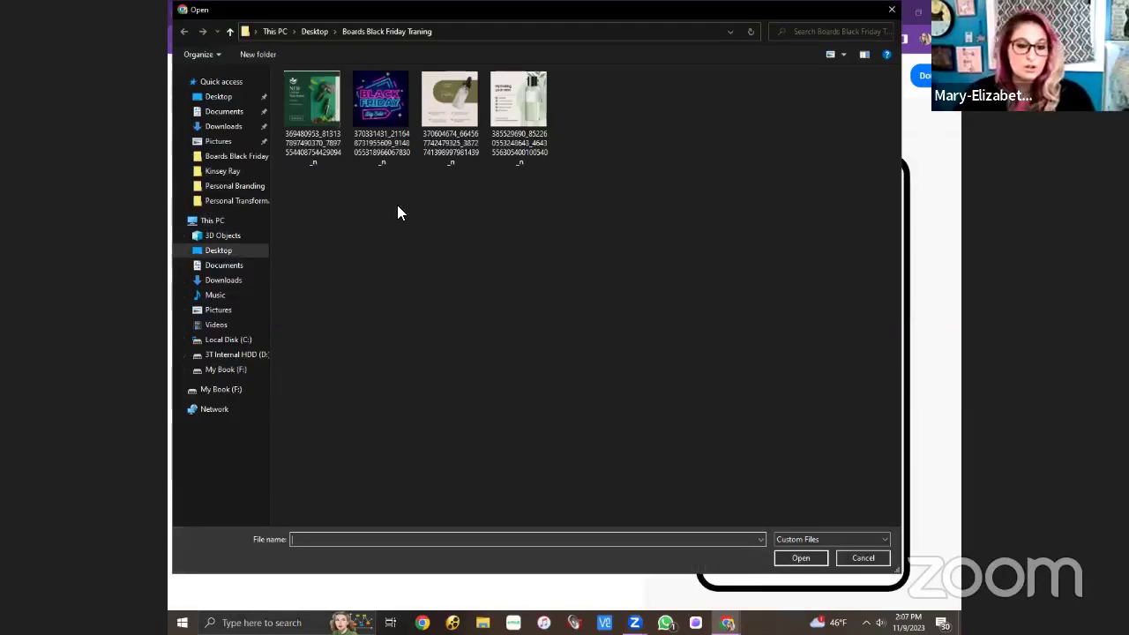
pyautogui.click(447, 99)
pyautogui.doubleClick(447, 99)
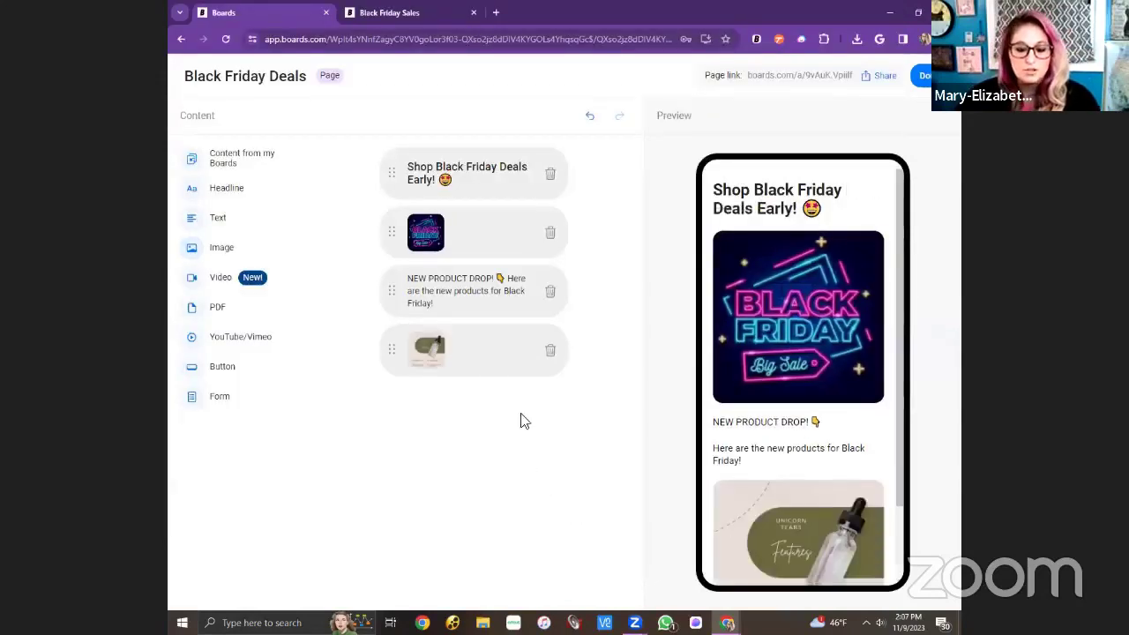
# Insert the Hydrating your skin and NEW Unicorn Skin Serum product images.
pyautogui.click(227, 254)
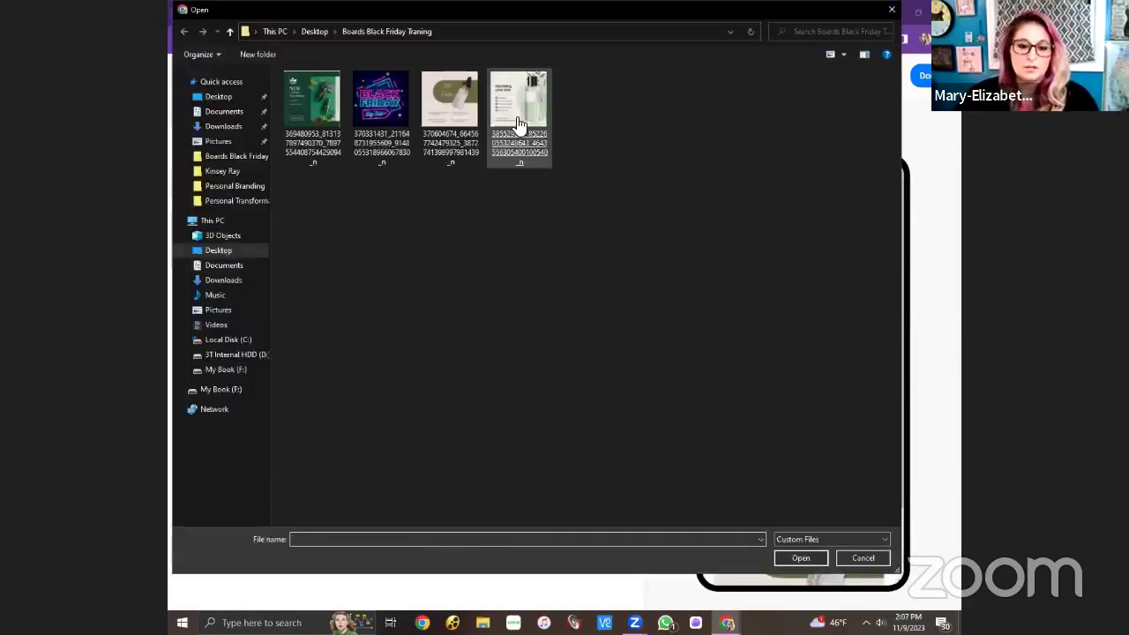
pyautogui.click(518, 119)
pyautogui.doubleClick(519, 119)
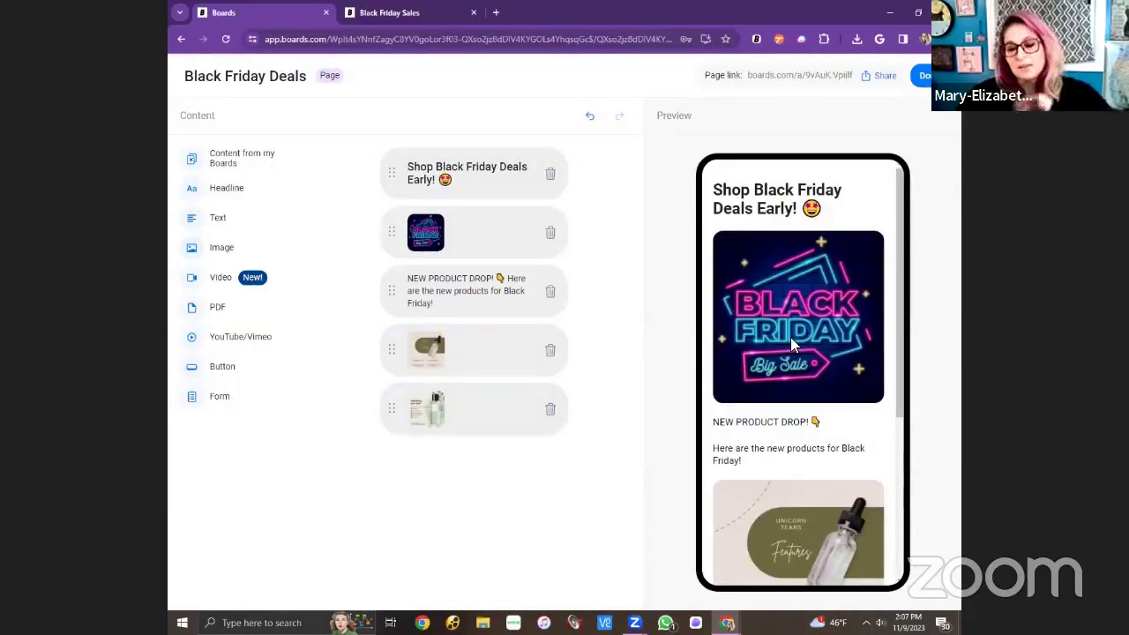
pyautogui.scroll(-3, 790, 337)
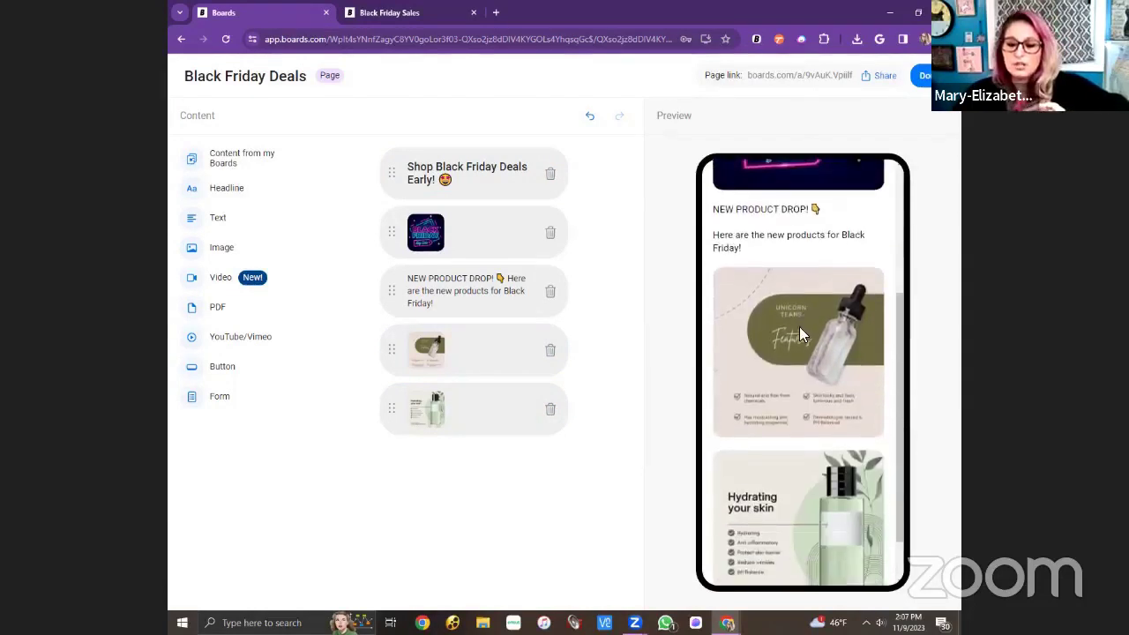
pyautogui.click(214, 251)
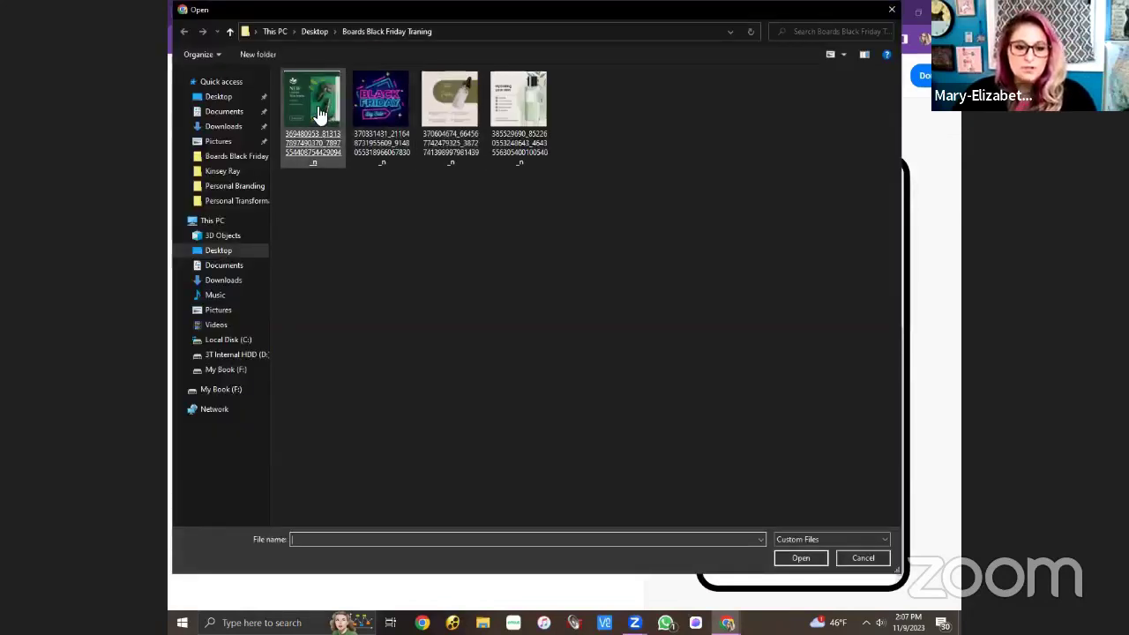
pyautogui.doubleClick(319, 115)
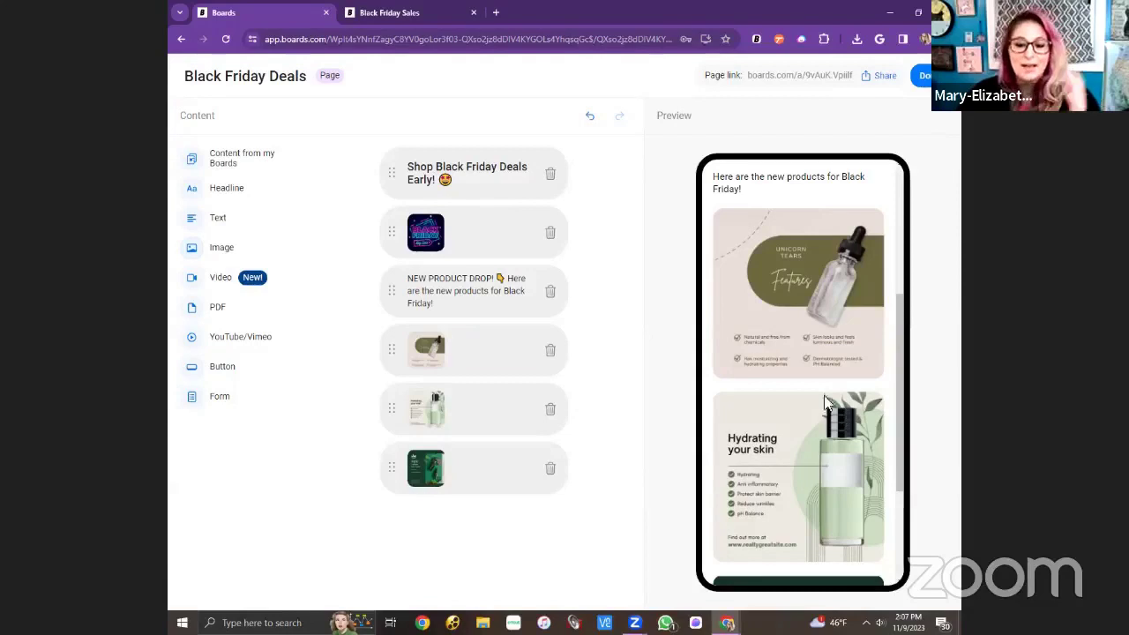
pyautogui.scroll(-2, 815, 382)
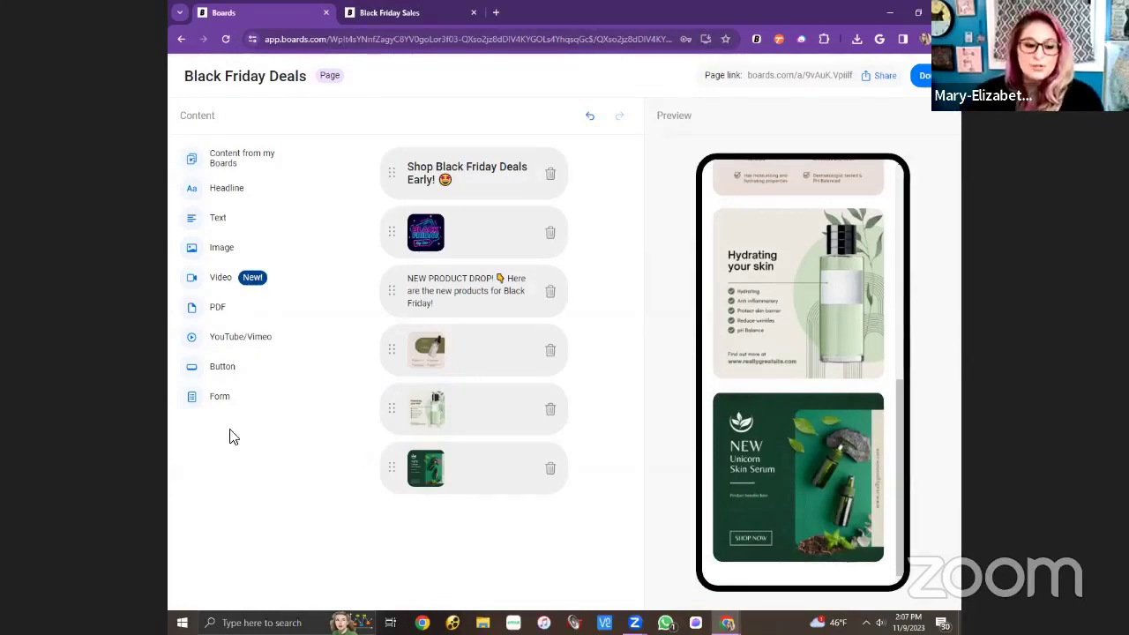
# Add a link button to the pasted shop URL labelled 'Tap Here To Buy ✅'.
pyautogui.click(224, 367)
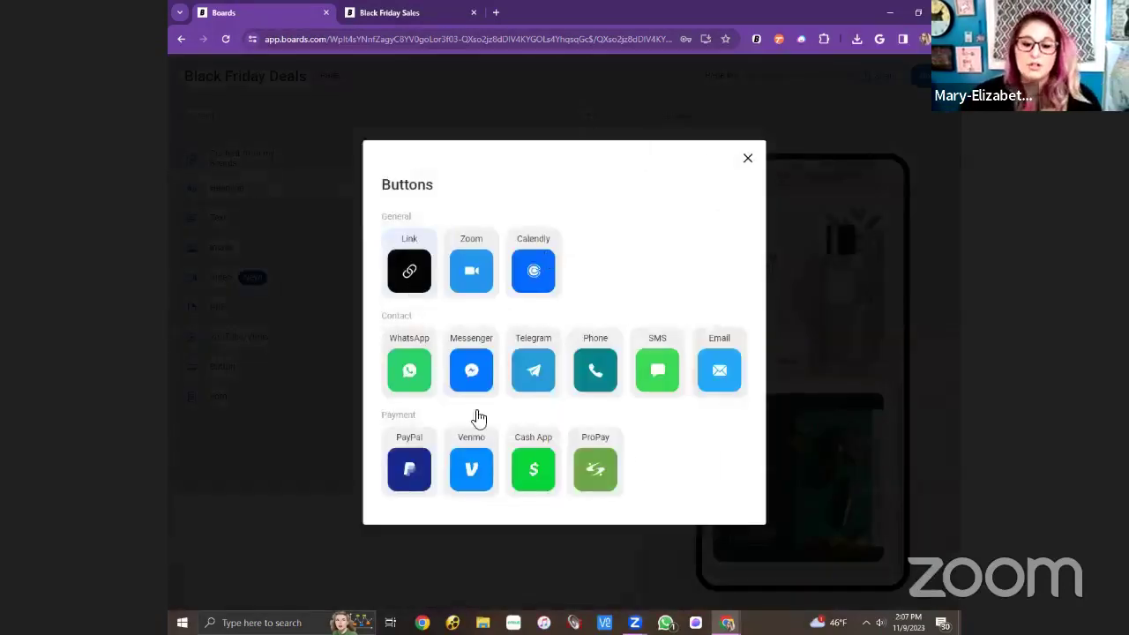
pyautogui.click(409, 269)
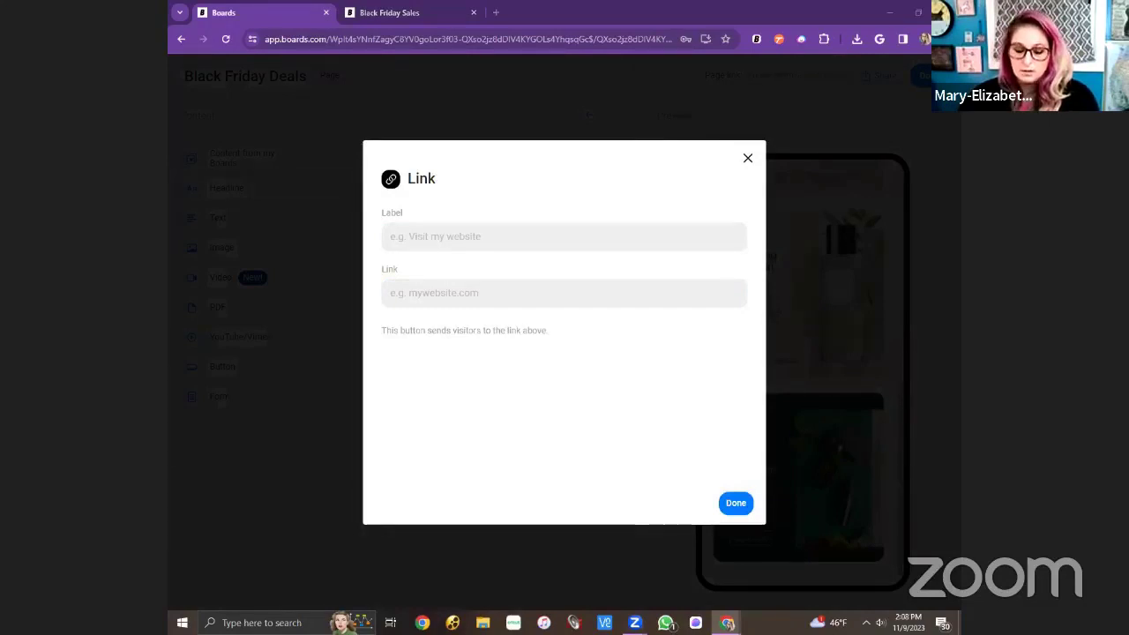
pyautogui.click(464, 294)
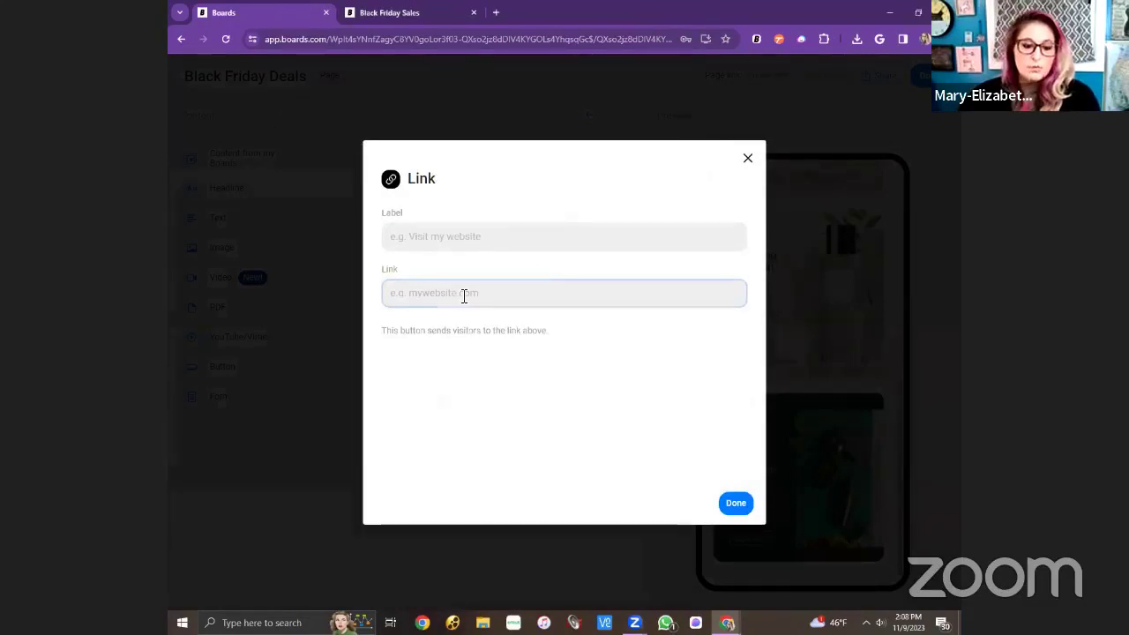
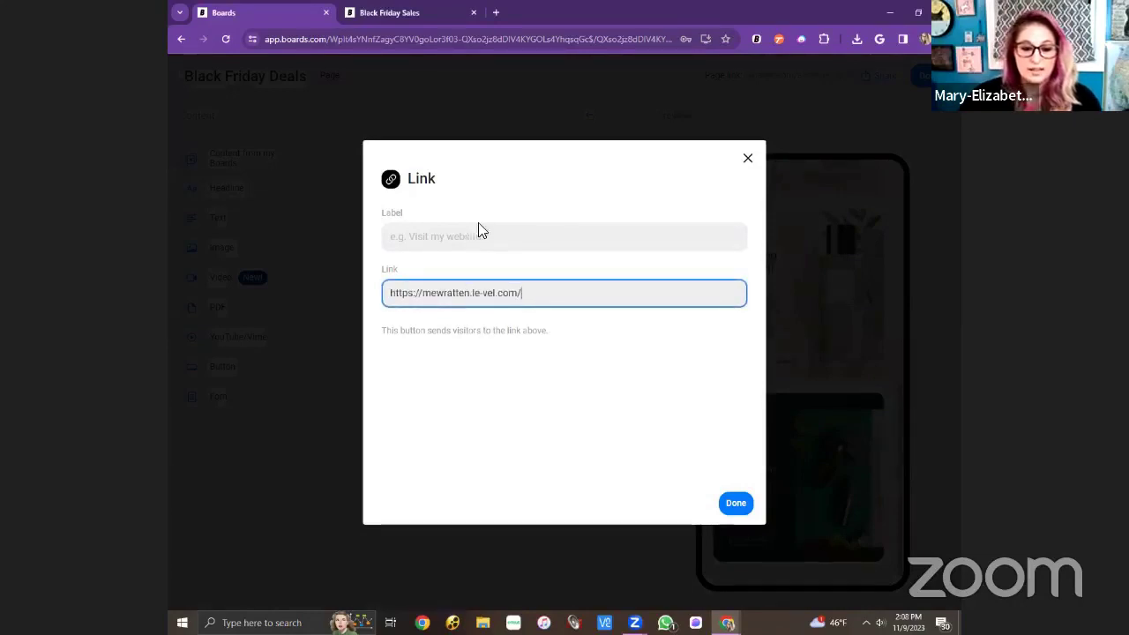
pyautogui.click(484, 234)
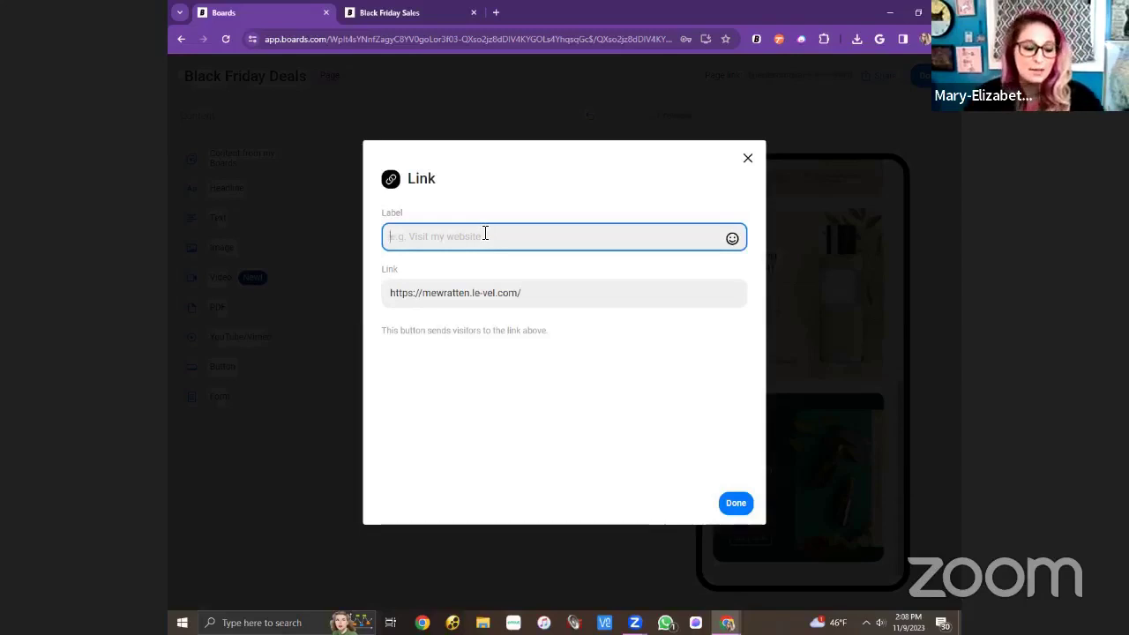
pyautogui.write('Ta')
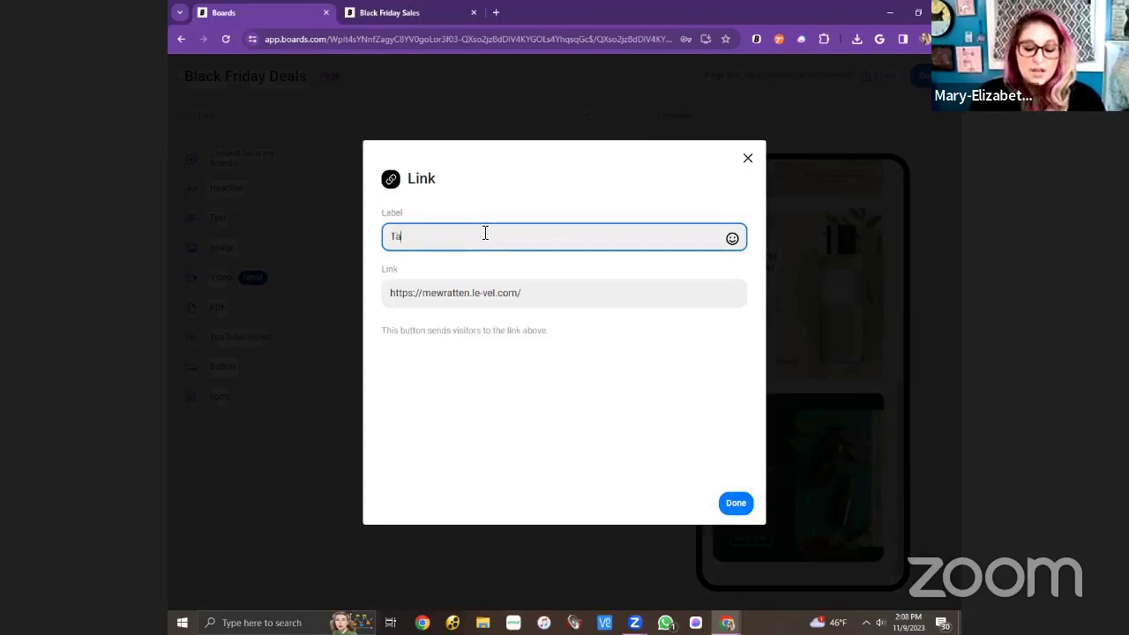
pyautogui.write('p Here To')
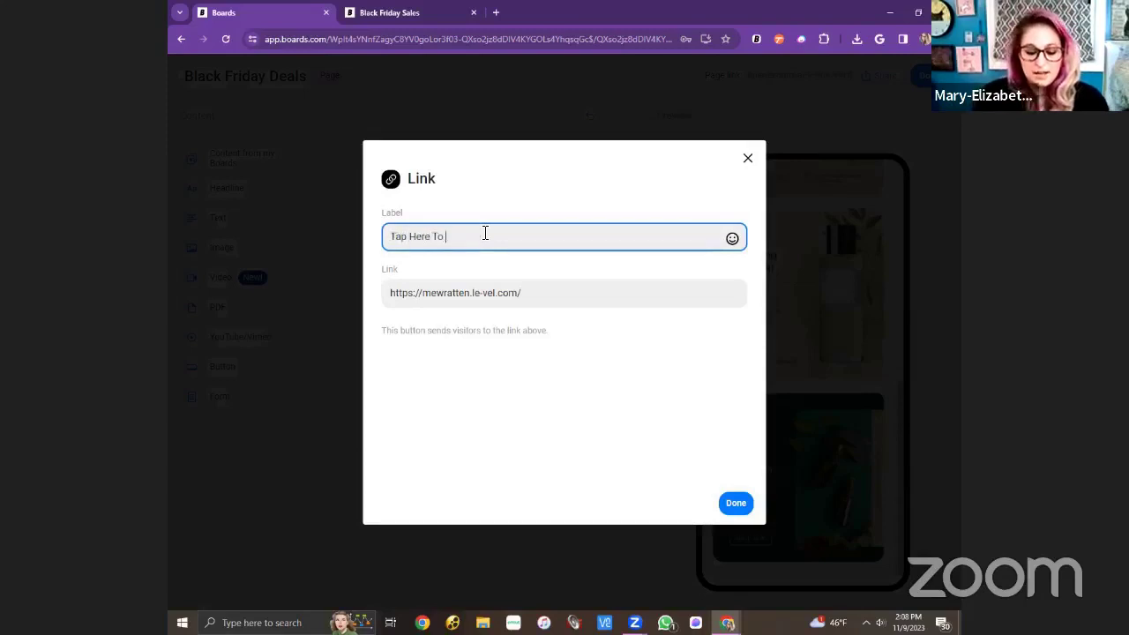
pyautogui.write(' Buy')
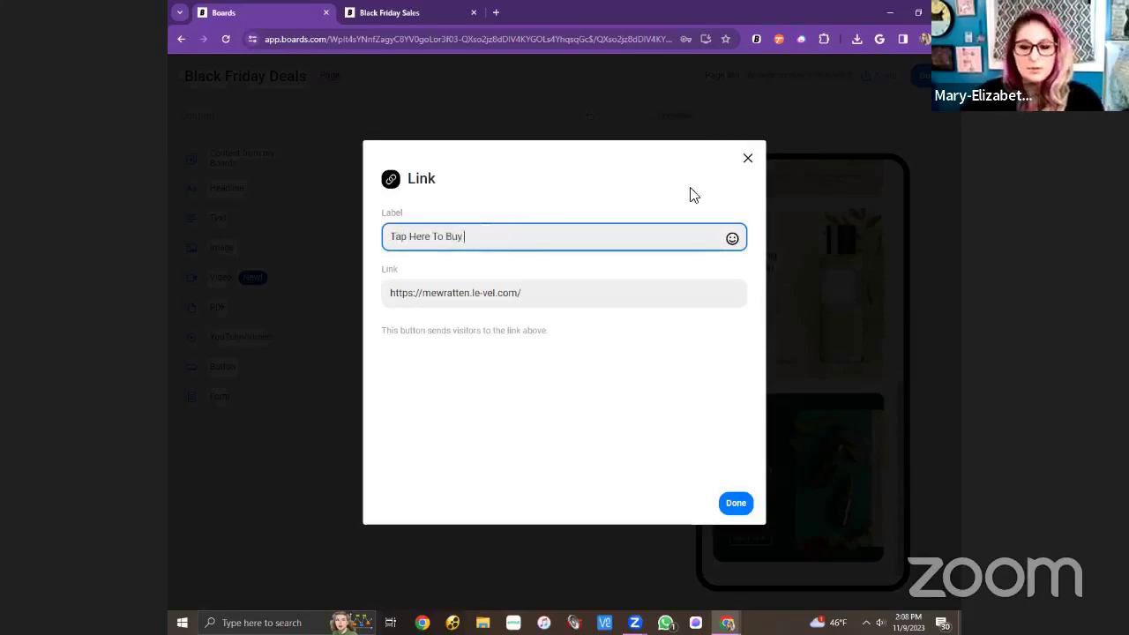
pyautogui.click(732, 240)
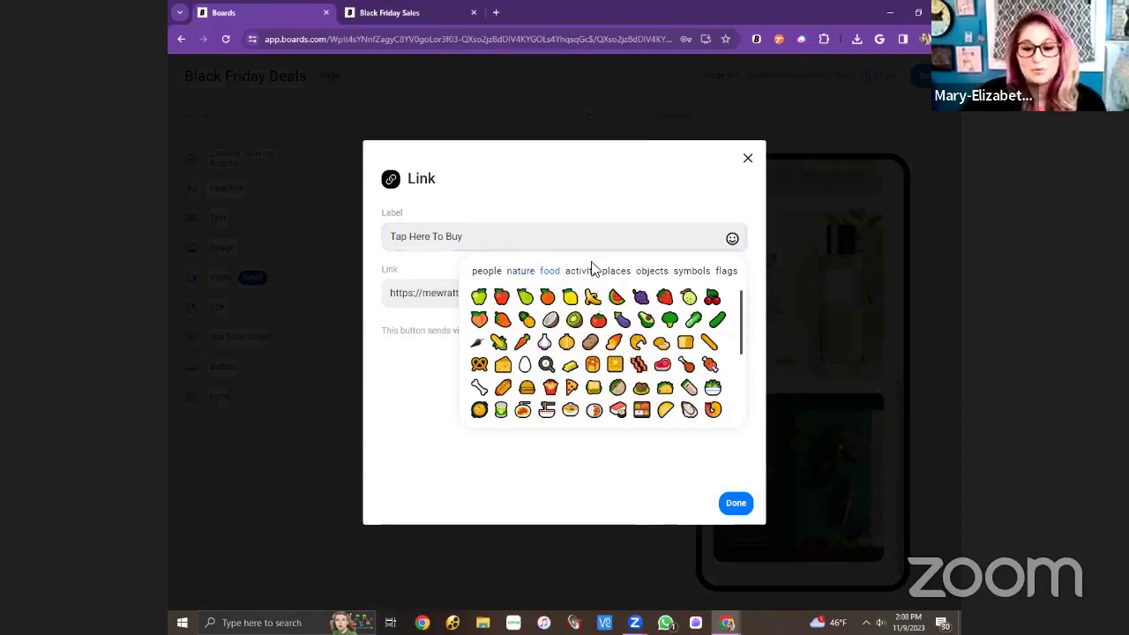
pyautogui.click(691, 271)
pyautogui.scroll(-5, 634, 342)
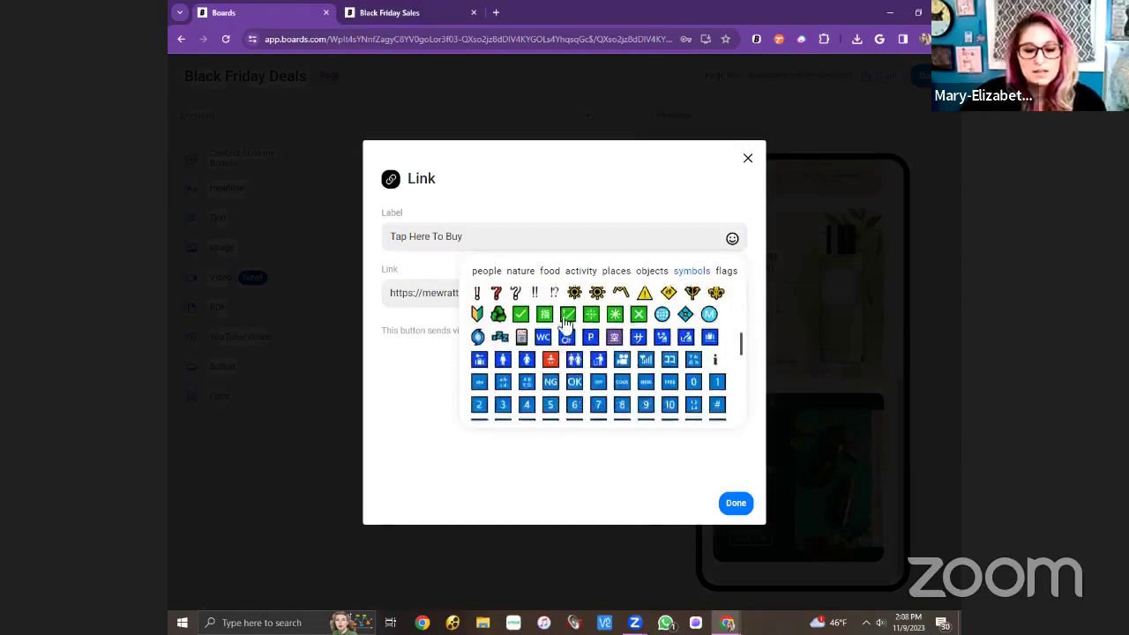
pyautogui.click(521, 315)
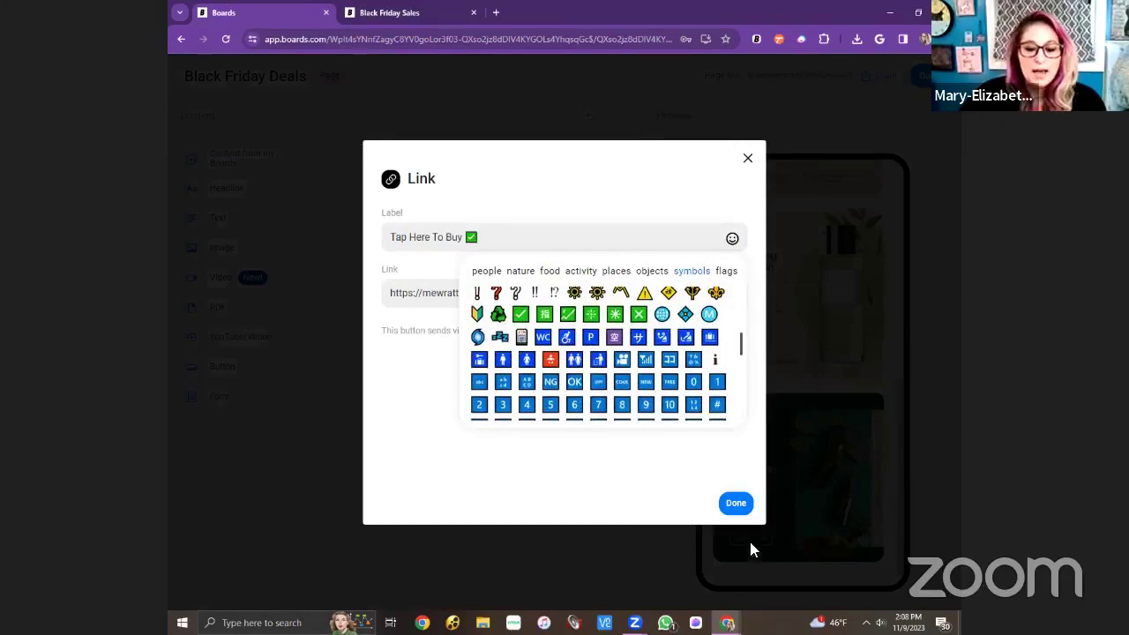
pyautogui.click(735, 503)
pyautogui.scroll(-1, 758, 441)
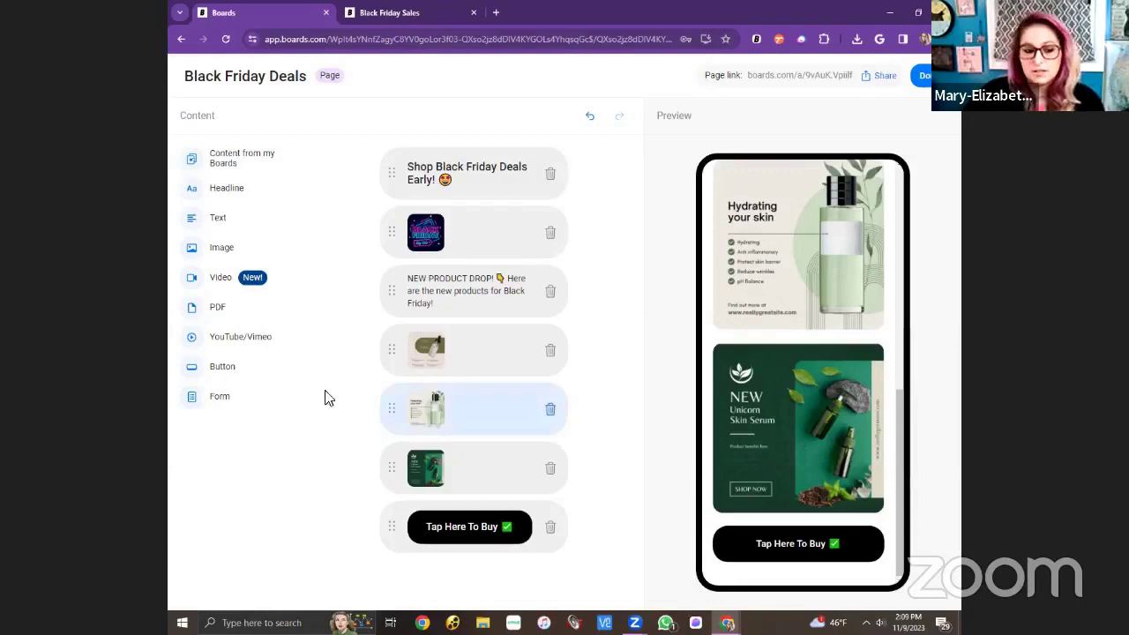
# Add a contact form titled 'Add Your Contact Info To Join Our VIP List!'.
pyautogui.click(219, 406)
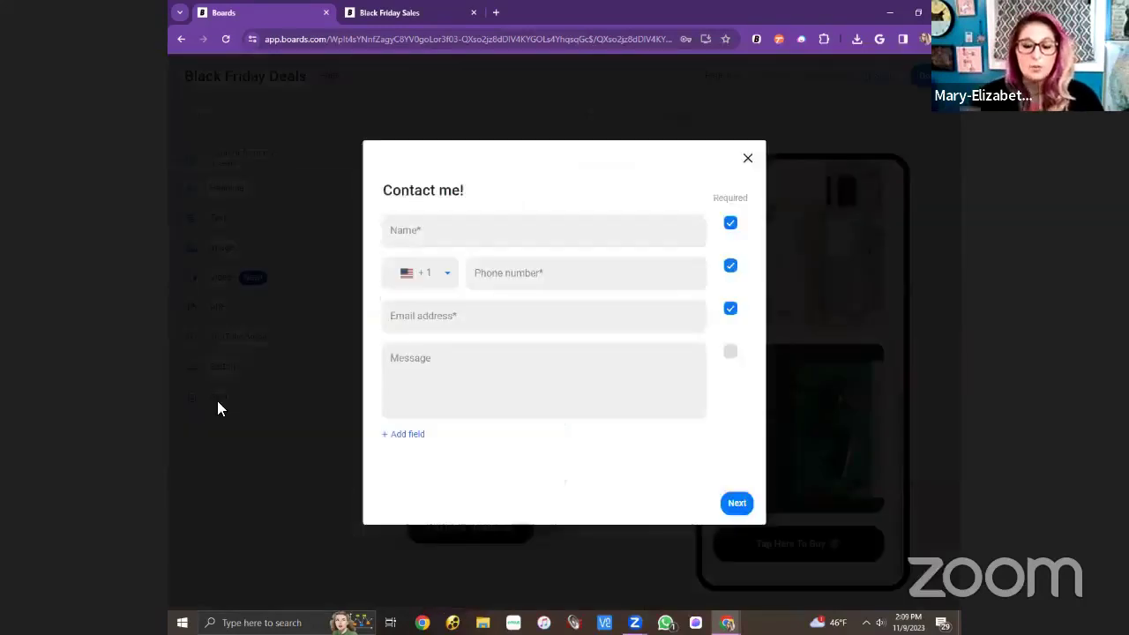
pyautogui.tripleClick(462, 191)
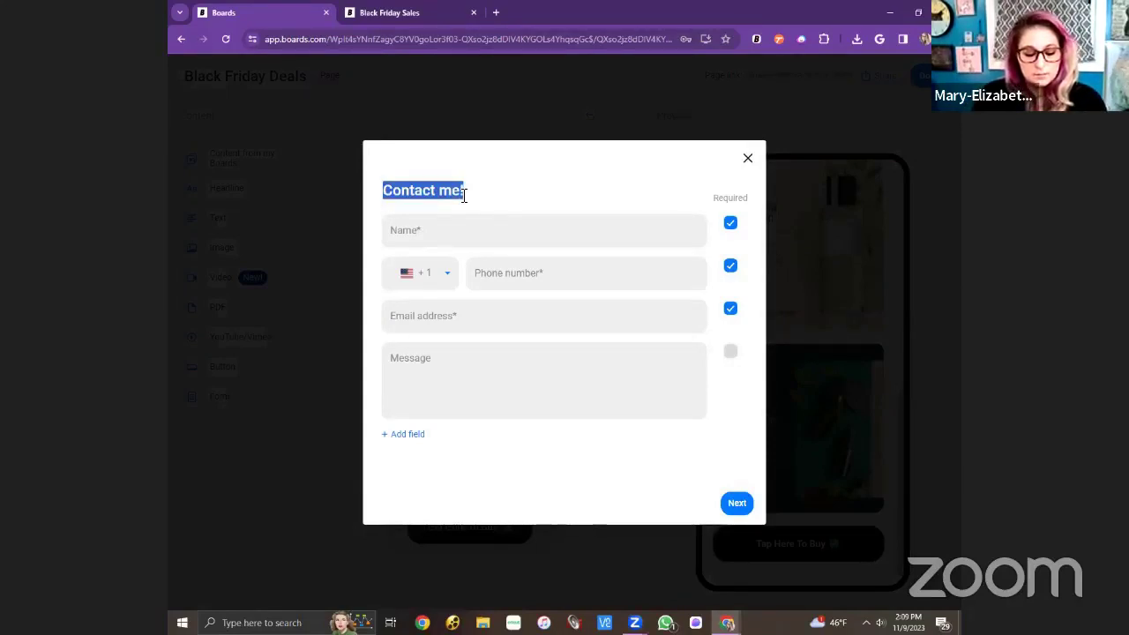
pyautogui.write('Add you')
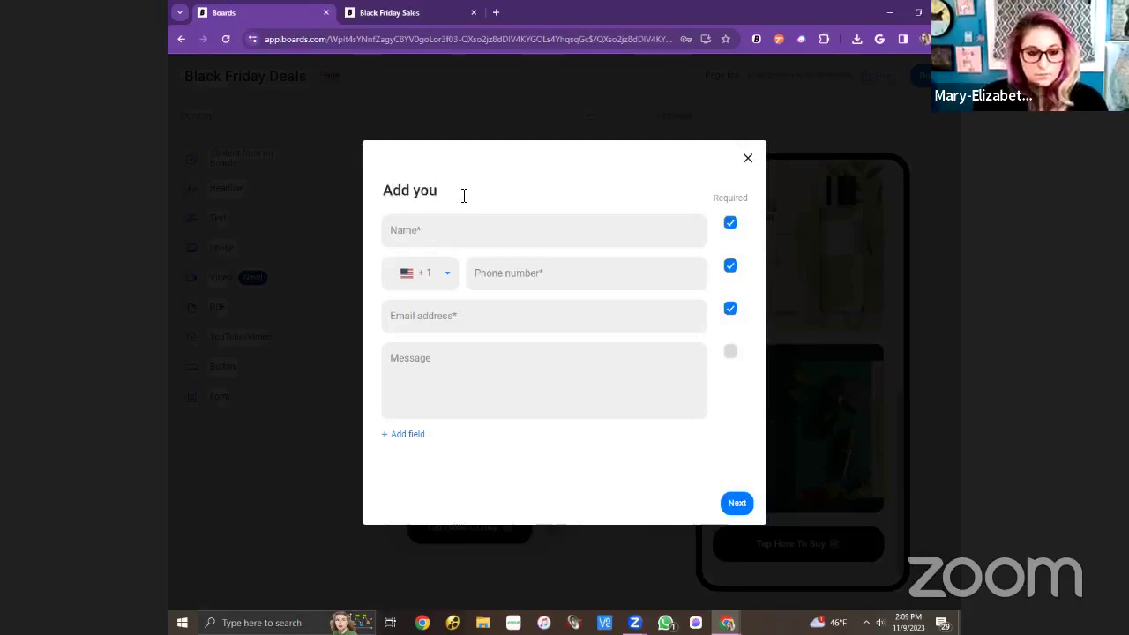
pyautogui.press('BackSpace')
pyautogui.press('BackSpace')
pyautogui.press('BackSpace')
pyautogui.press('BackSpace')
pyautogui.write('Y')
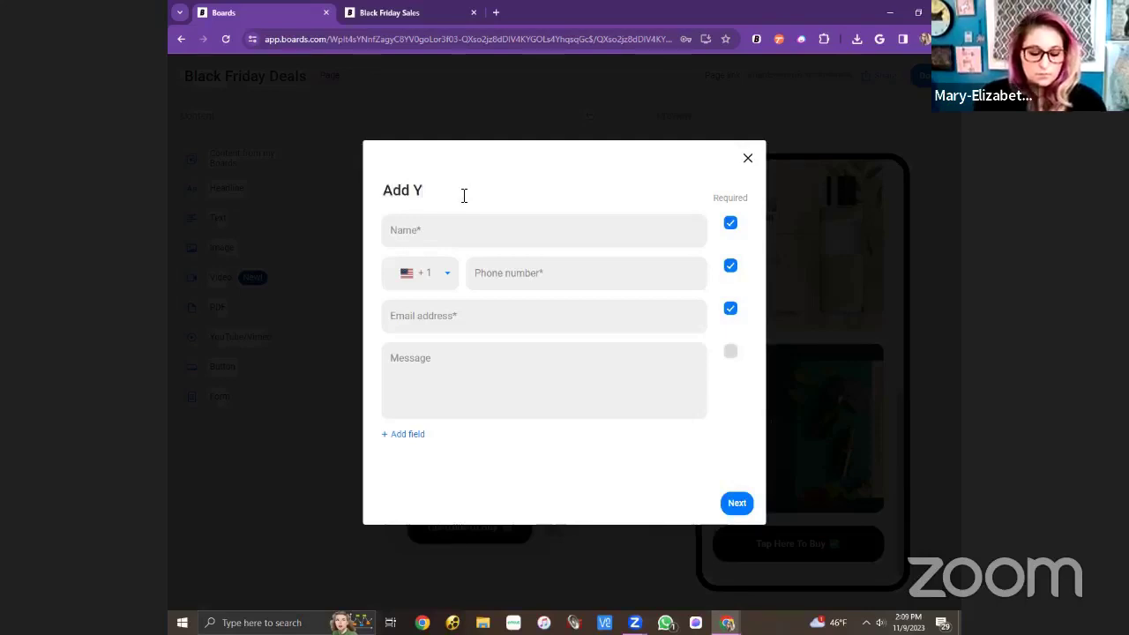
pyautogui.write('our Conta')
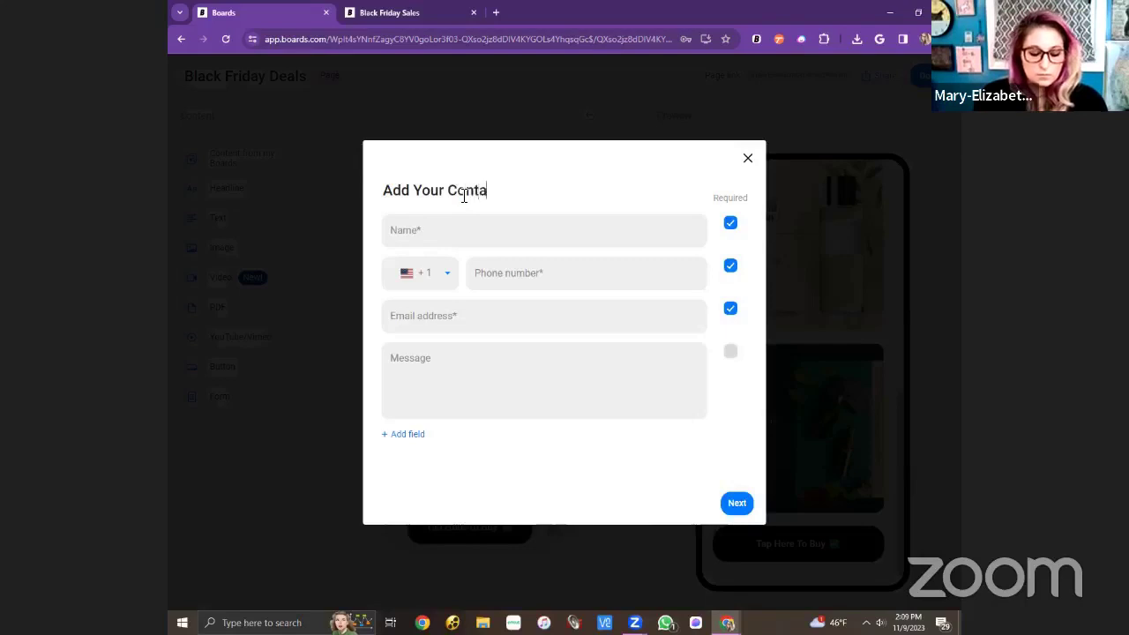
pyautogui.write('ct Info')
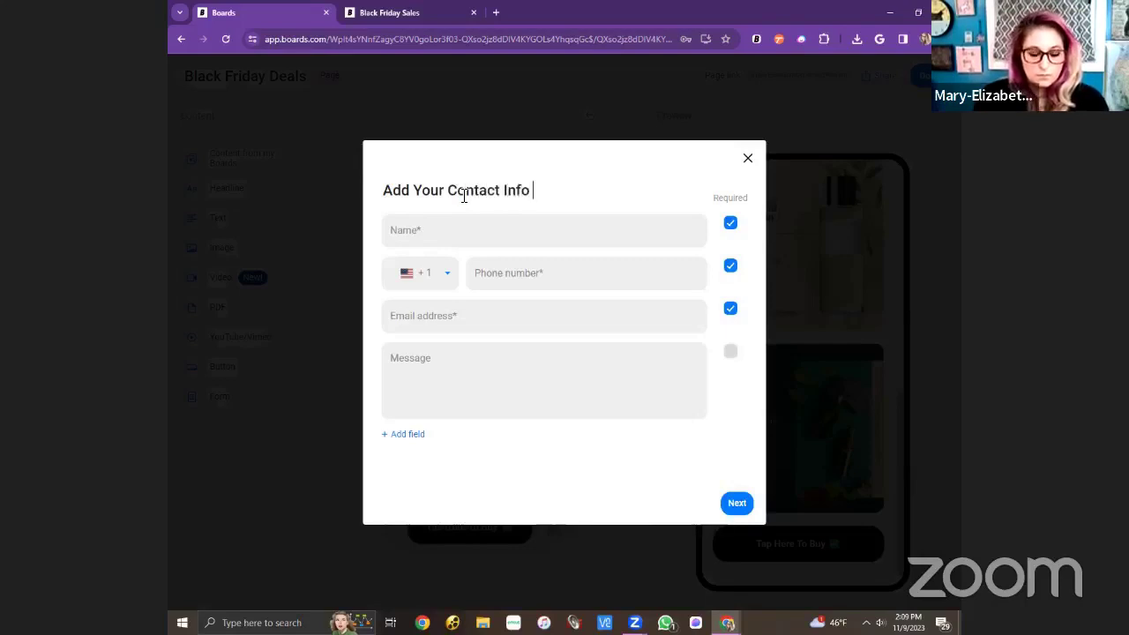
pyautogui.write(' To Be')
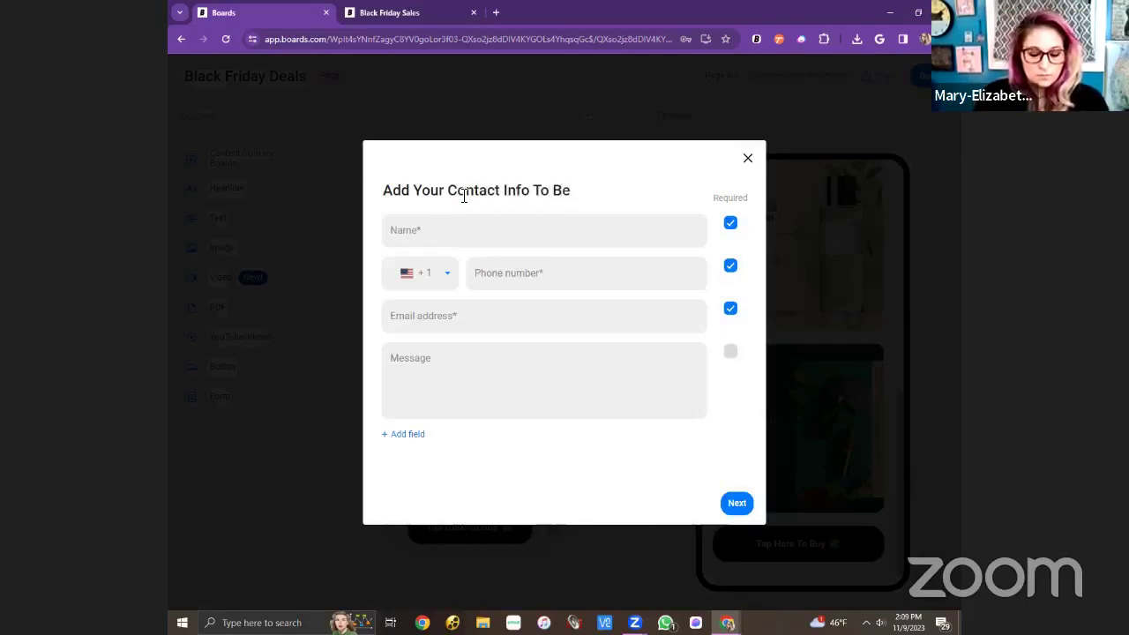
pyautogui.press('BackSpace')
pyautogui.press('BackSpace')
pyautogui.press('BackSpace')
pyautogui.write('J')
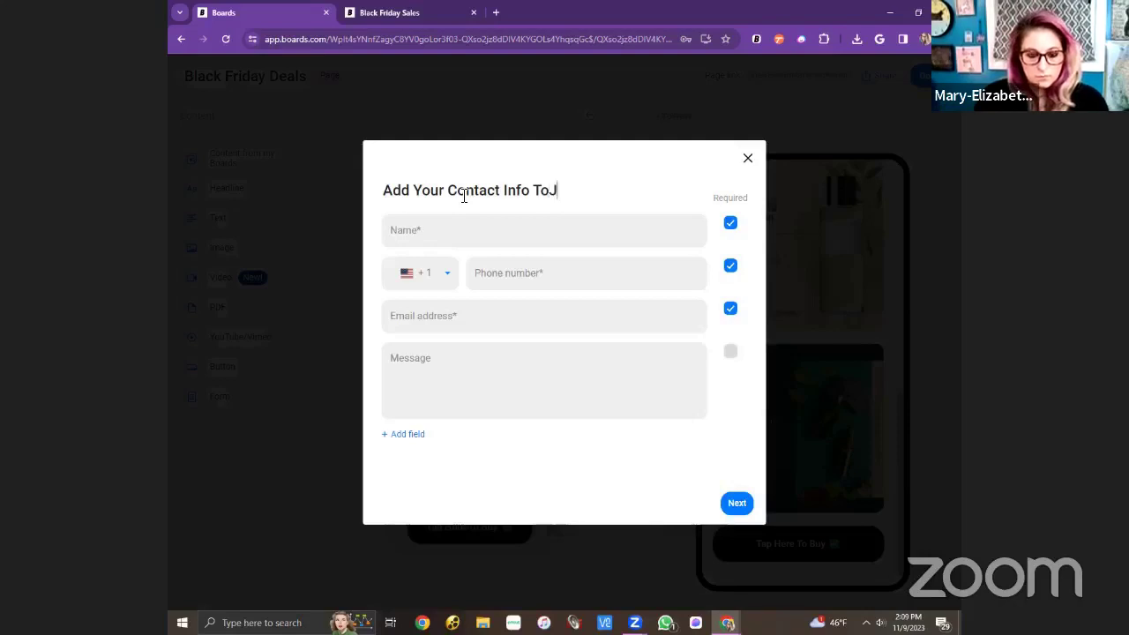
pyautogui.press('BackSpace')
pyautogui.write('Join ')
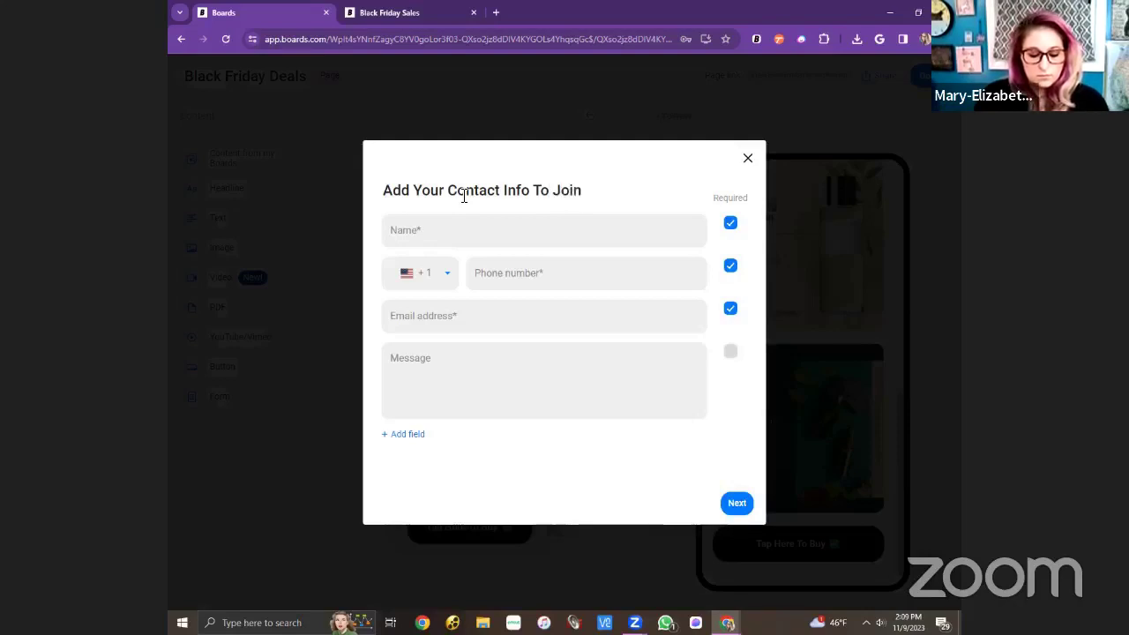
pyautogui.write('Our VIP L')
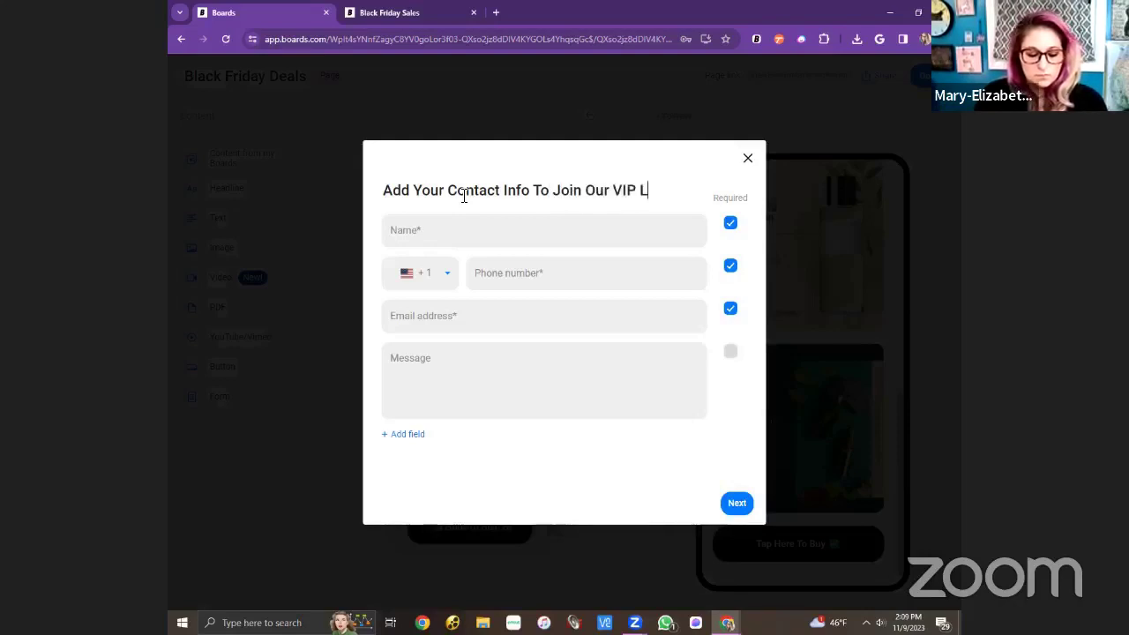
pyautogui.write('ist!')
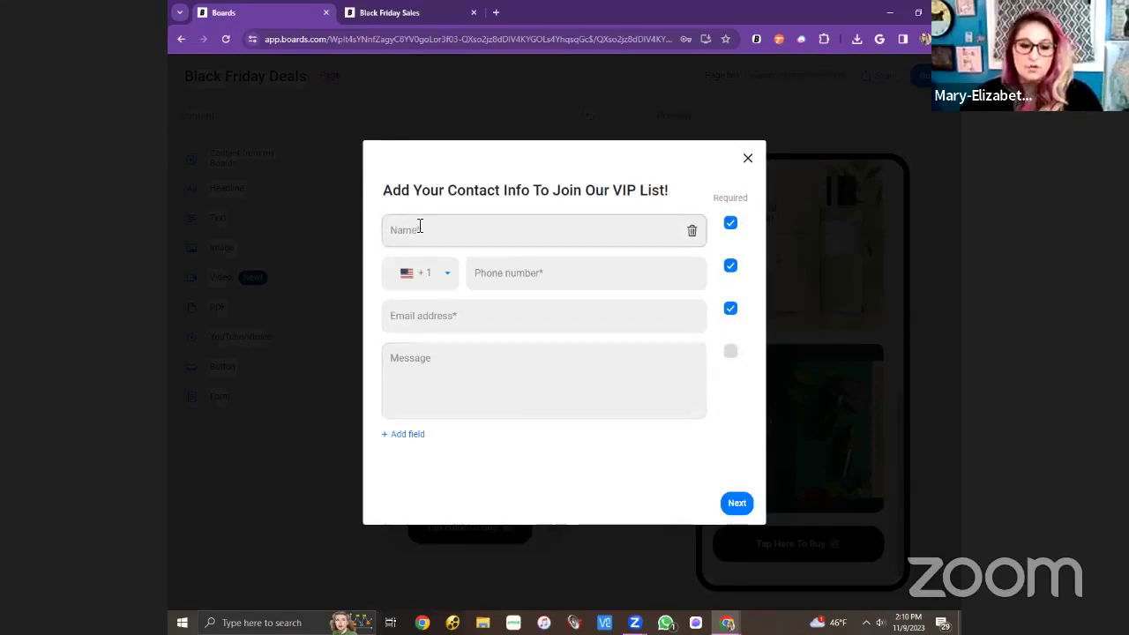
# Rename the email label to 'Email Address' and change Message to 'What products are you most interested'.
pyautogui.click(428, 234)
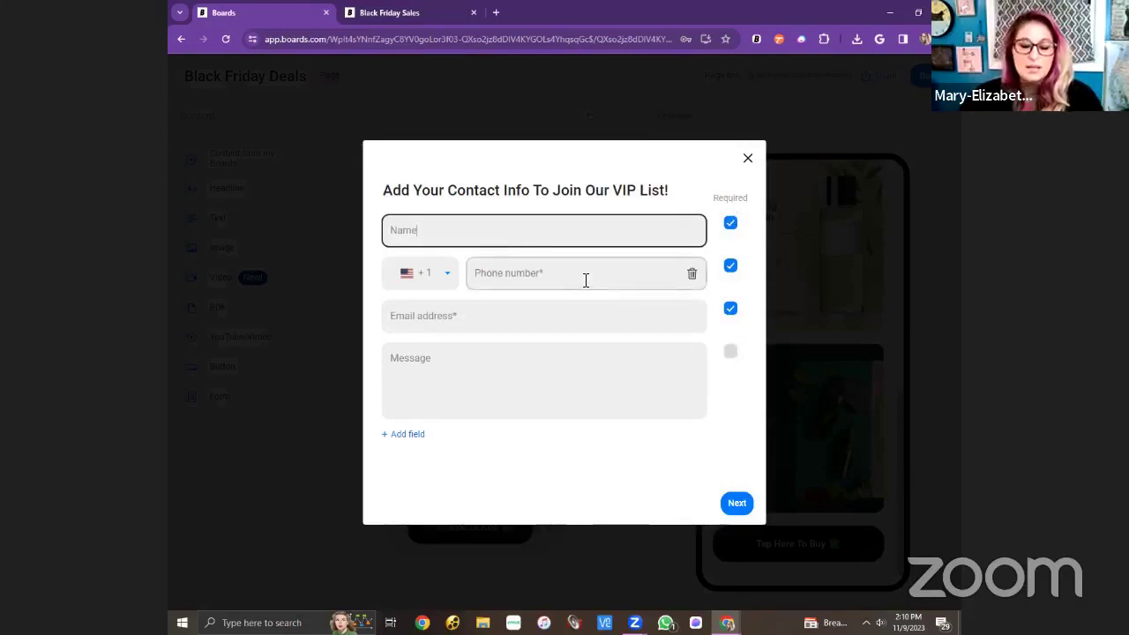
pyautogui.click(460, 272)
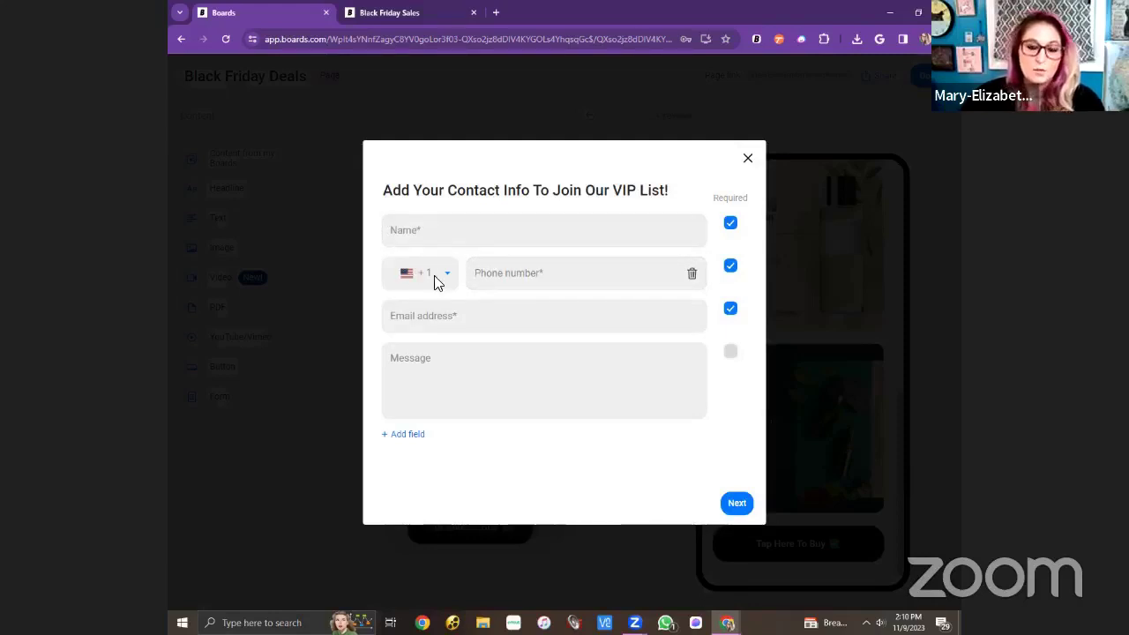
pyautogui.click(467, 316)
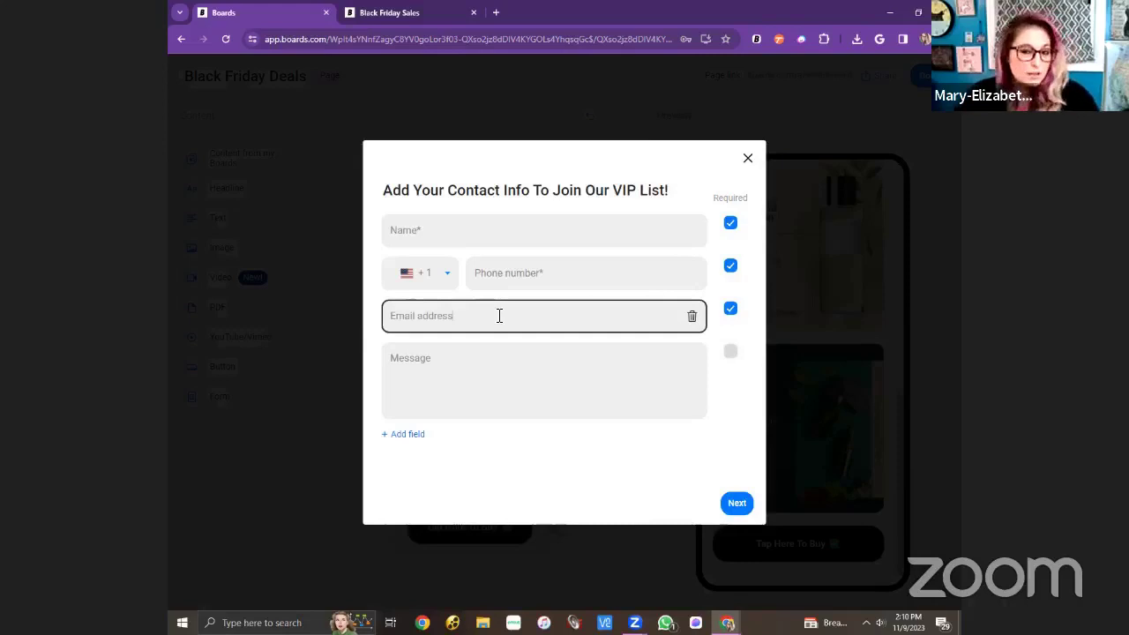
pyautogui.press('BackSpace')
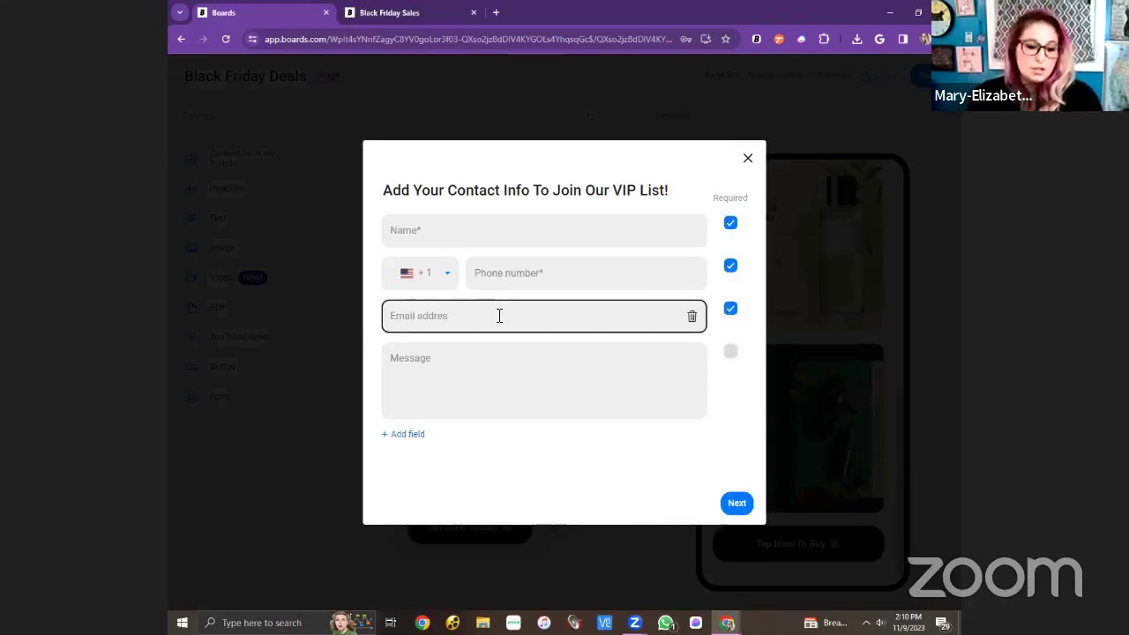
pyautogui.press('BackSpace')
pyautogui.press('BackSpace')
pyautogui.press('BackSpace')
pyautogui.press('BackSpace')
pyautogui.press('BackSpace')
pyautogui.press('BackSpace')
pyautogui.press('BackSpace')
pyautogui.press('BackSpace')
pyautogui.press('BackSpace')
pyautogui.press('BackSpace')
pyautogui.press('BackSpace')
pyautogui.press('BackSpace')
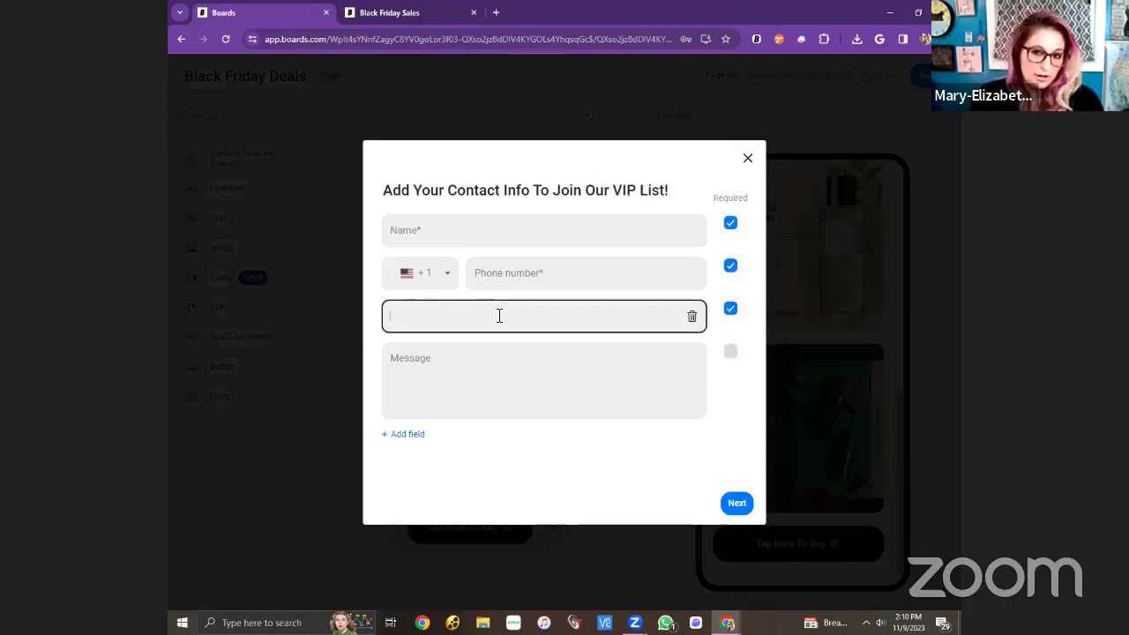
pyautogui.write('Email')
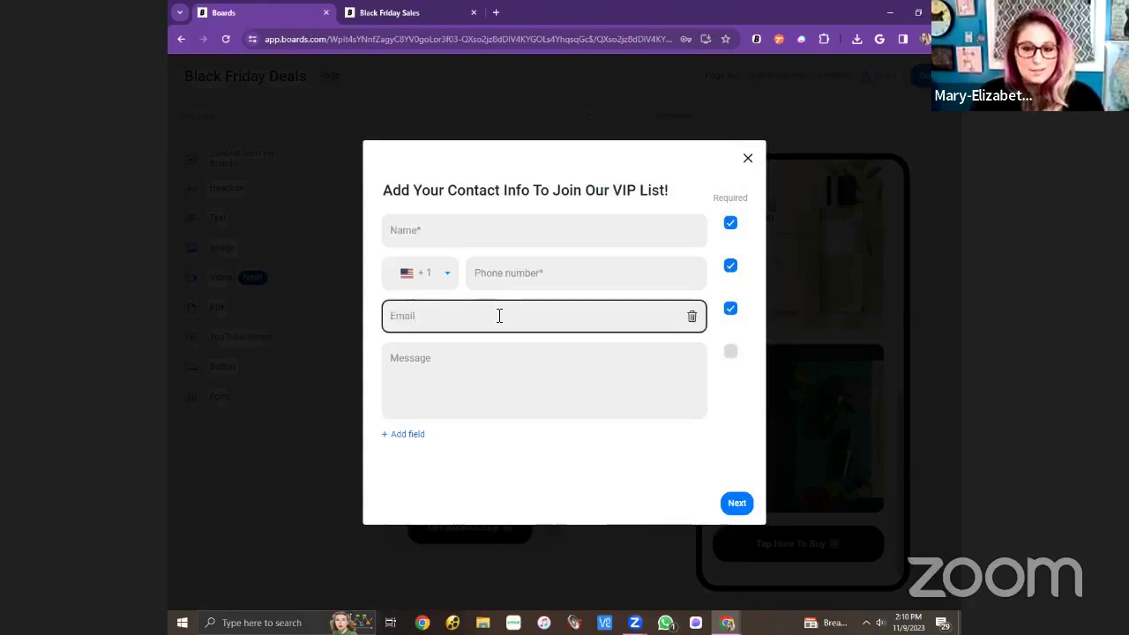
pyautogui.write('ddress')
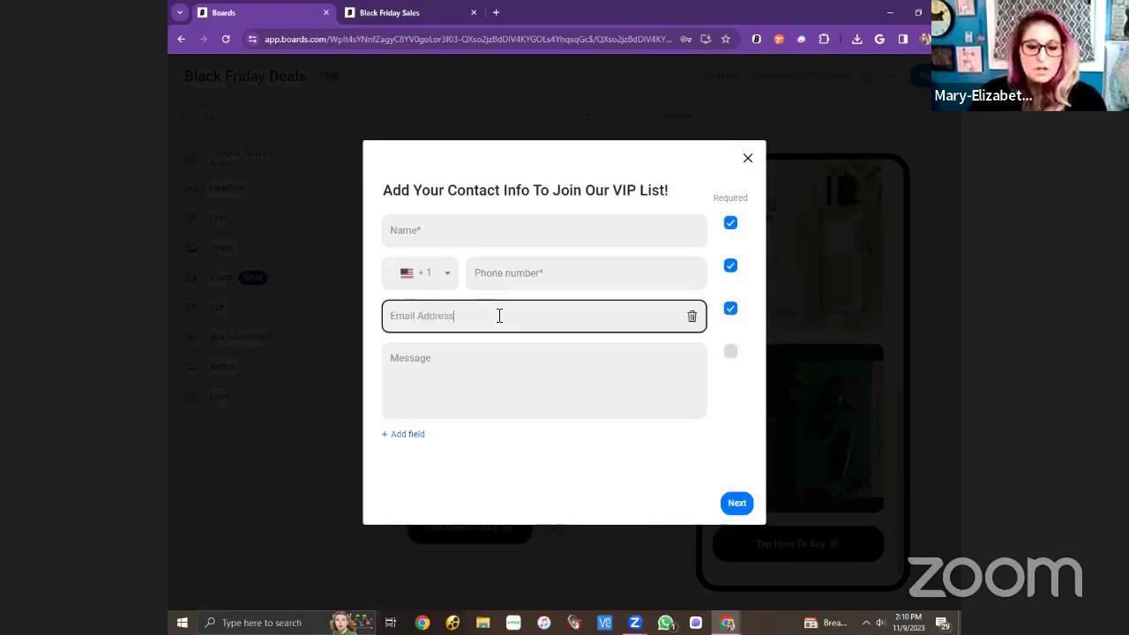
pyautogui.click(509, 376)
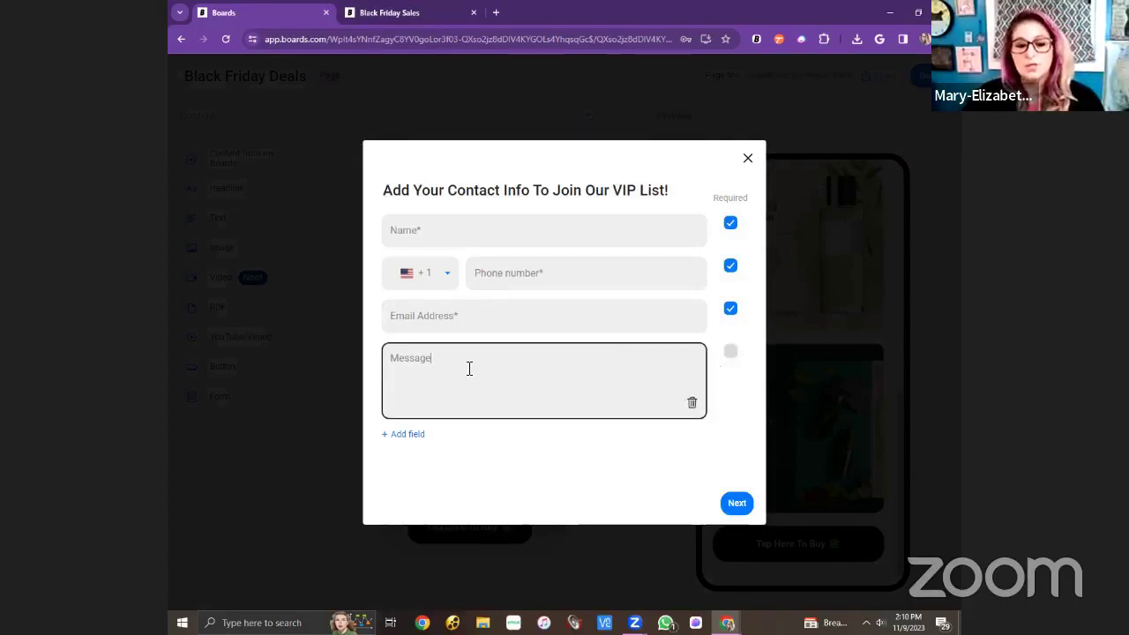
pyautogui.press('BackSpace')
pyautogui.press('BackSpace')
pyautogui.press('BackSpace')
pyautogui.press('BackSpace')
pyautogui.press('BackSpace')
pyautogui.press('BackSpace')
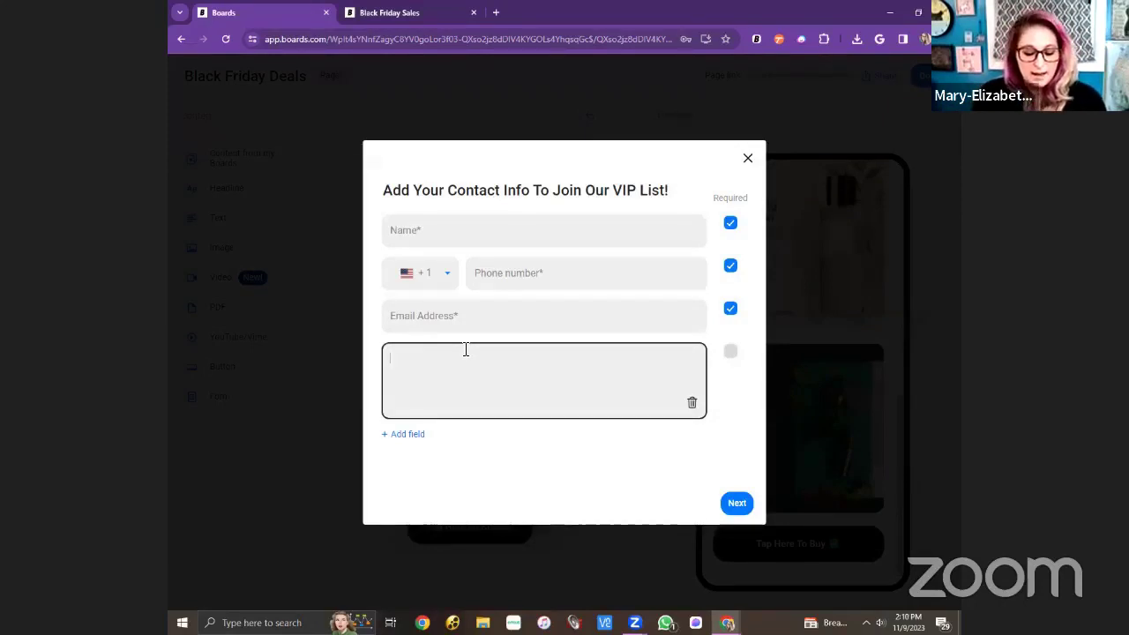
pyautogui.write('What products')
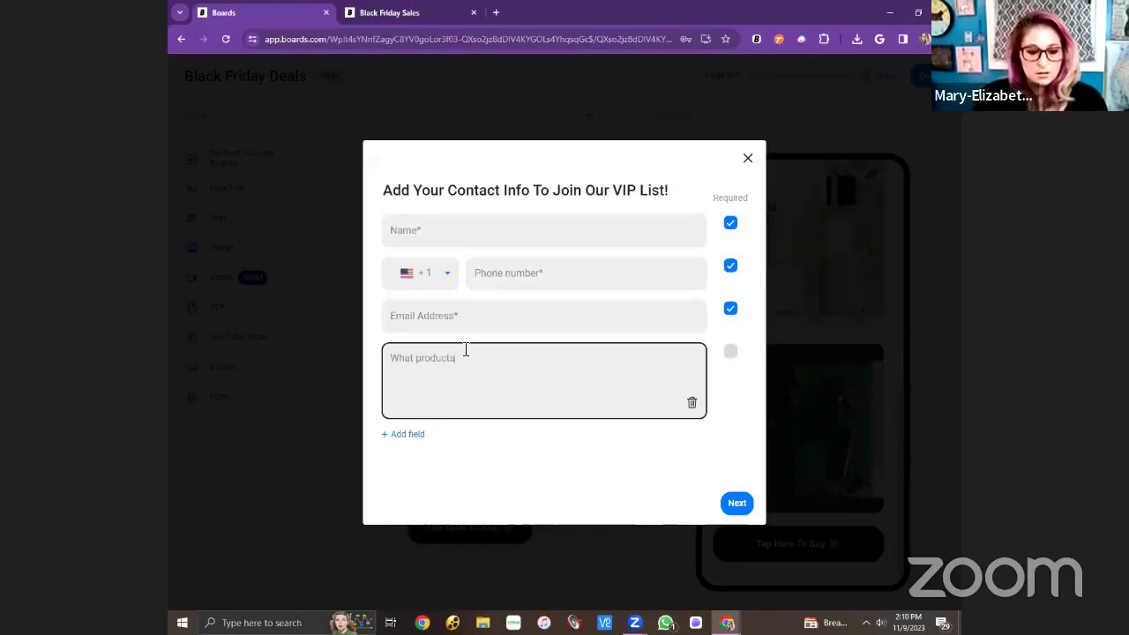
pyautogui.write(' are you mos')
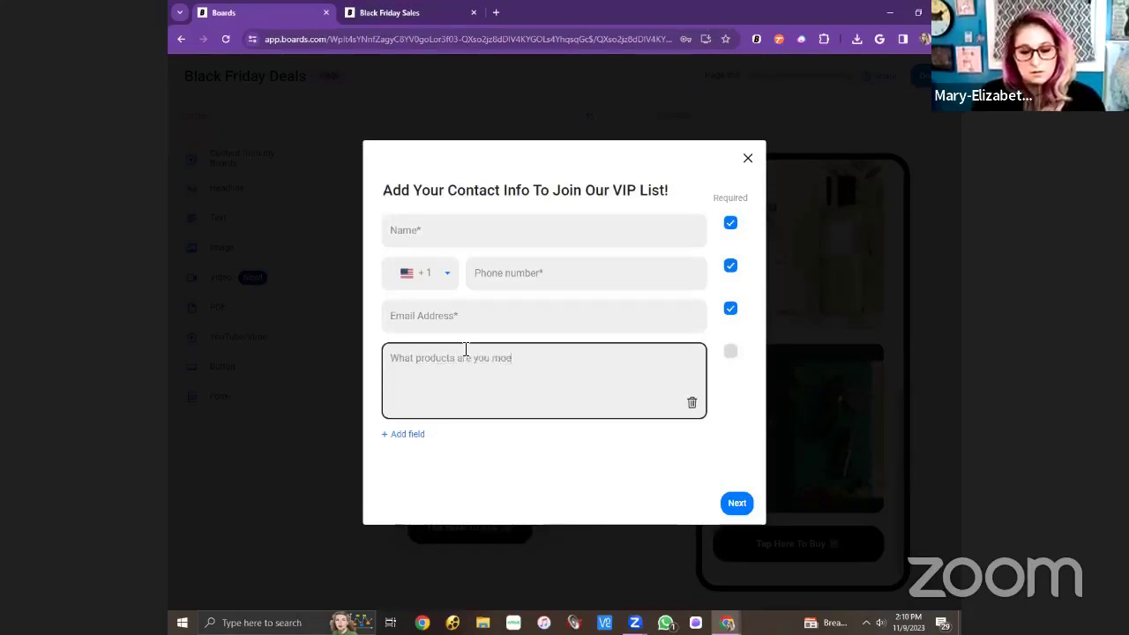
pyautogui.write('t interested in?')
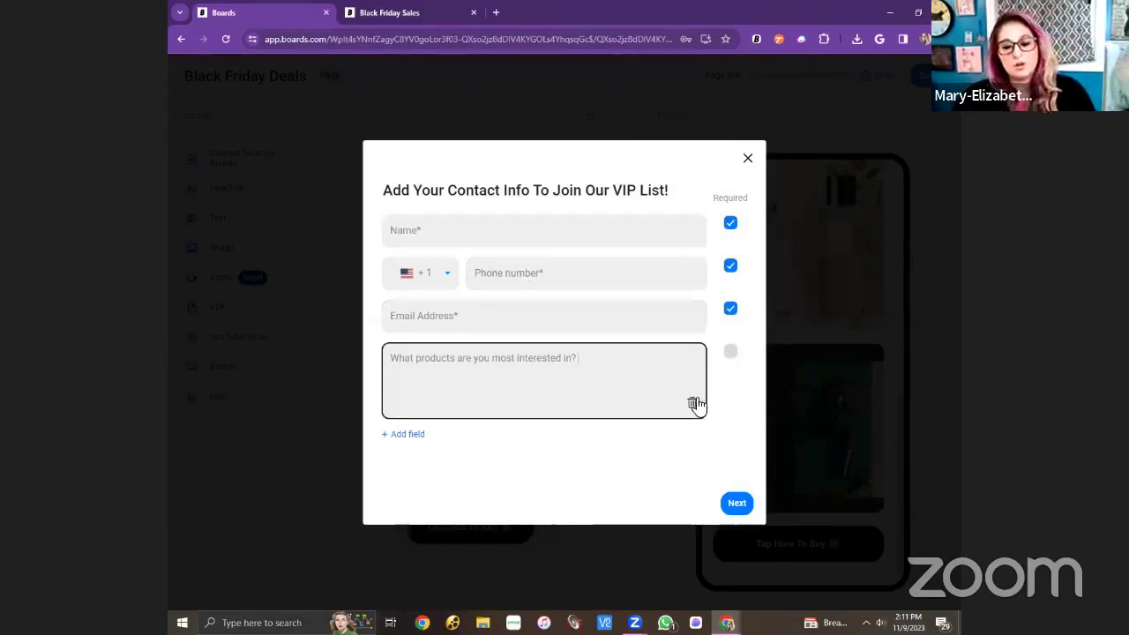
pyautogui.click(739, 503)
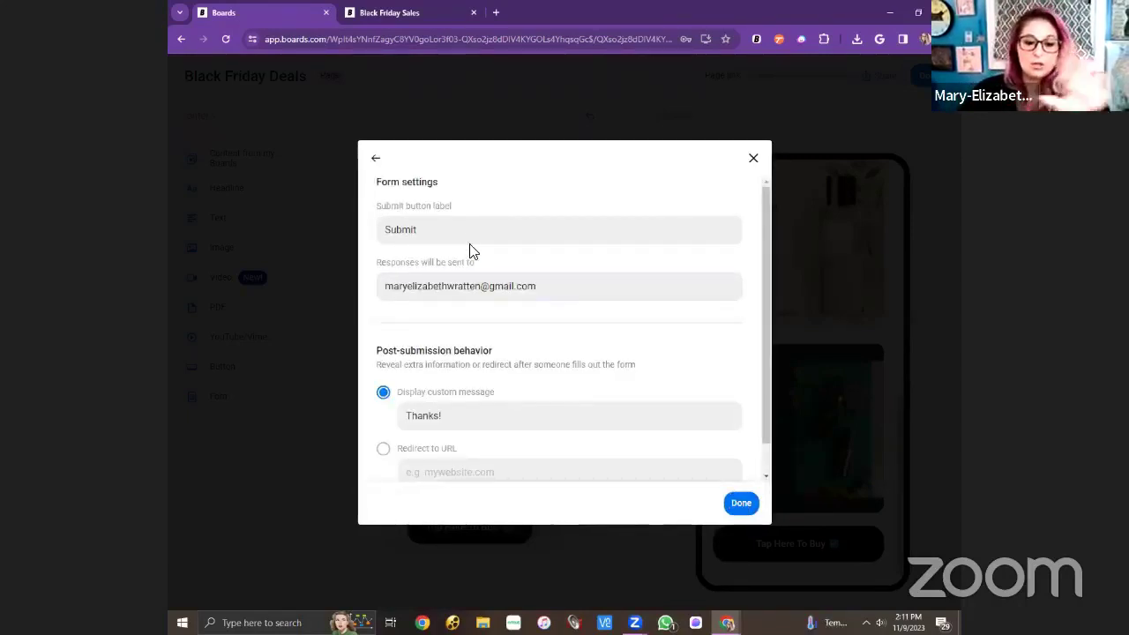
# Change the submit button label to 'Tap here to submit', after checking the live page's form.
pyautogui.click(464, 221)
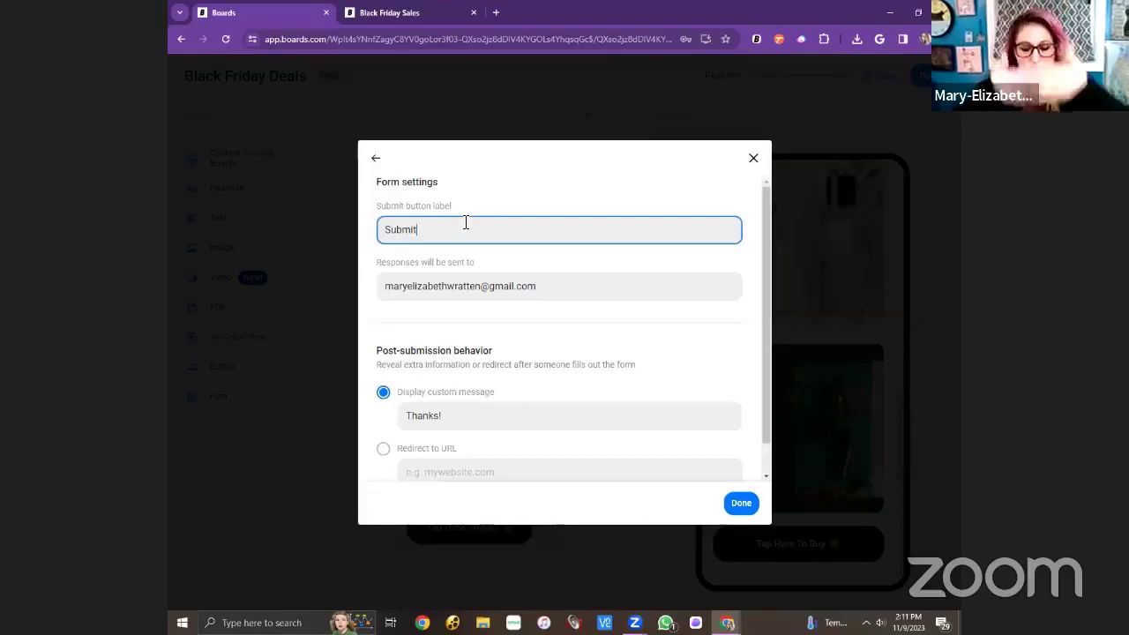
pyautogui.click(437, 14)
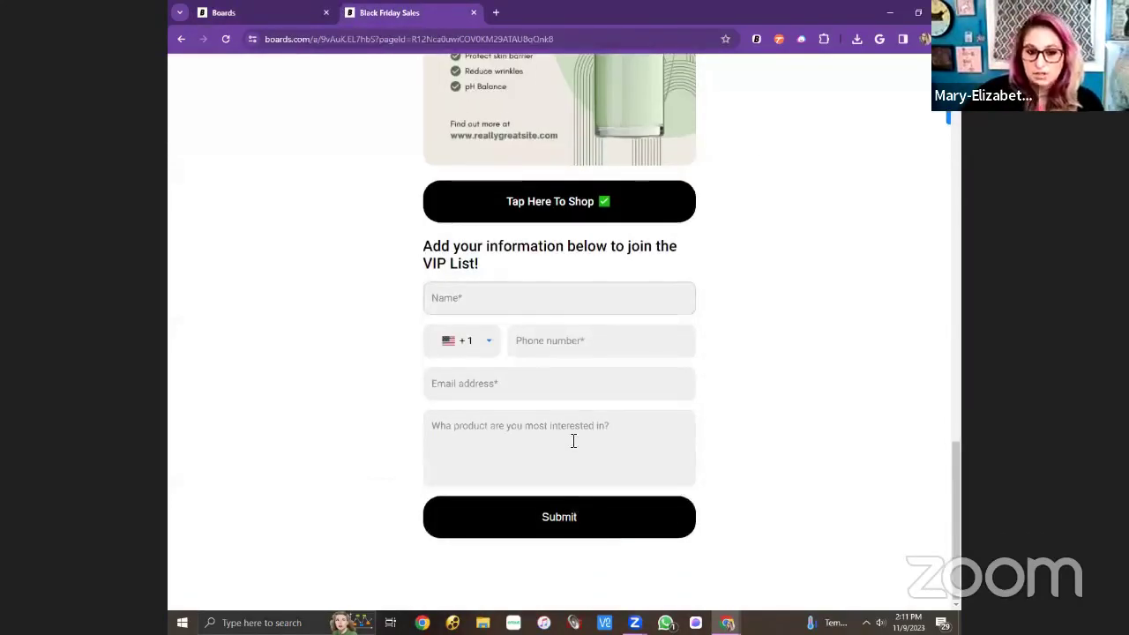
pyautogui.click(542, 522)
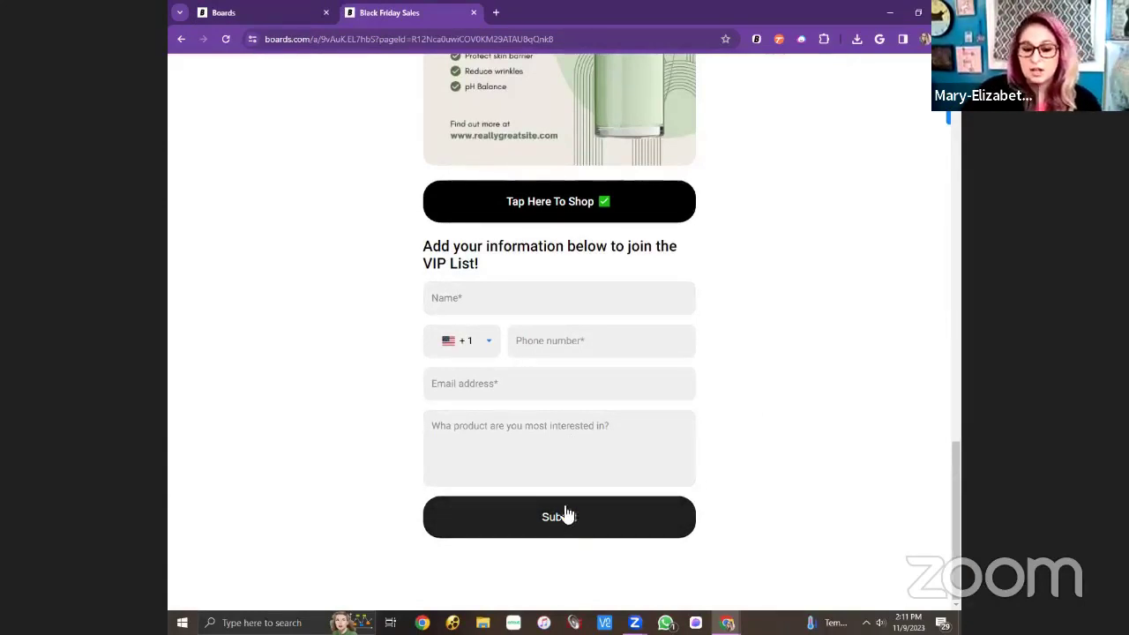
pyautogui.click(214, 18)
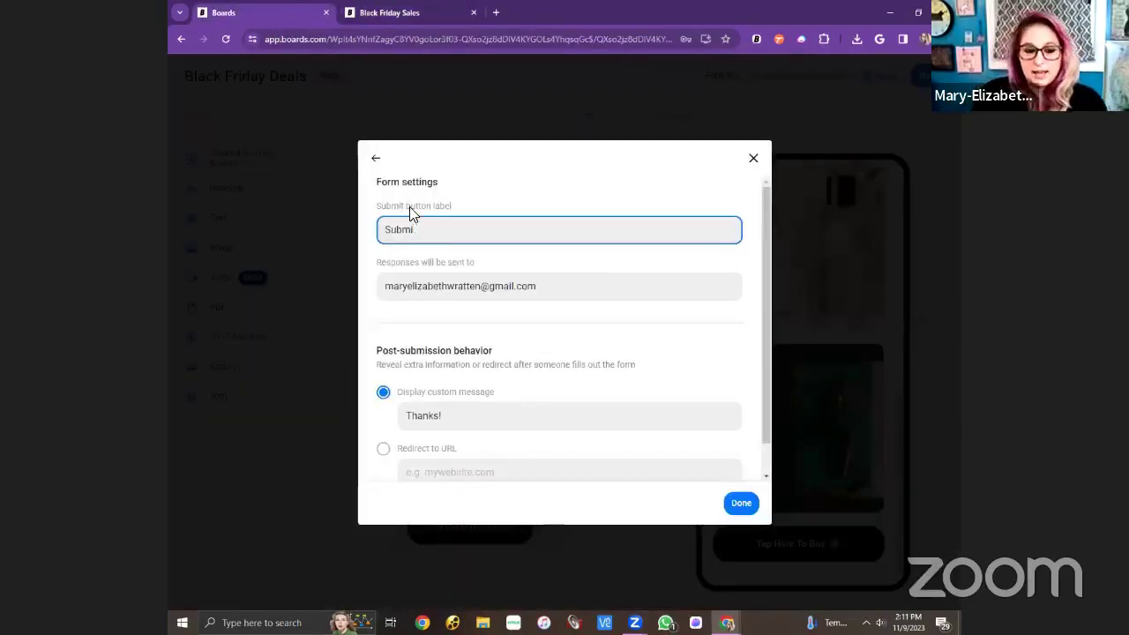
pyautogui.write('Tap ')
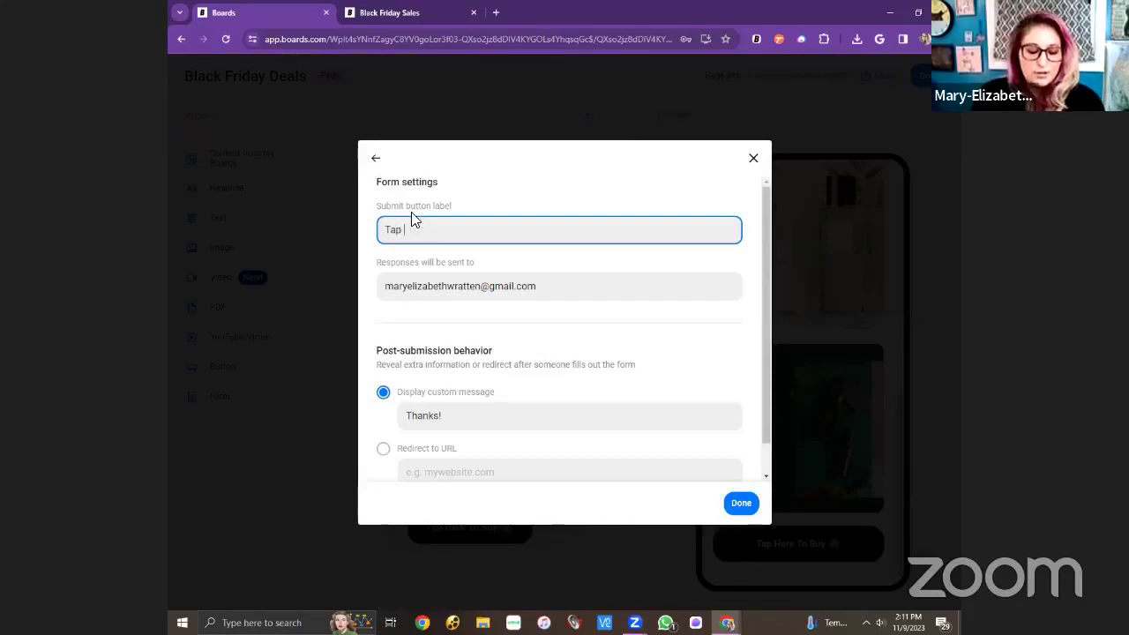
pyautogui.write('here to submit')
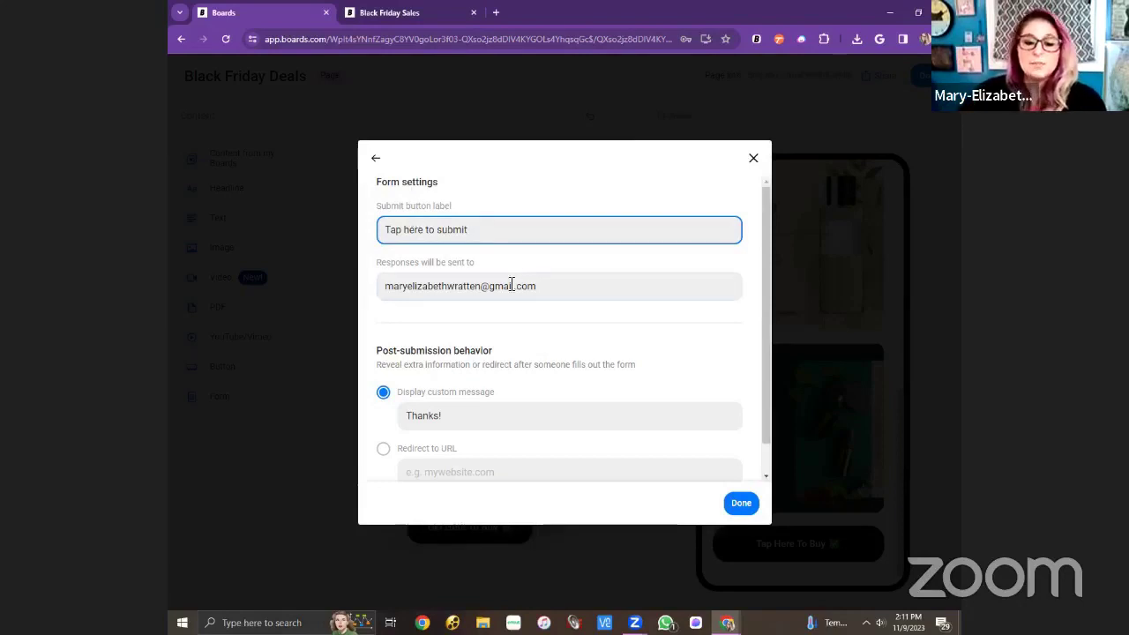
# Keep the response email address and thank-you message unchanged, and save the form settings.
pyautogui.click(562, 296)
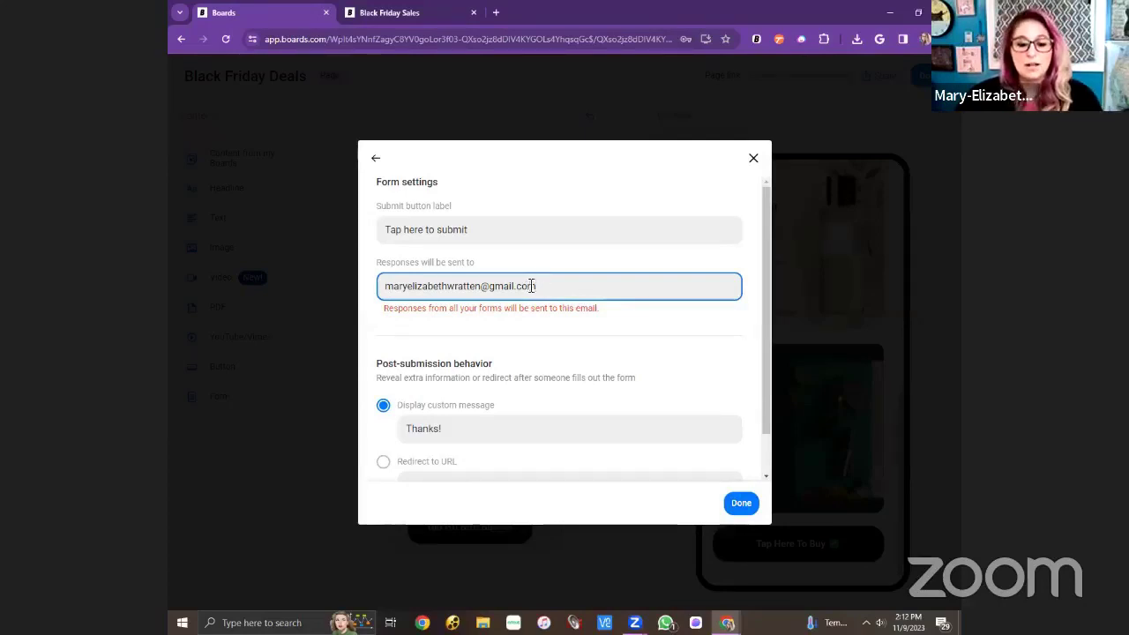
pyautogui.moveTo(540, 288); pyautogui.dragTo(383, 277)
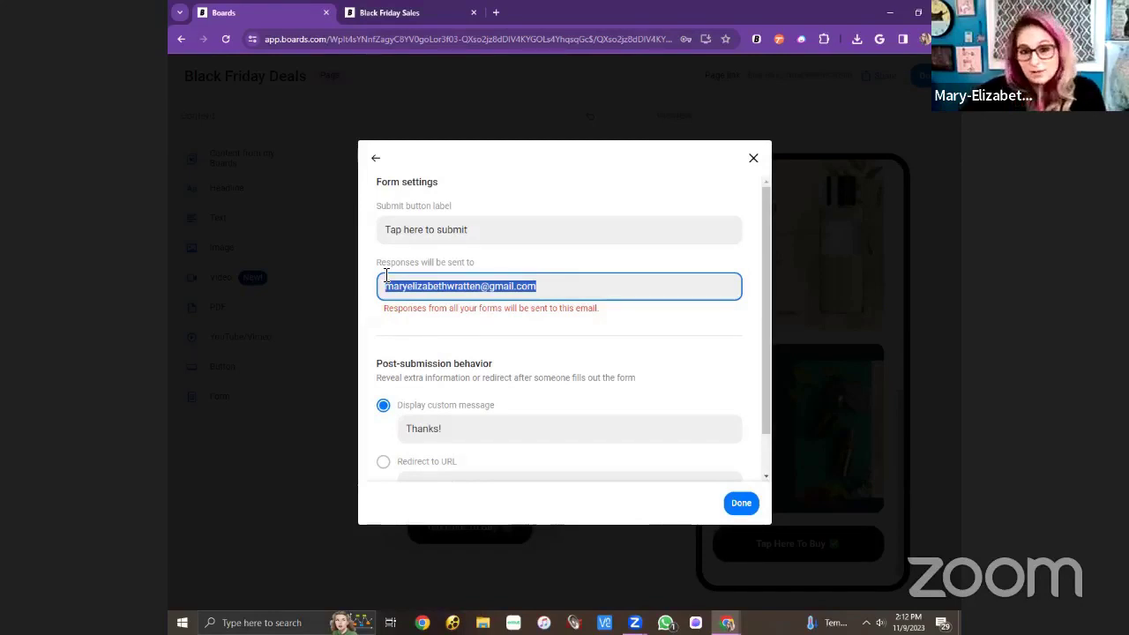
pyautogui.click(552, 296)
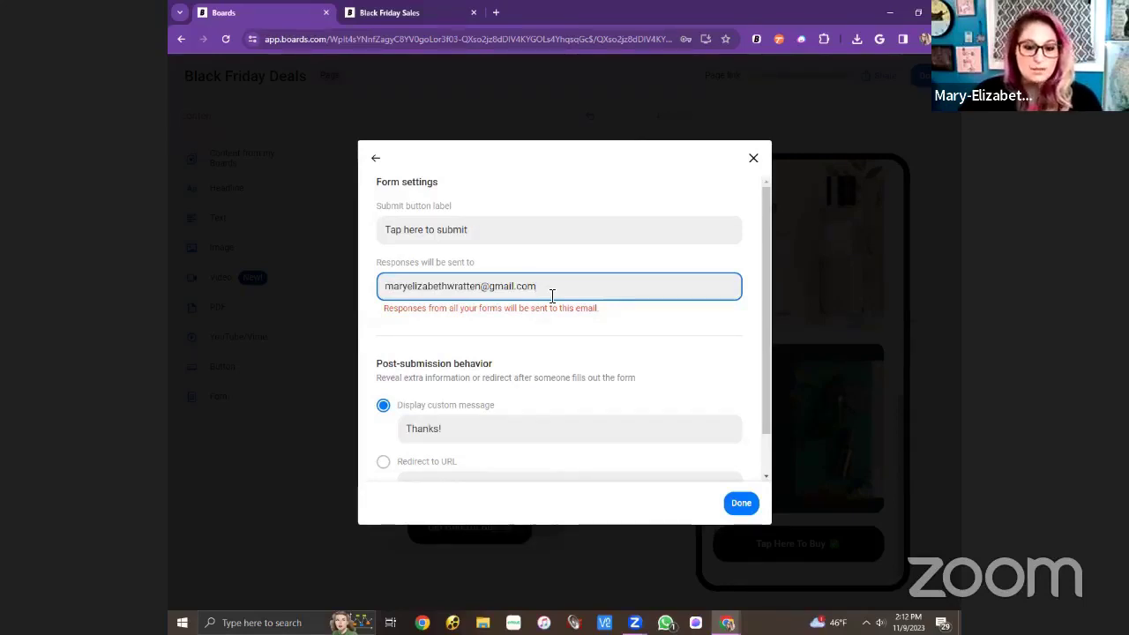
pyautogui.moveTo(552, 291); pyautogui.dragTo(381, 286)
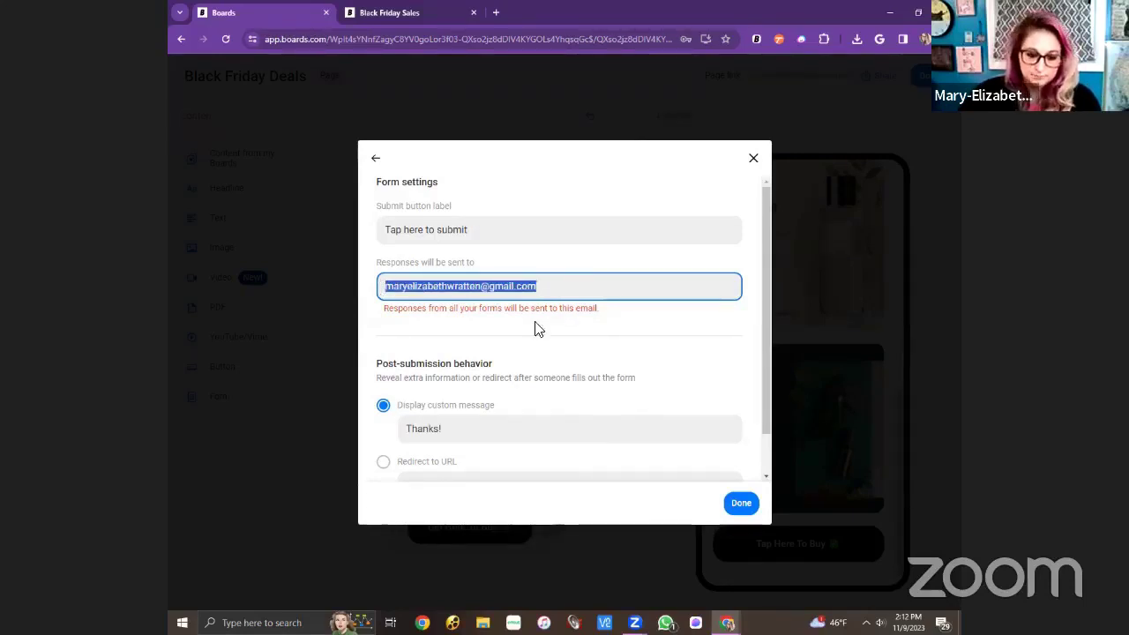
pyautogui.click(546, 349)
pyautogui.scroll(-1, 554, 337)
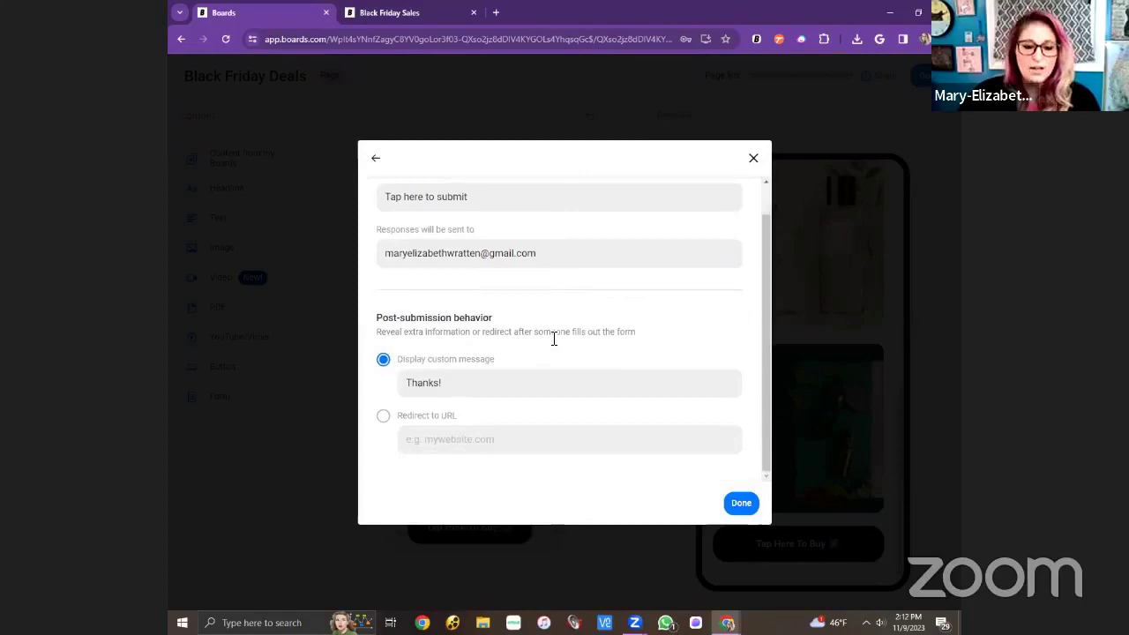
pyautogui.click(508, 391)
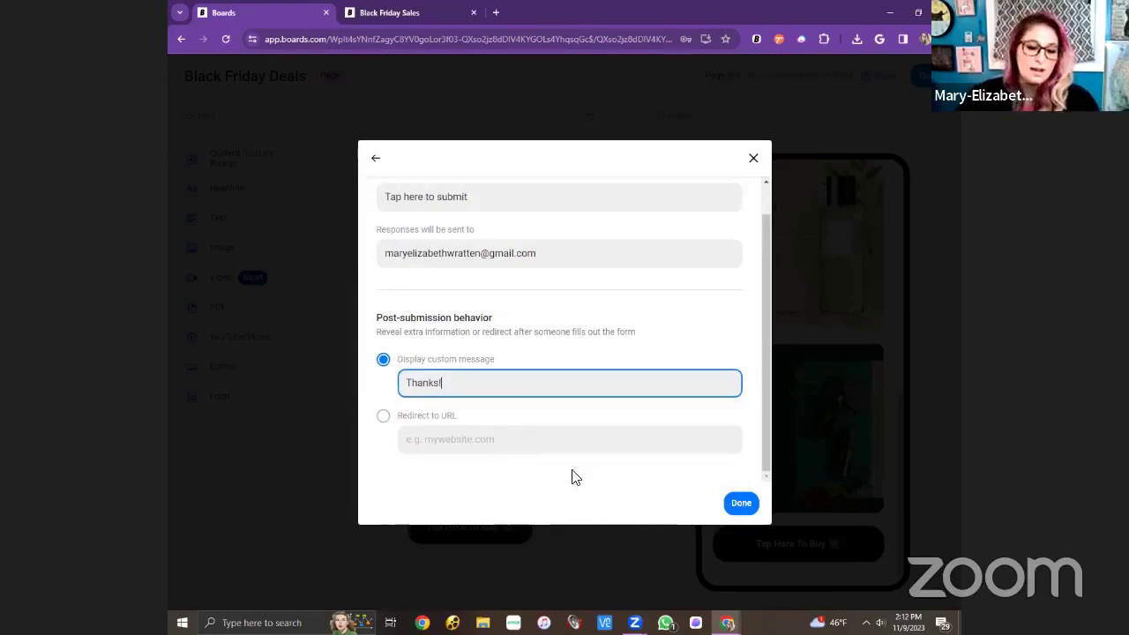
pyautogui.click(749, 504)
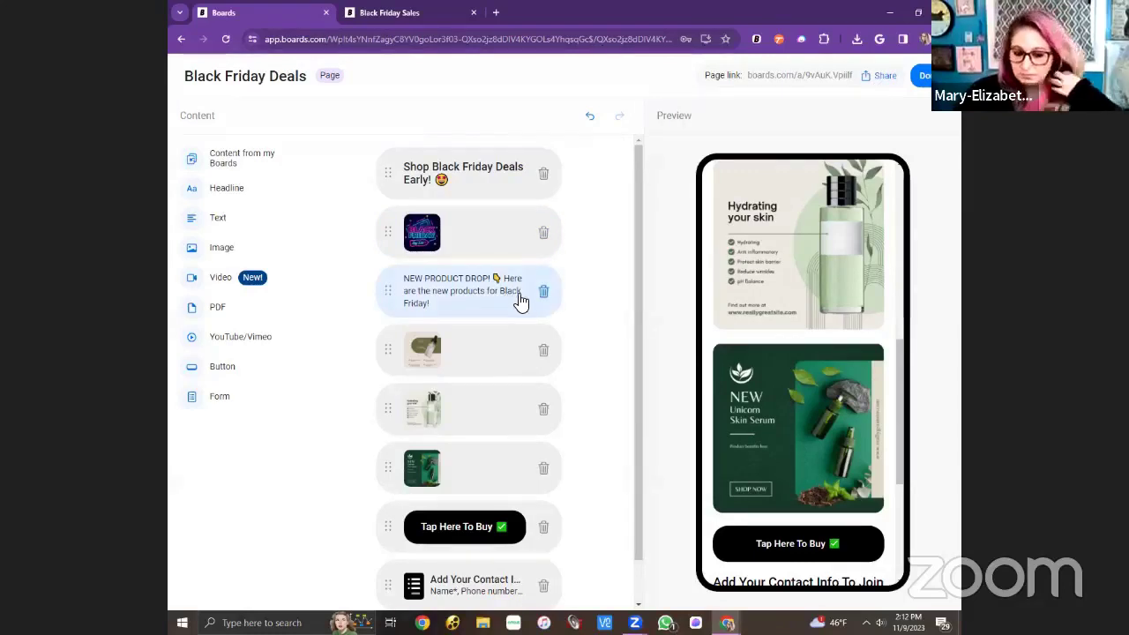
# Test the Tap Here To Buy link, then move the button above the first product image.
pyautogui.scroll(-2, 524, 307)
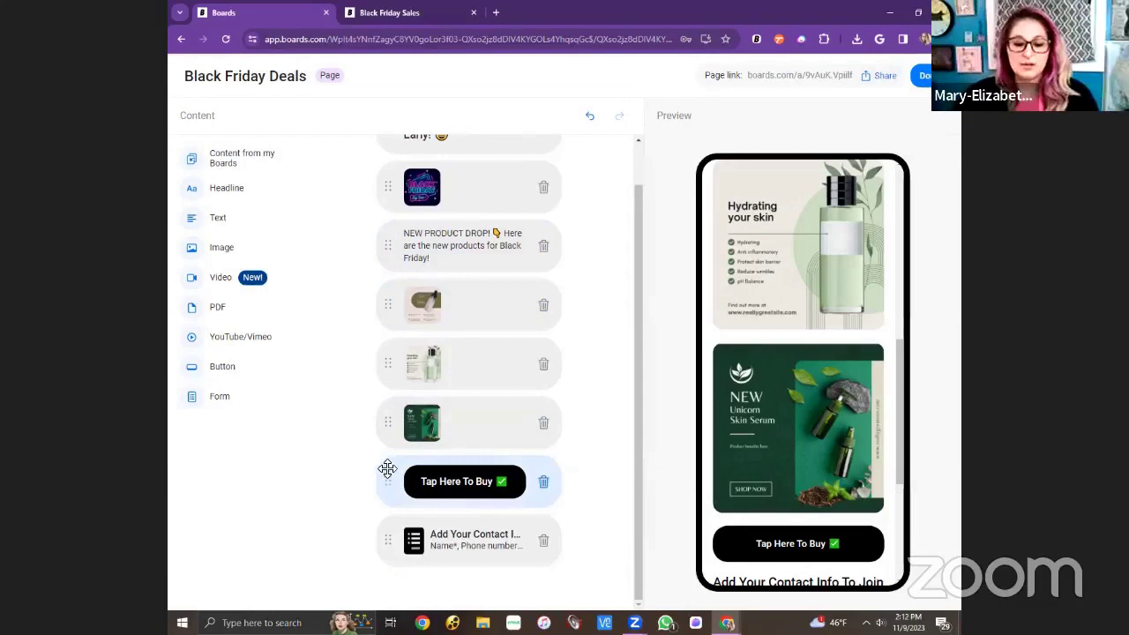
pyautogui.moveTo(389, 482); pyautogui.dragTo(422, 346)
pyautogui.scroll(-2, 776, 421)
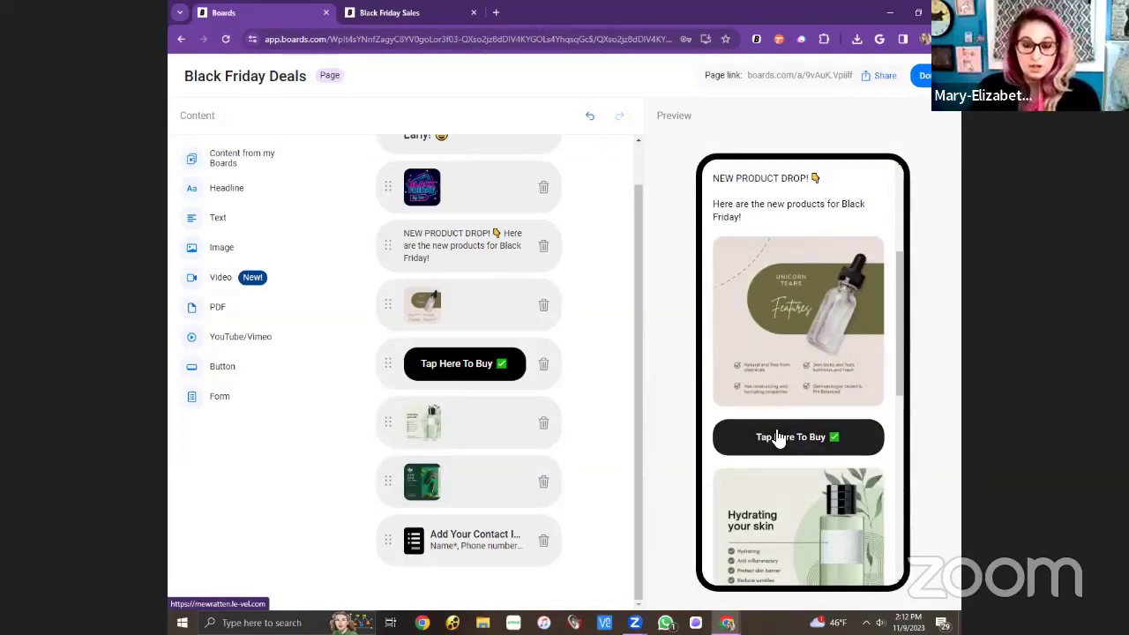
pyautogui.scroll(-2, 795, 388)
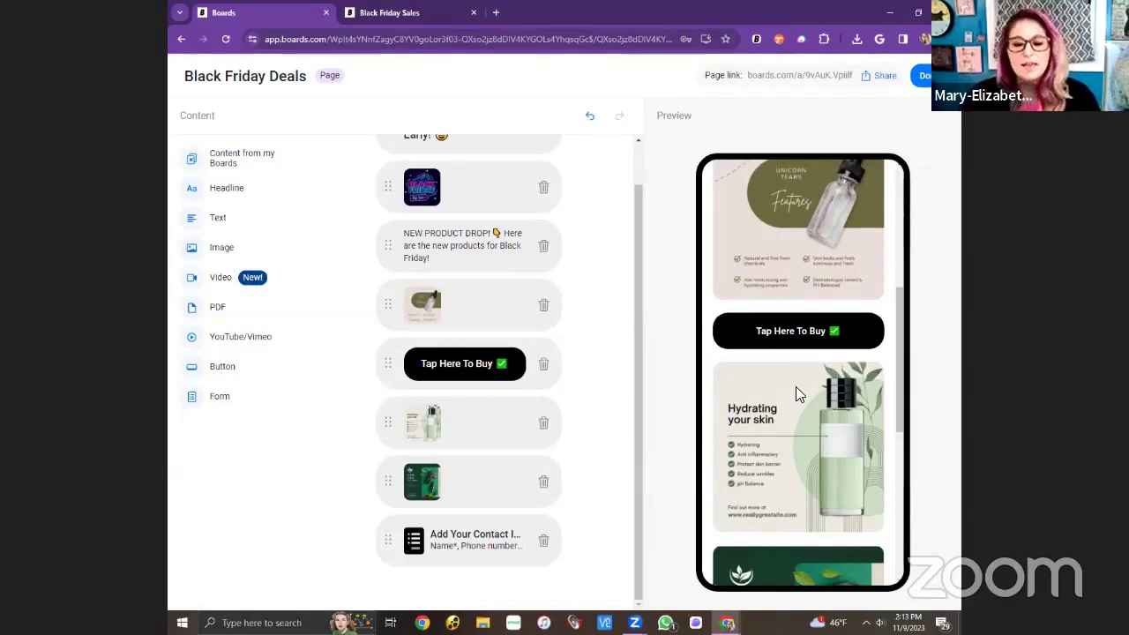
pyautogui.click(813, 342)
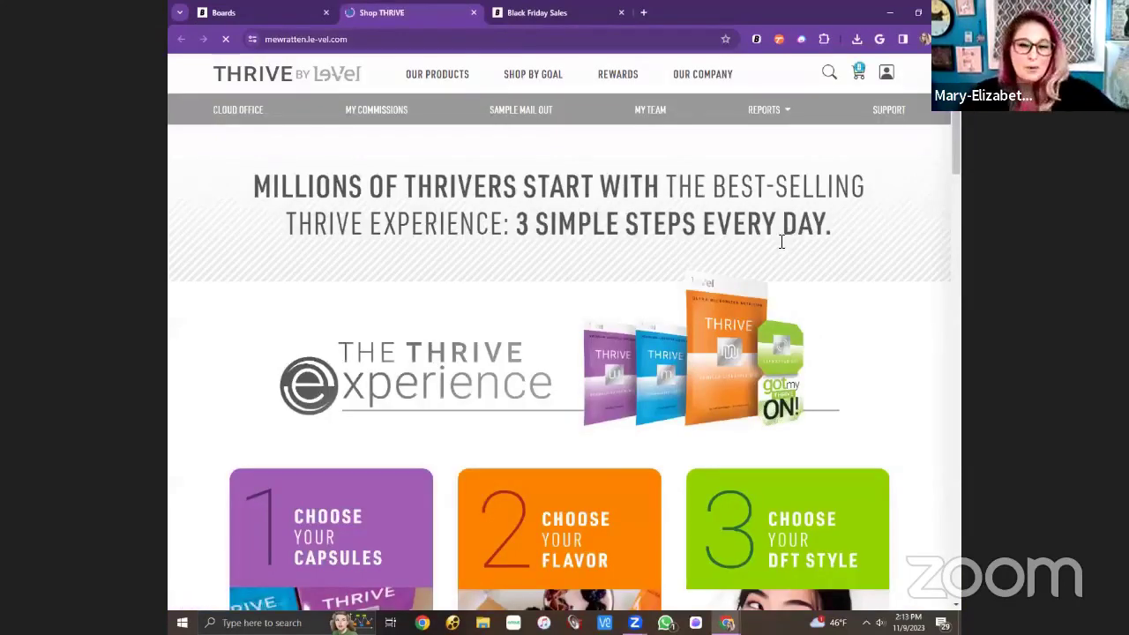
pyautogui.click(284, 16)
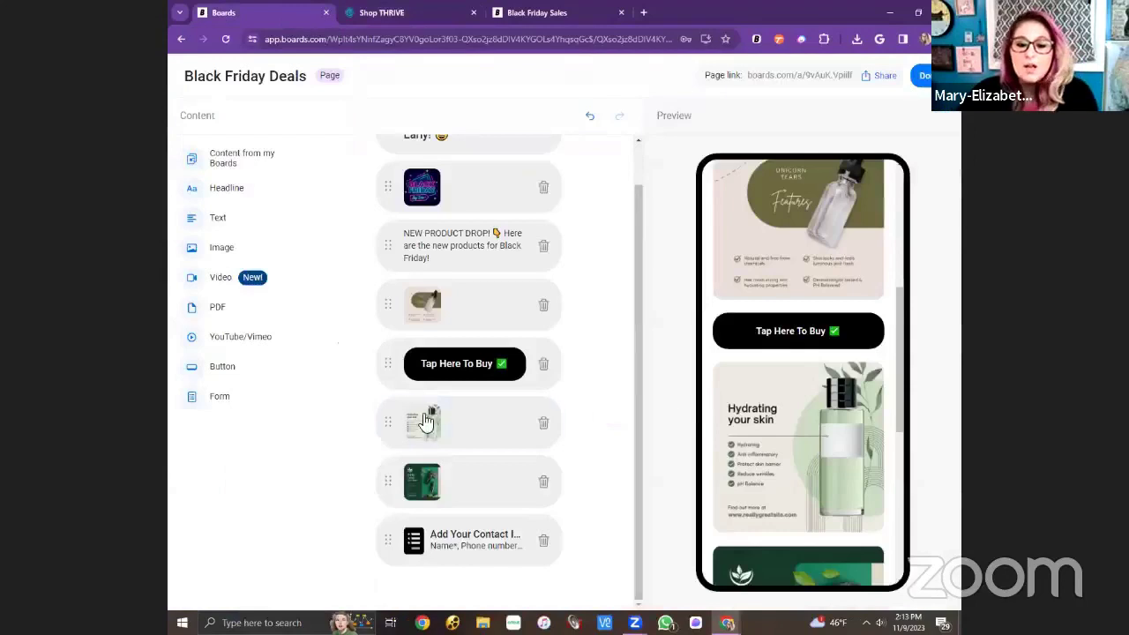
pyautogui.moveTo(389, 367); pyautogui.dragTo(392, 304)
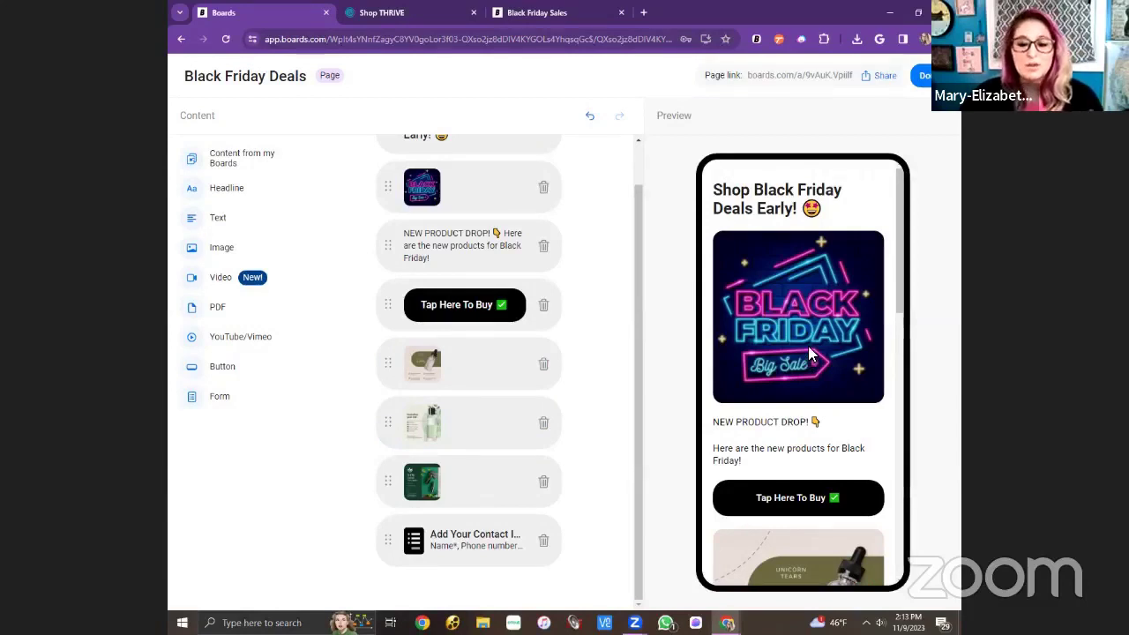
pyautogui.scroll(2, 542, 371)
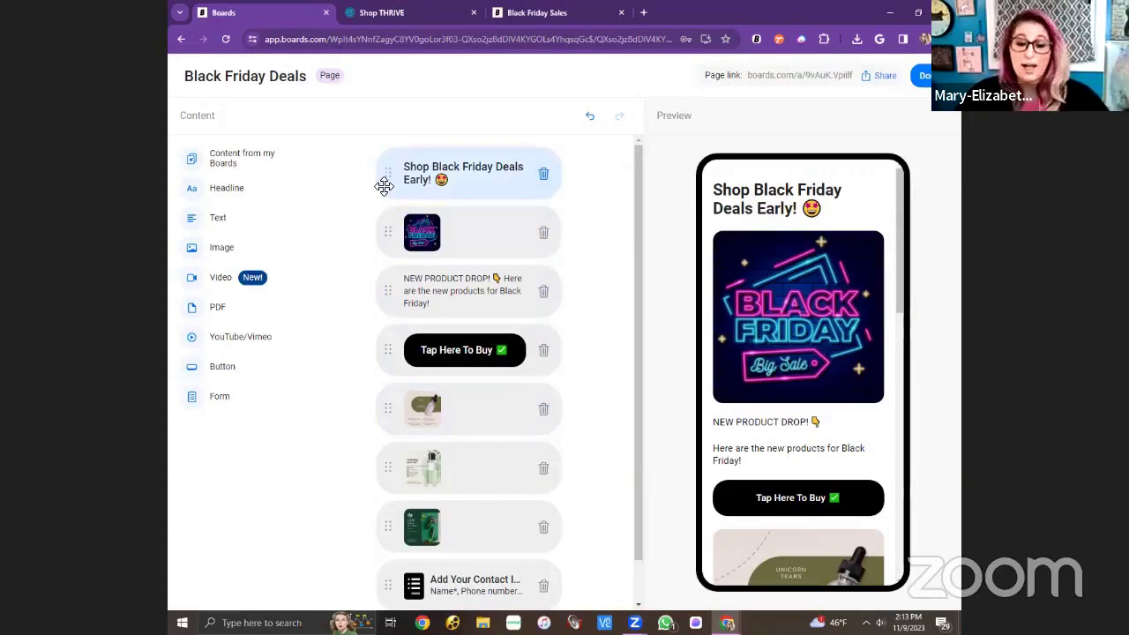
pyautogui.moveTo(383, 186); pyautogui.dragTo(394, 149)
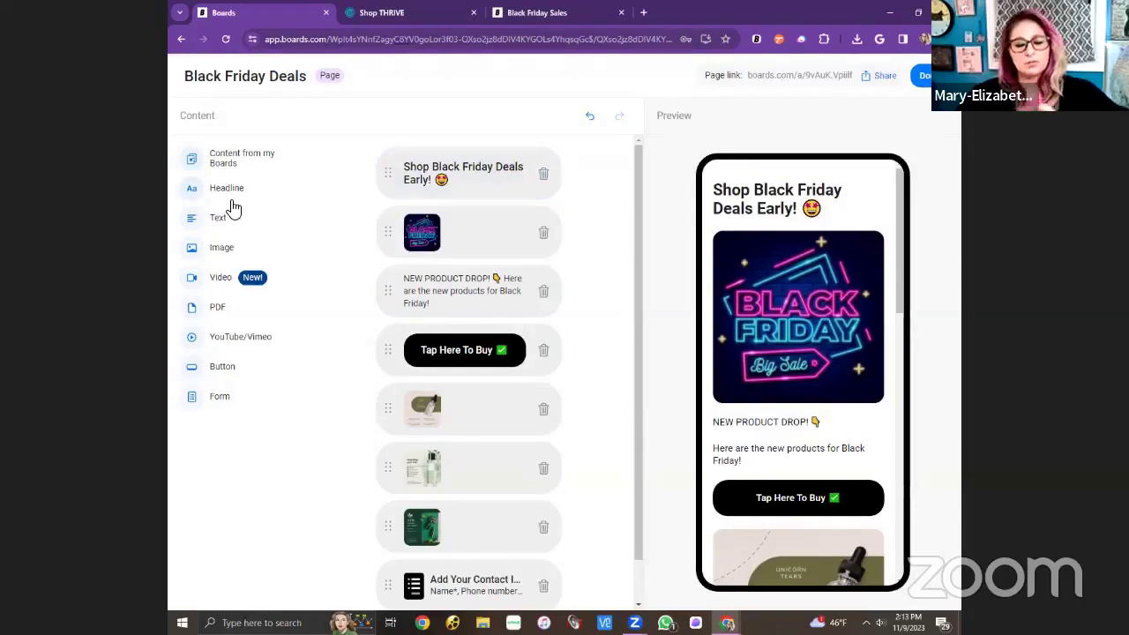
# Add a 'Shop Here' headline and drag it above the Tap Here To Buy button.
pyautogui.click(234, 199)
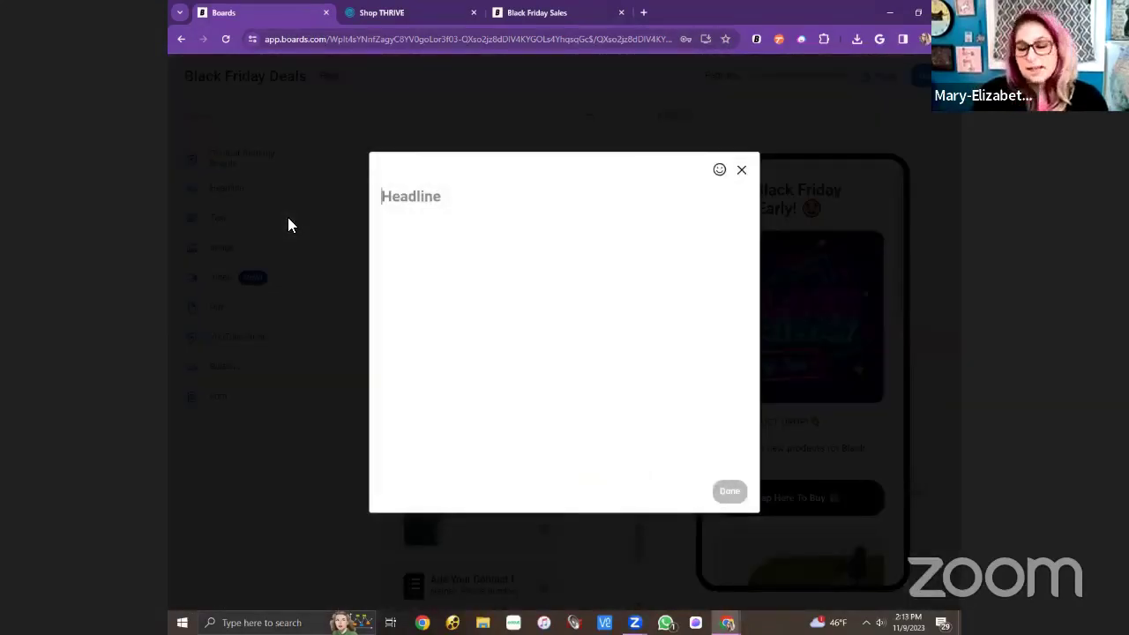
pyautogui.write('Sho')
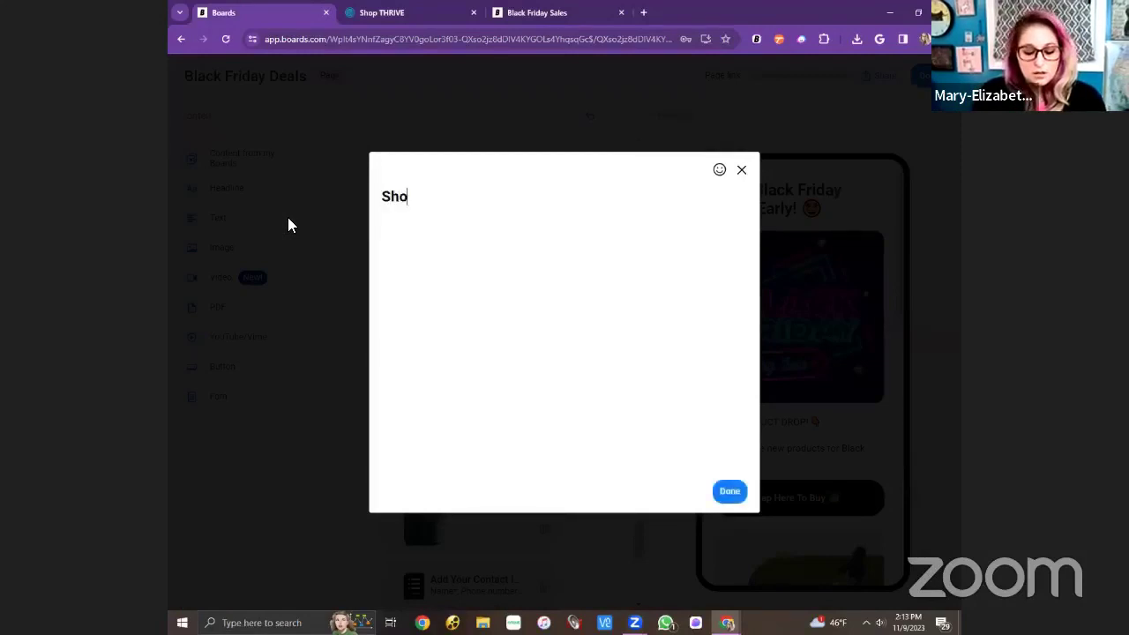
pyautogui.write('p Here')
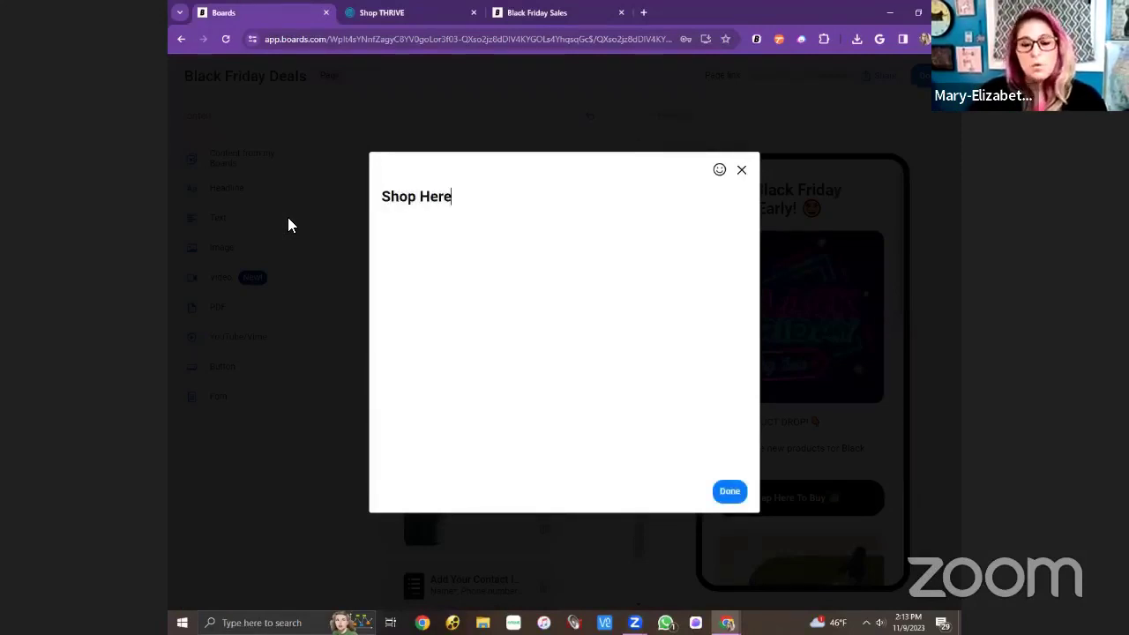
pyautogui.click(728, 495)
pyautogui.scroll(-10, 803, 370)
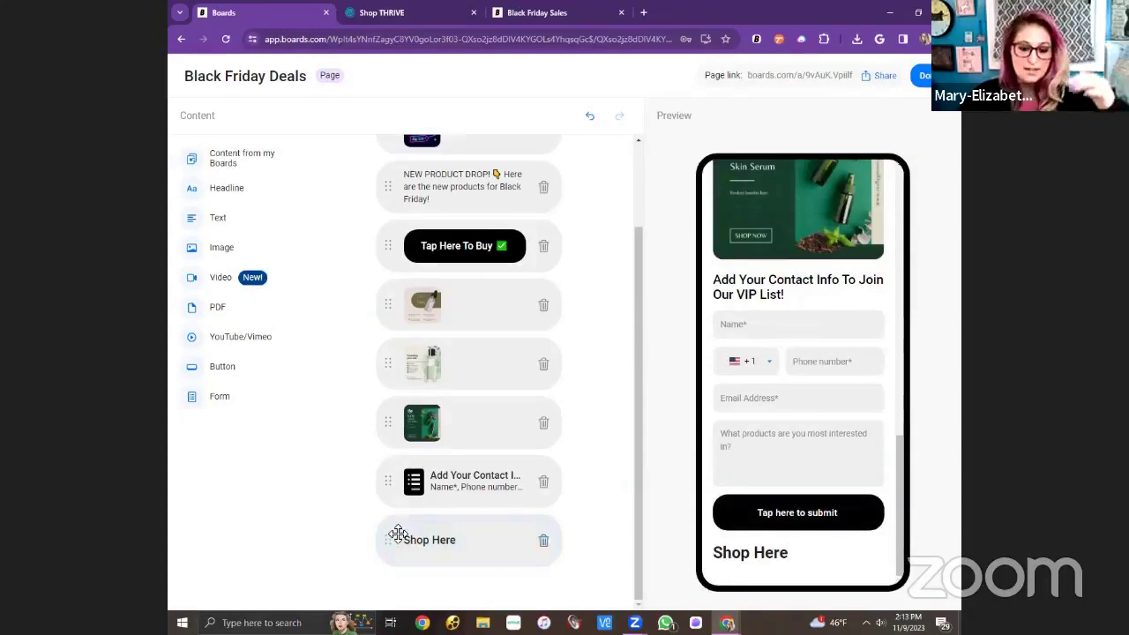
pyautogui.moveTo(384, 539); pyautogui.dragTo(401, 225)
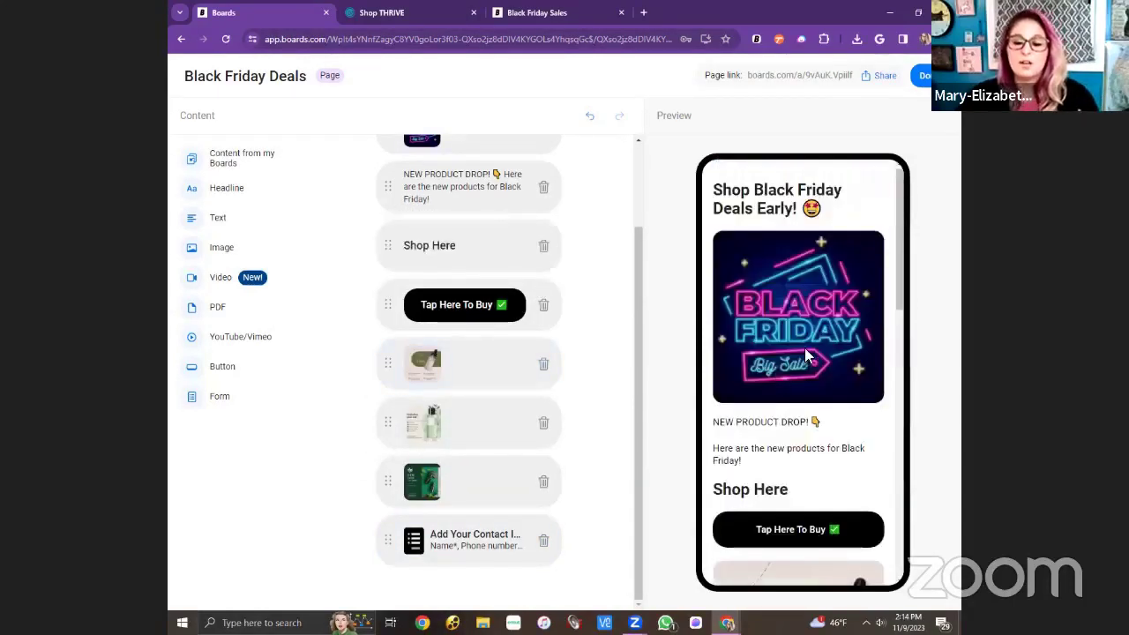
pyautogui.scroll(-2, 755, 354)
# Review the preview, copy the page's public link via Share, and open a new browser tab.
pyautogui.scroll(2, 765, 438)
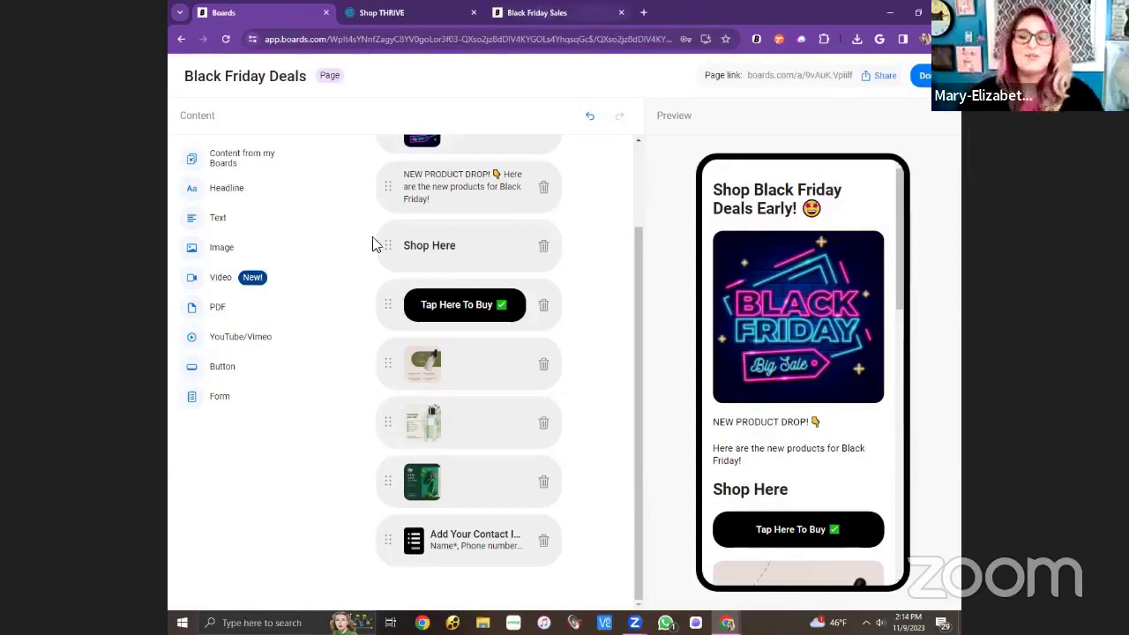
pyautogui.scroll(-5, 833, 374)
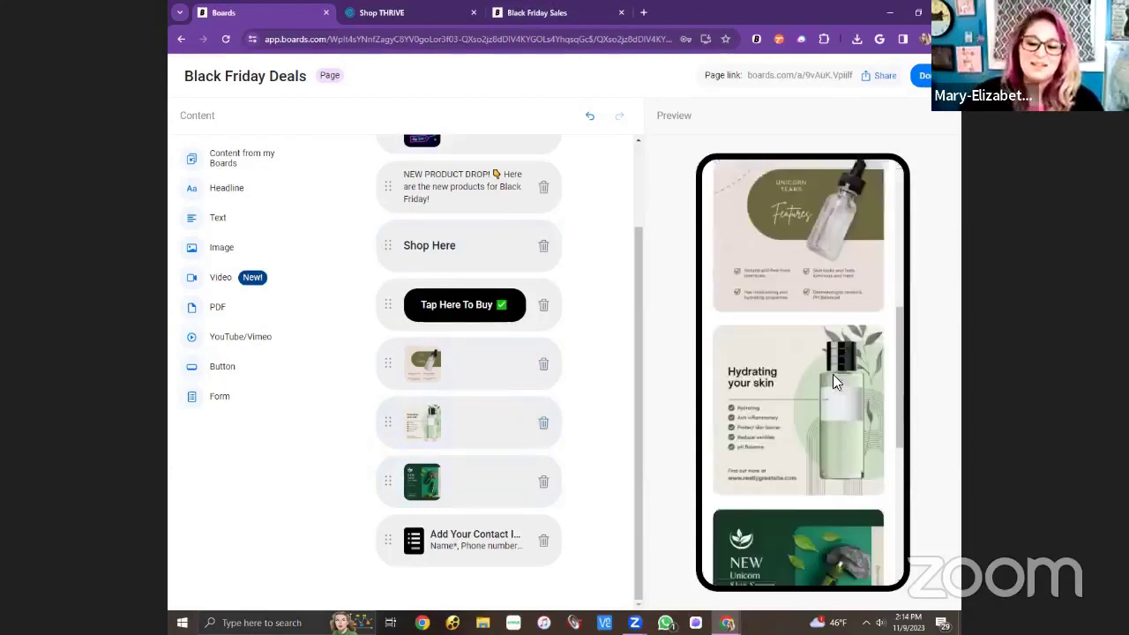
pyautogui.scroll(2, 441, 421)
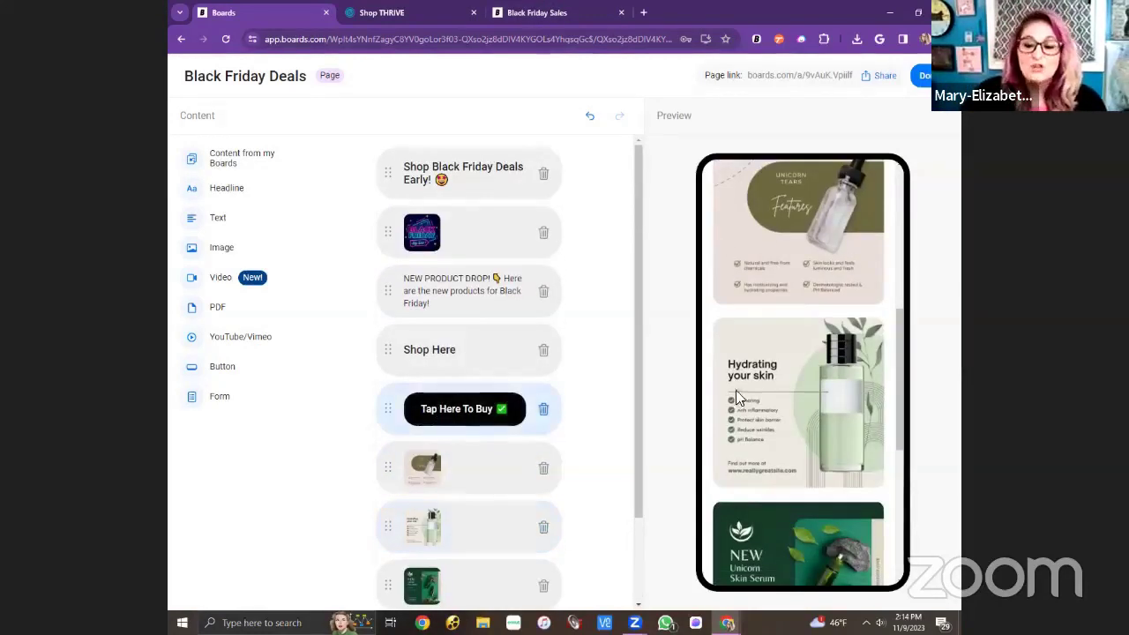
pyautogui.scroll(5, 812, 324)
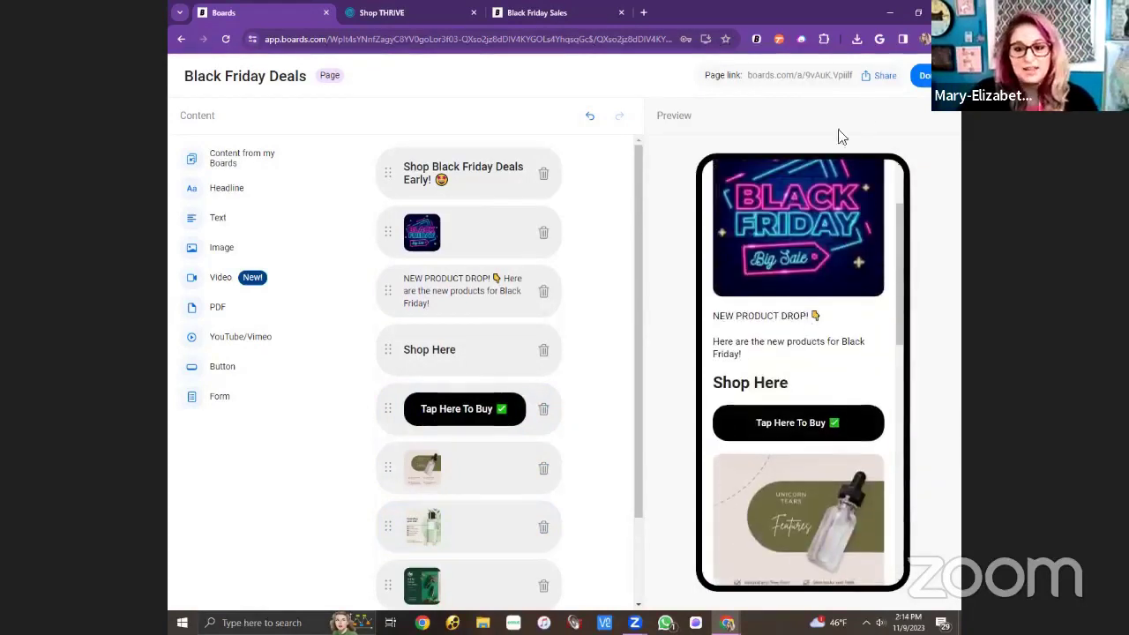
pyautogui.click(868, 78)
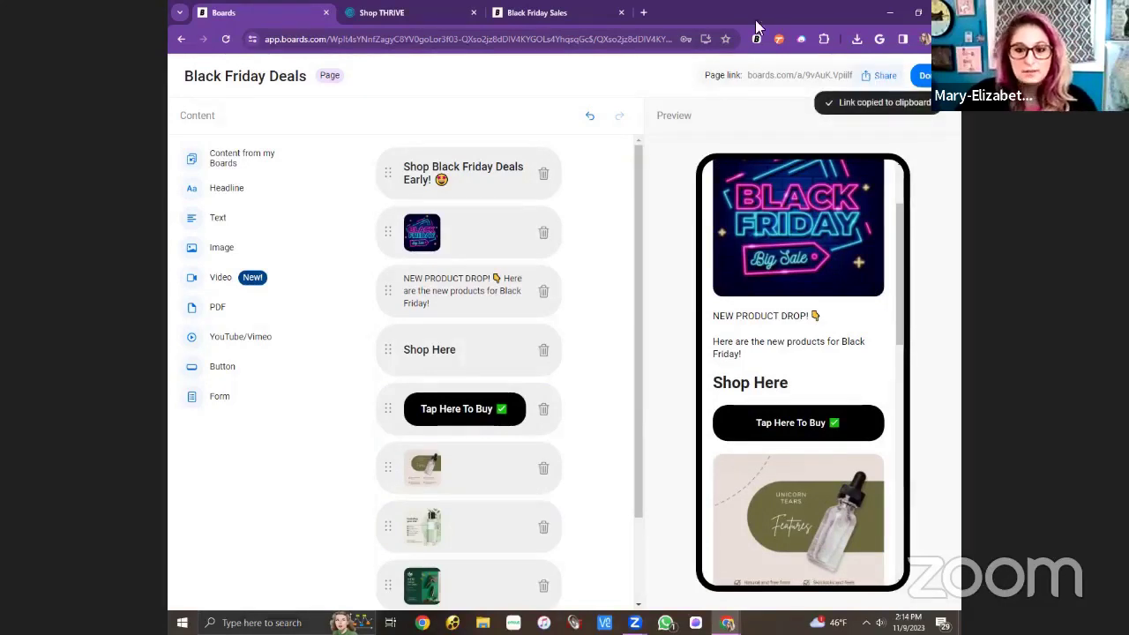
pyautogui.click(643, 13)
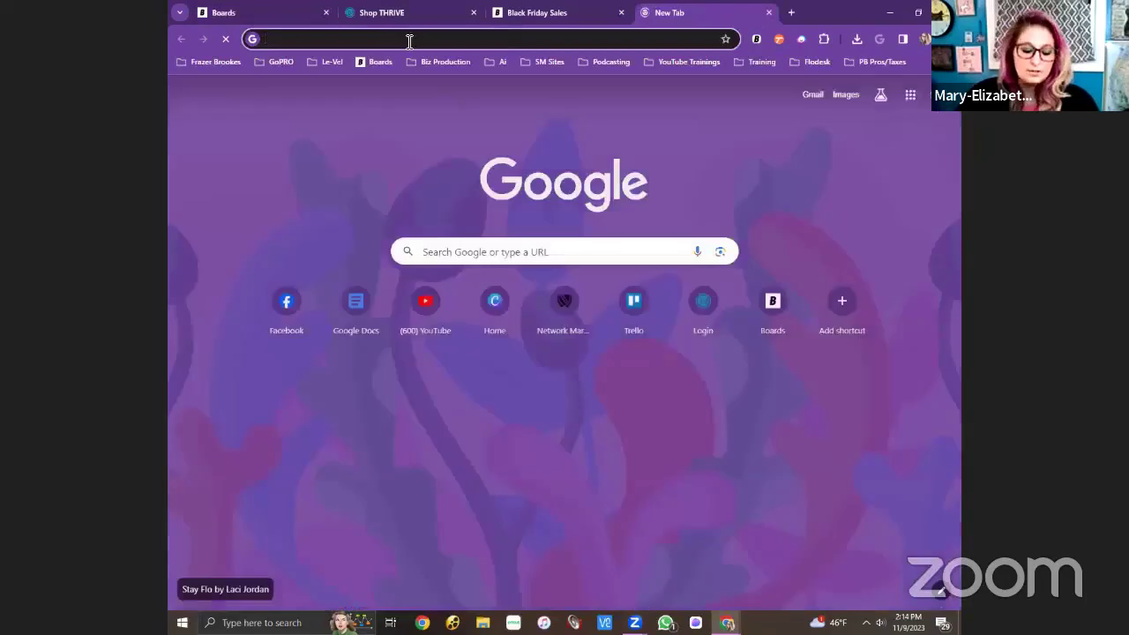
# Load the copied link and scroll through the live Black Friday Deals page.
pyautogui.hotkey('ctrl', 'v')
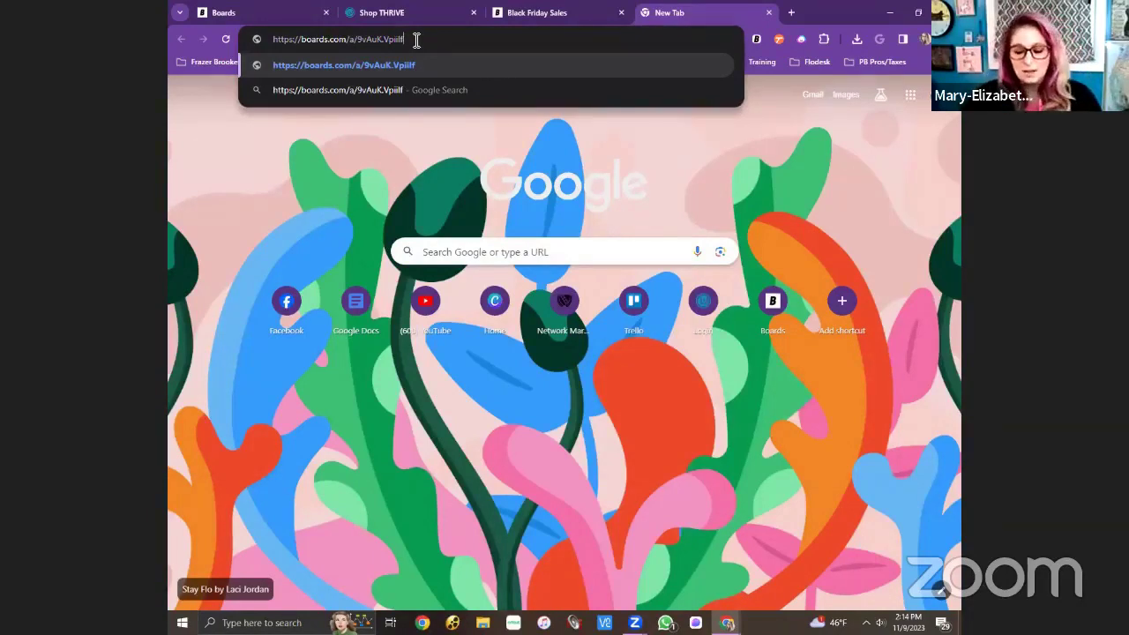
pyautogui.press('Return')
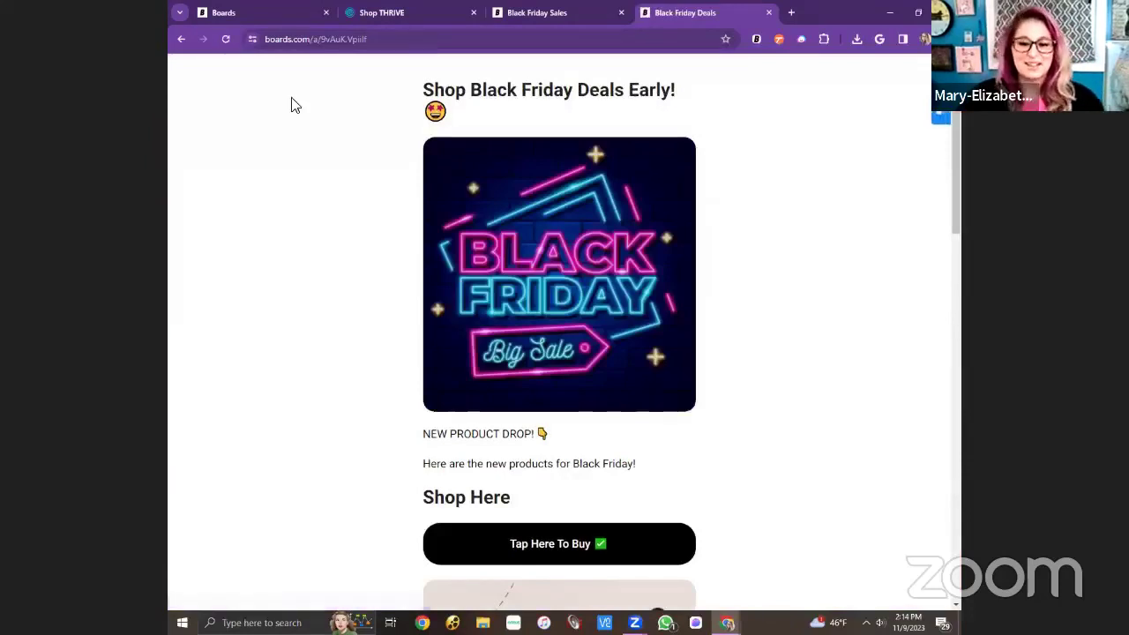
pyautogui.scroll(-2, 461, 264)
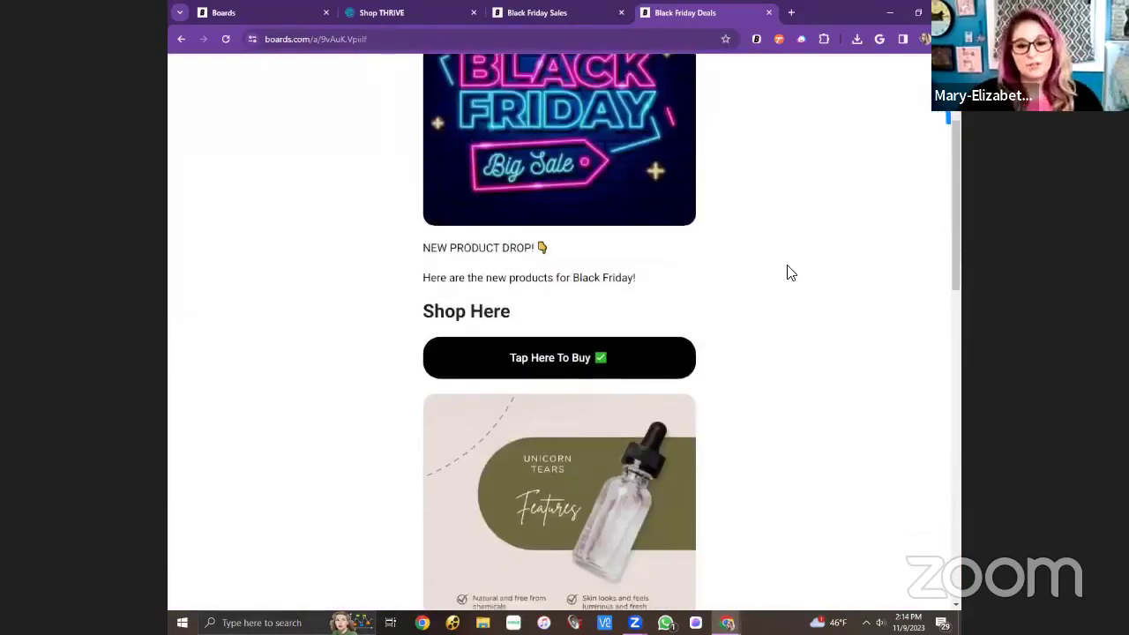
pyautogui.scroll(-1, 792, 275)
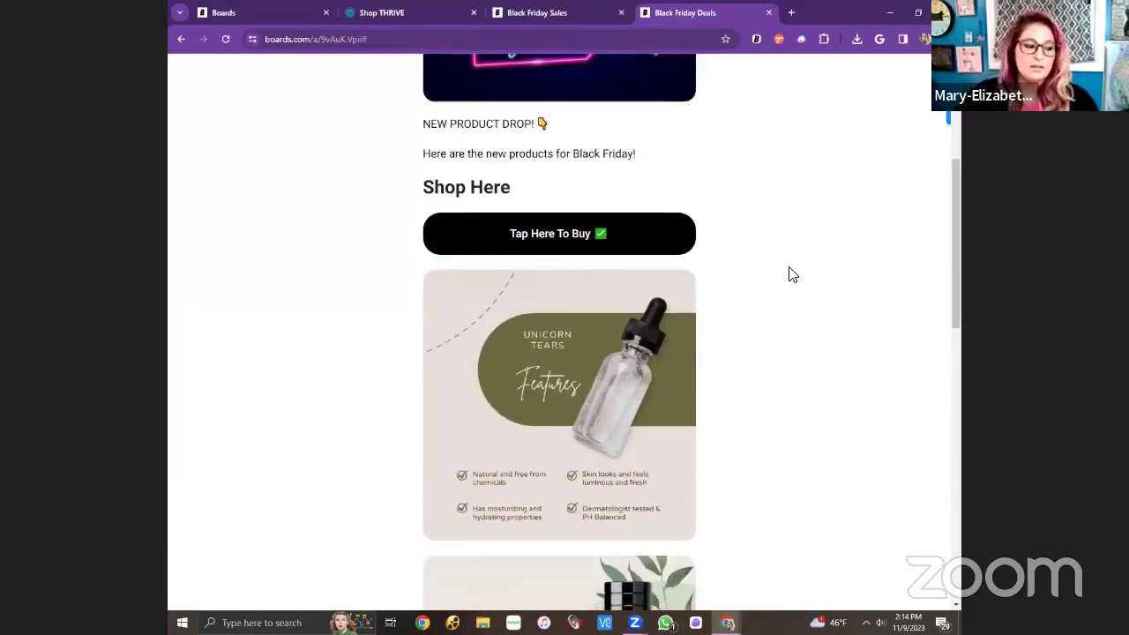
pyautogui.scroll(-2, 790, 276)
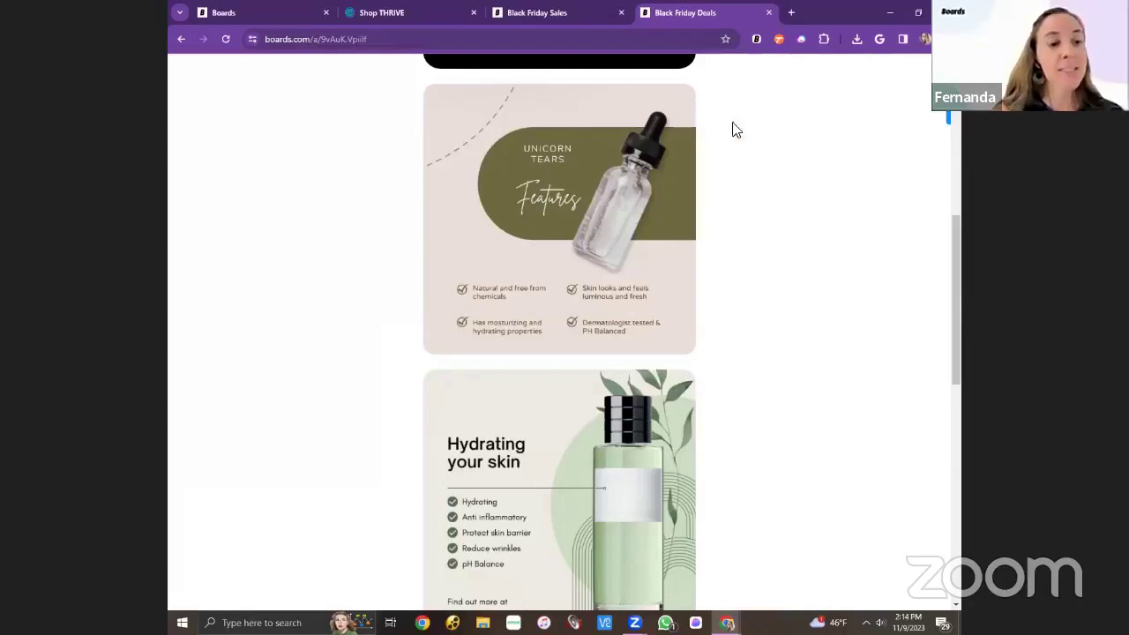
pyautogui.scroll(3, 785, 255)
pyautogui.scroll(3, 792, 262)
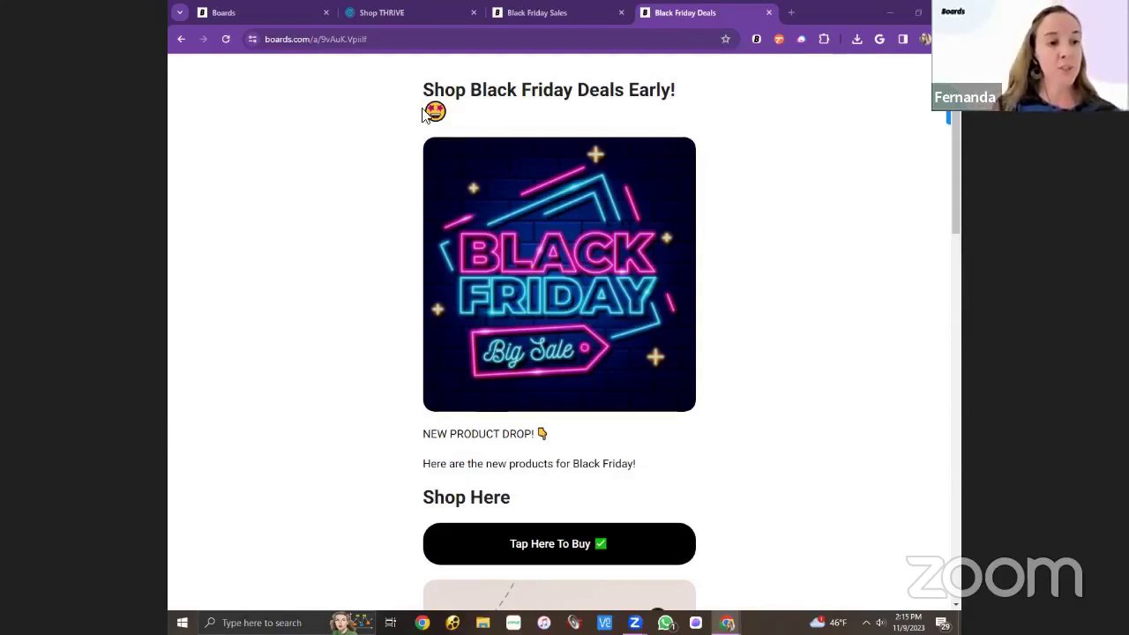
# Check the Black Friday Sales tab, then return to the Boards page editor.
pyautogui.click(553, 11)
pyautogui.scroll(5, 468, 177)
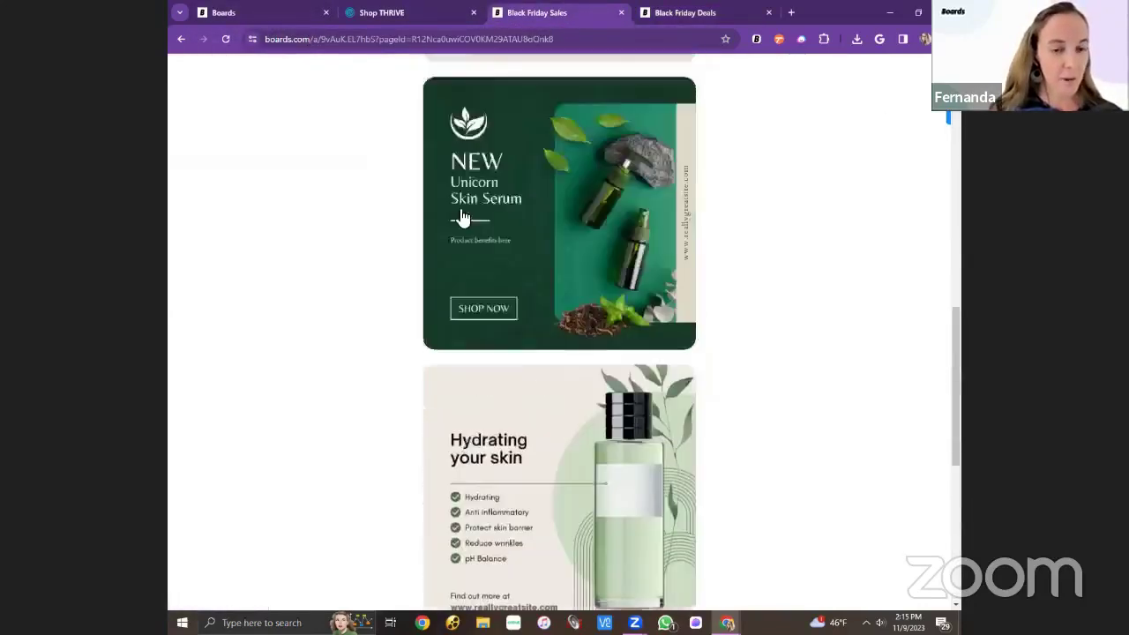
pyautogui.scroll(5, 462, 218)
pyautogui.click(264, 16)
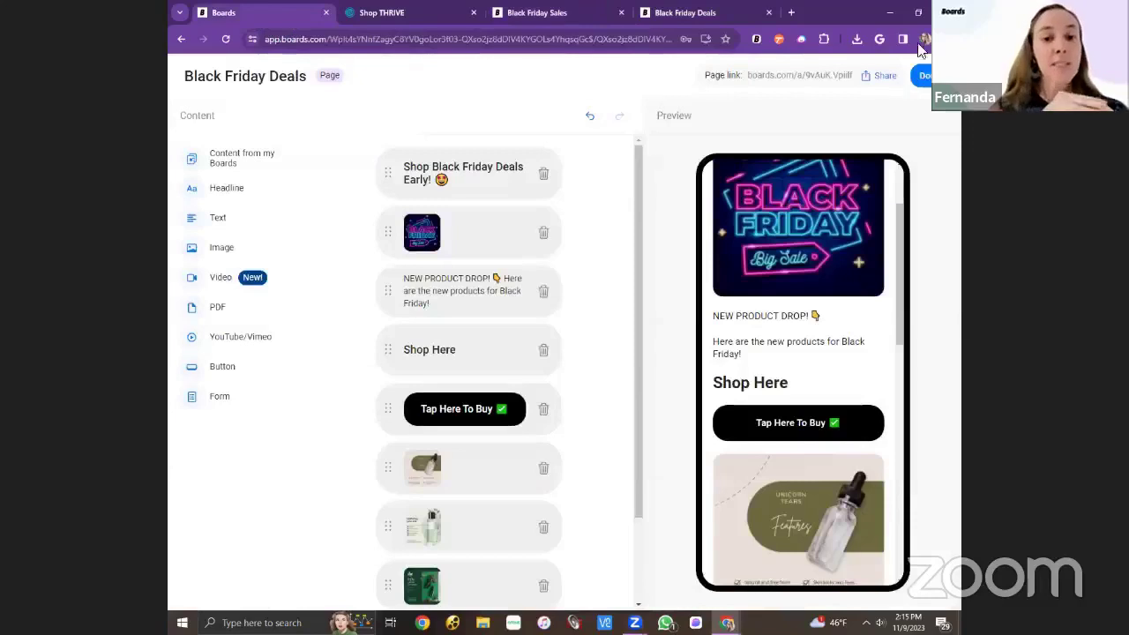